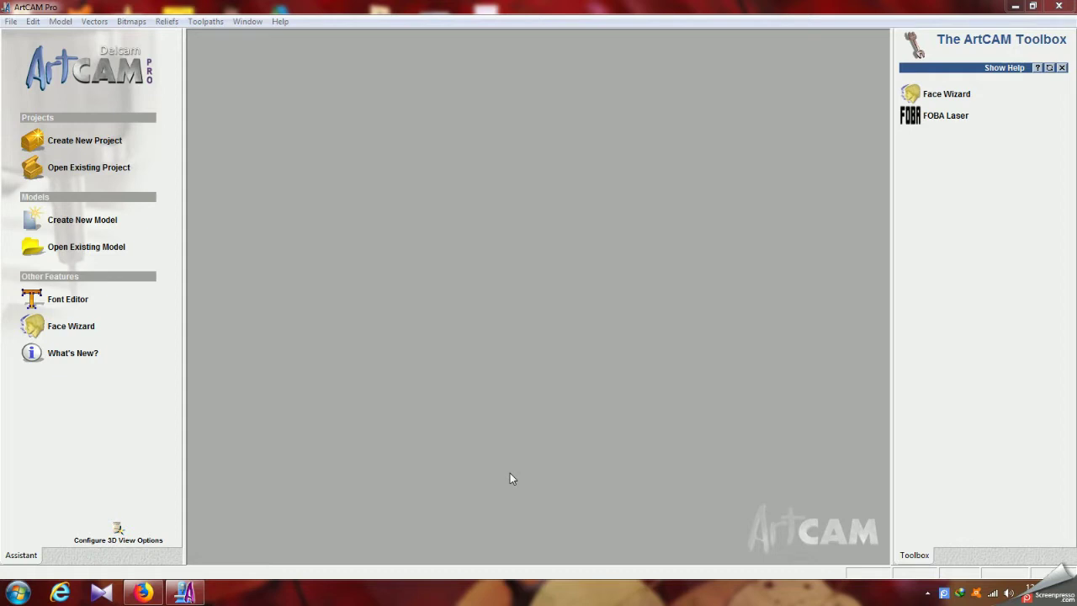
Create a new 12 by 12 inch model at 1150 x 1150 points resolution, with the units switched to mm
left_click(71, 219)
left_click(406, 374)
double_click(529, 333)
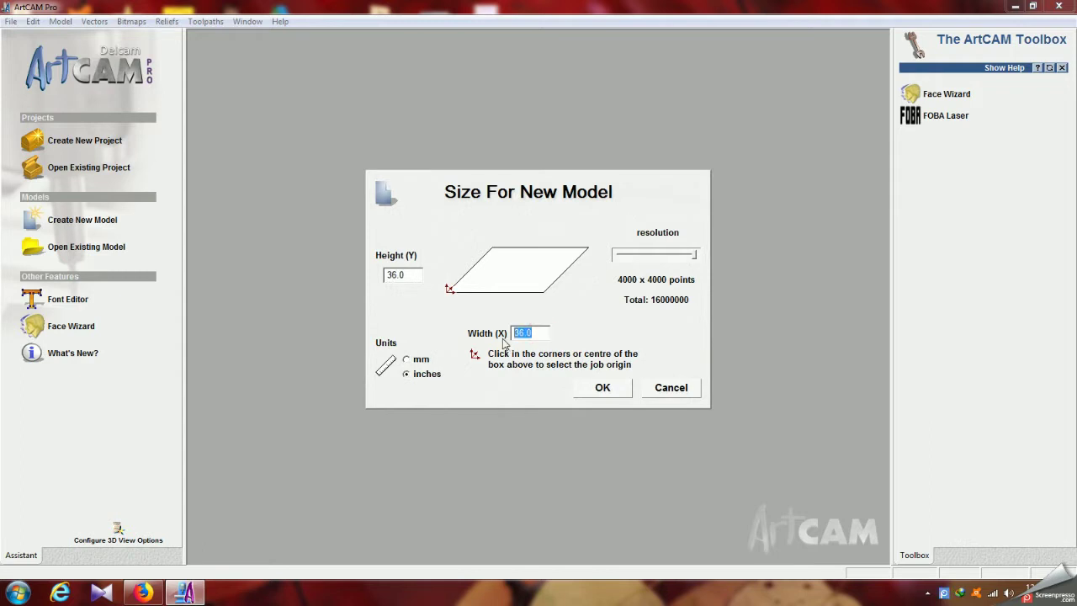
type("12")
double_click(404, 275)
type("12")
left_click_drag(692, 258, 636, 257)
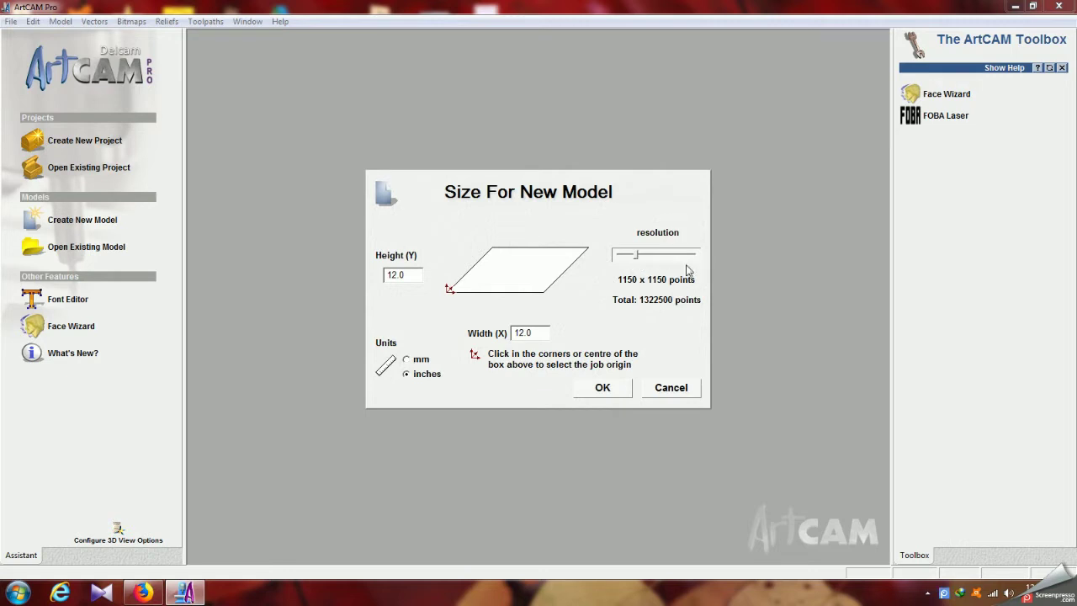
left_click(407, 360)
left_click(601, 389)
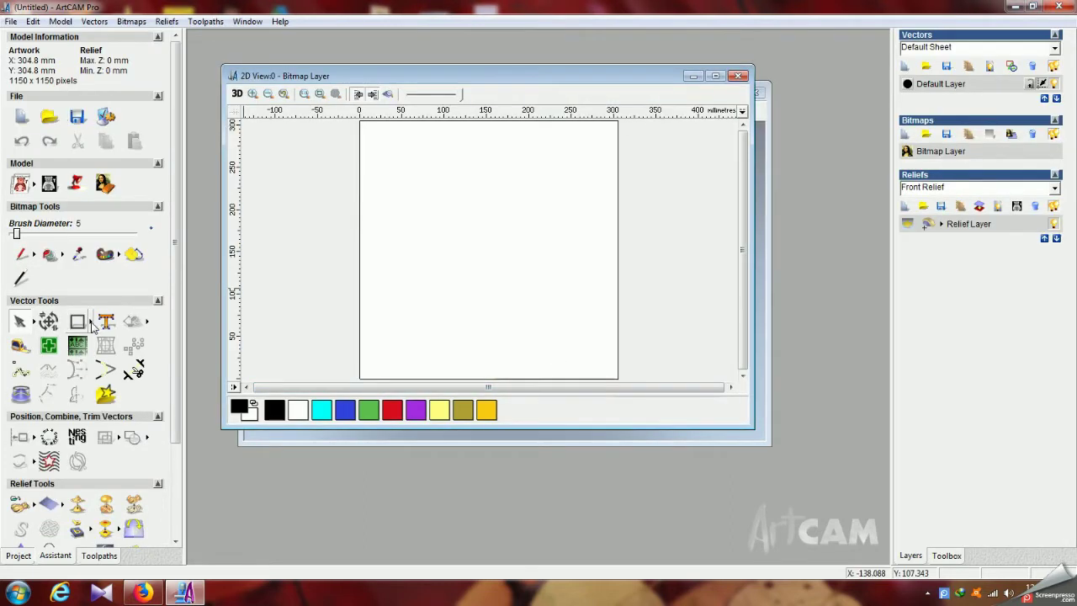
Draw a circle with a radius of about 47 mm and centre it on the page
left_click(90, 321)
left_click(128, 323)
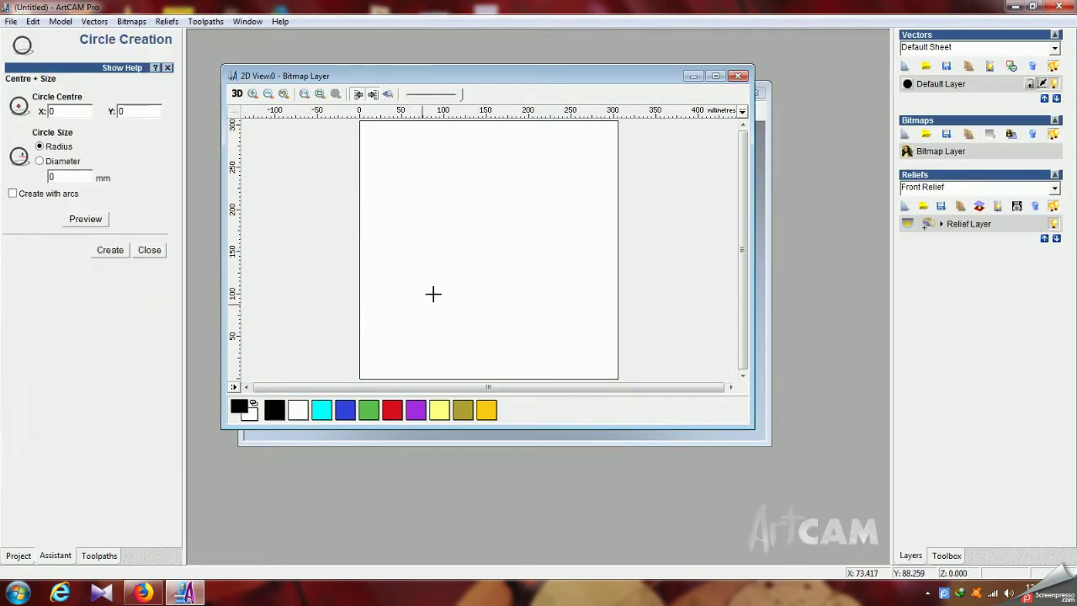
mouse_move(460, 222)
left_mouse_down()
mouse_move(497, 272)
mouse_move(481, 255)
left_mouse_up()
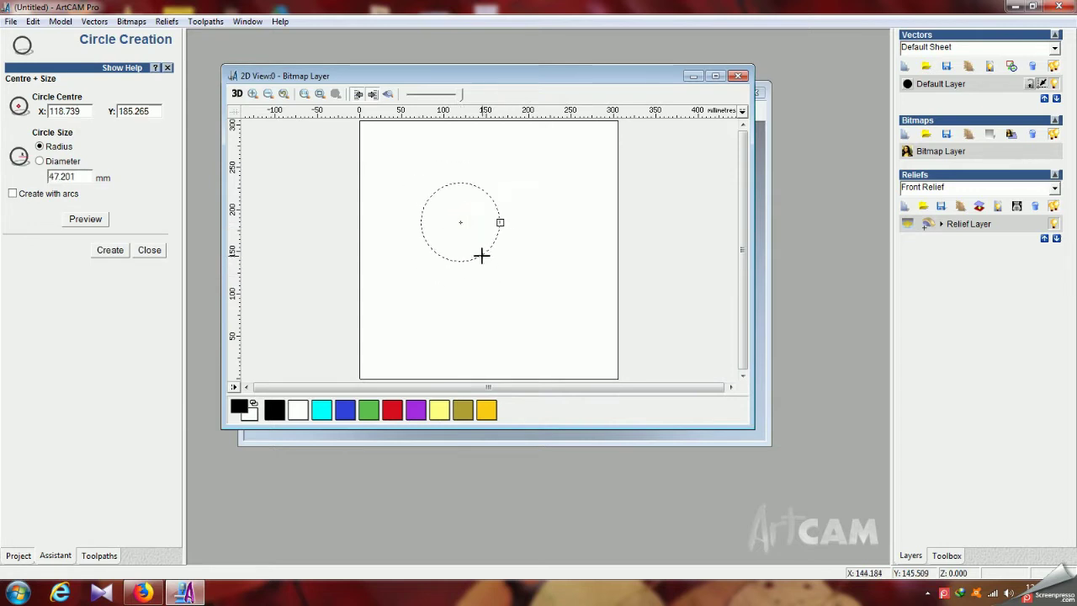
left_click(111, 250)
left_click(162, 252)
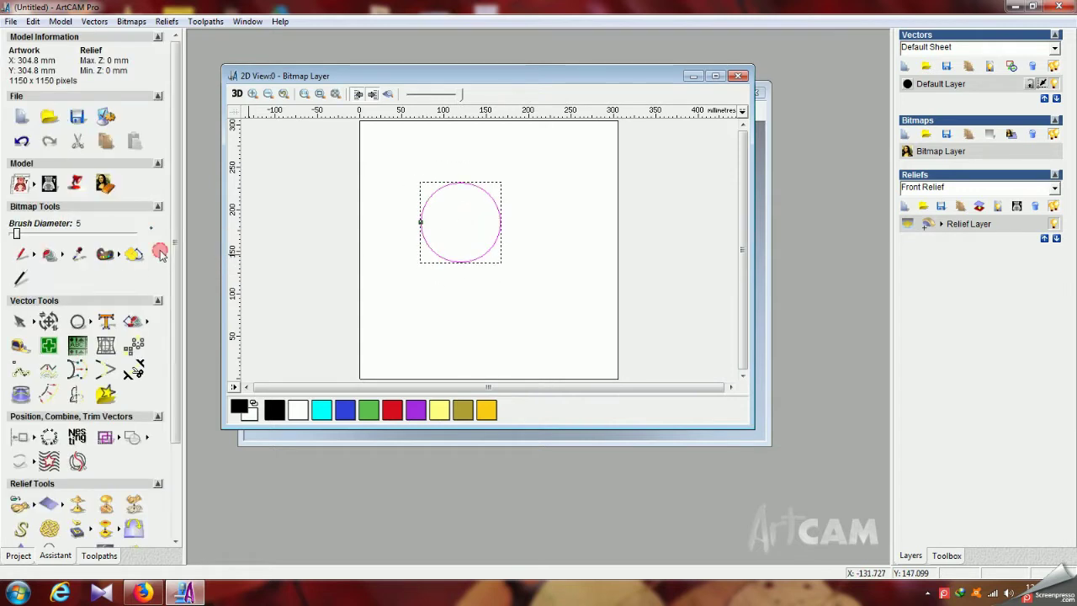
key("F9")
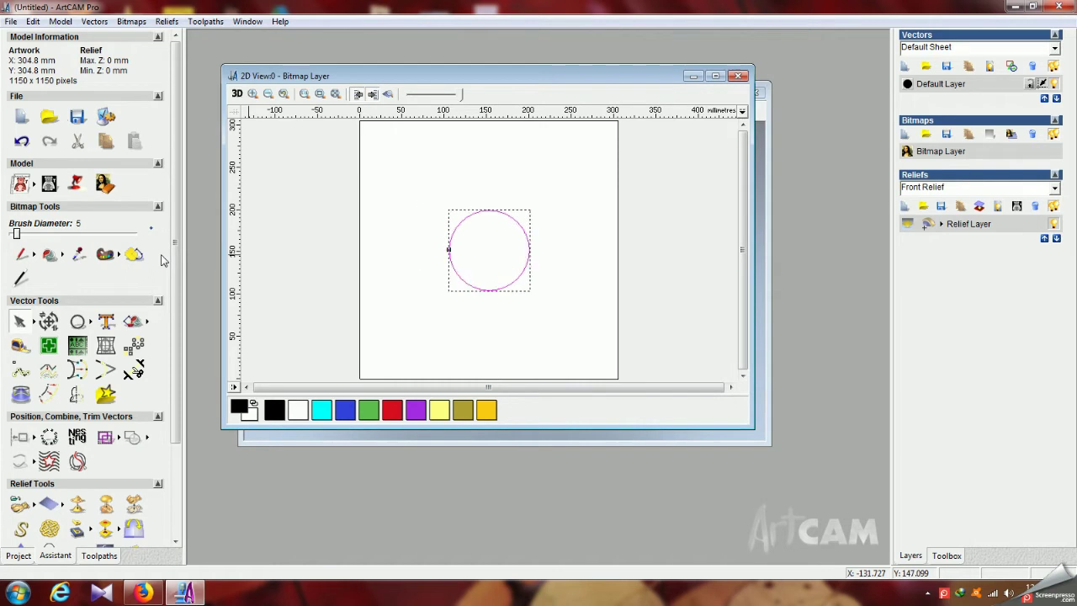
left_click(365, 280)
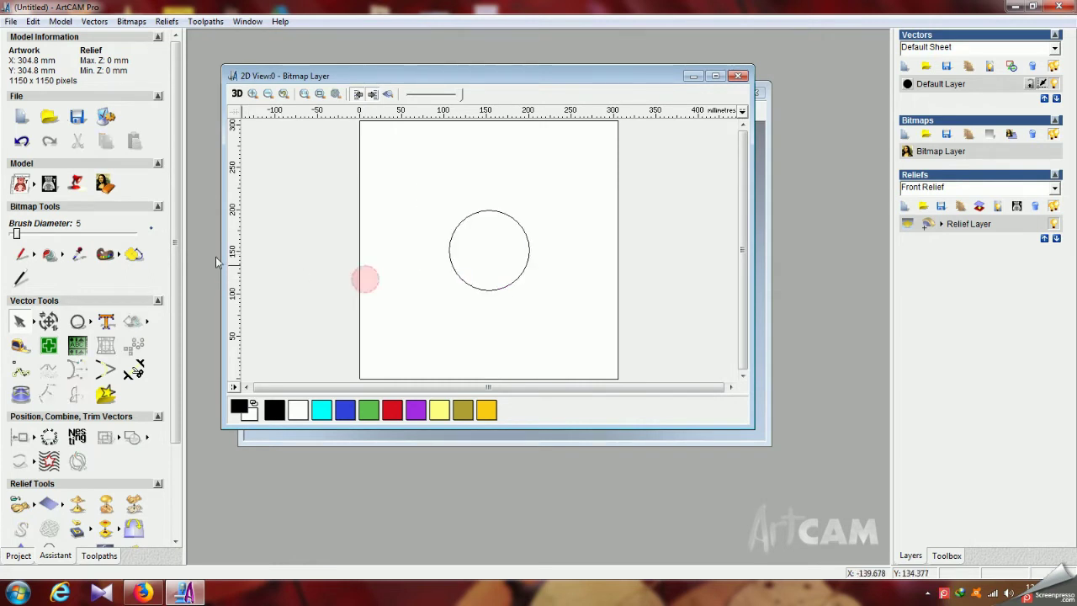
Draw a three-point arc about 90 mm wide with a radius of about 60 mm, bulging upward and ending at the circle's left edge
left_click(91, 324)
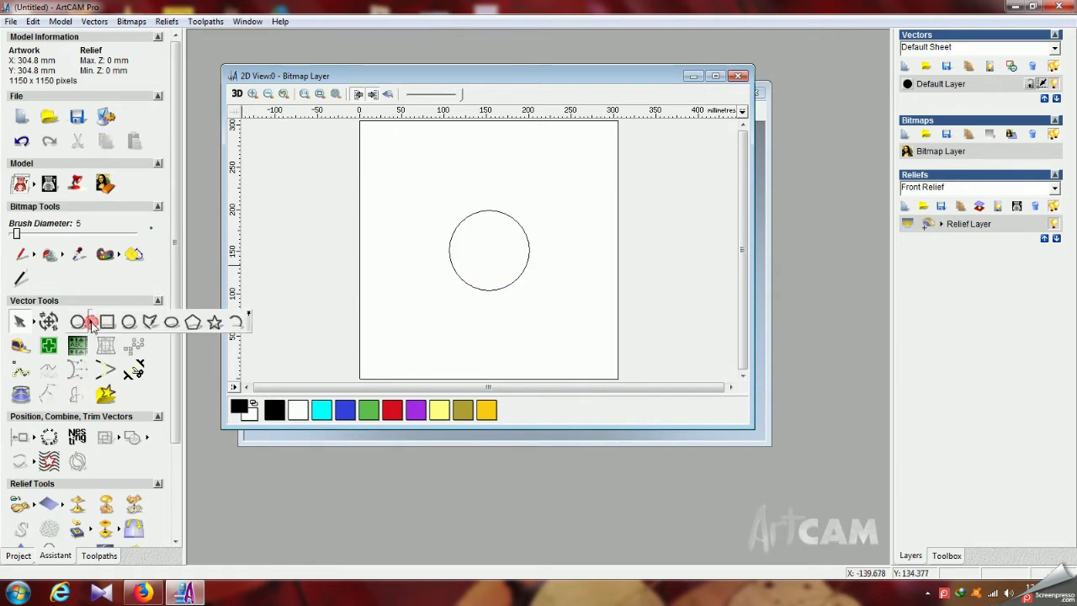
left_click(230, 320)
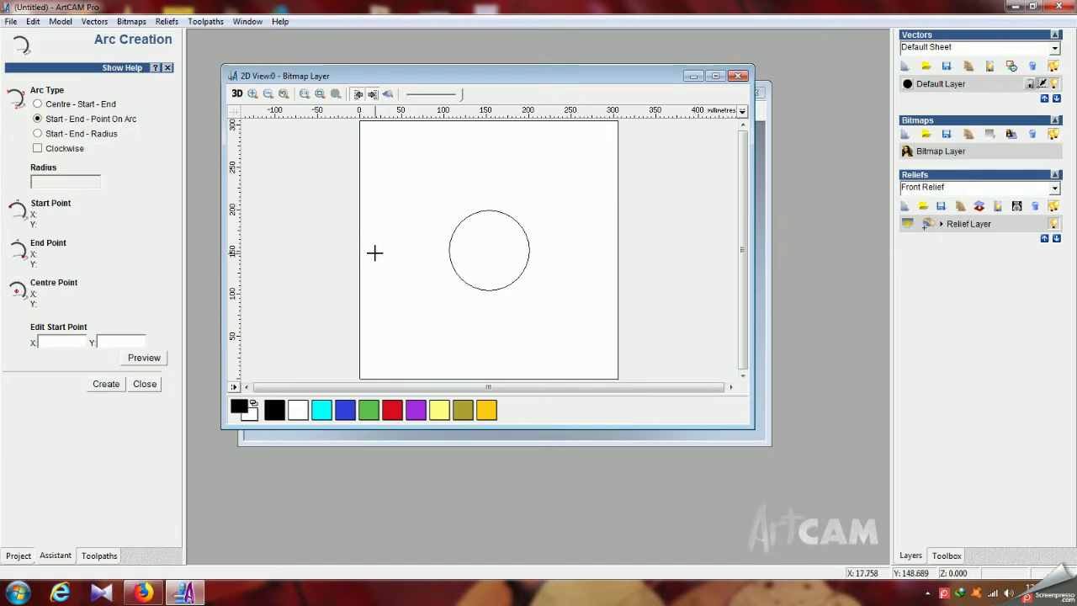
left_click(376, 251)
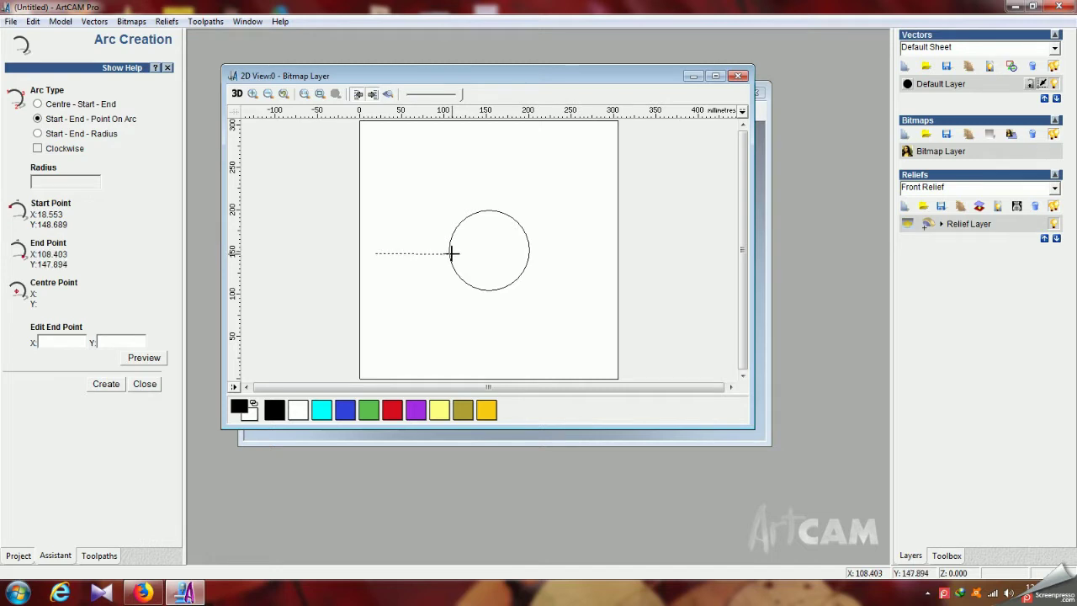
left_click(452, 252)
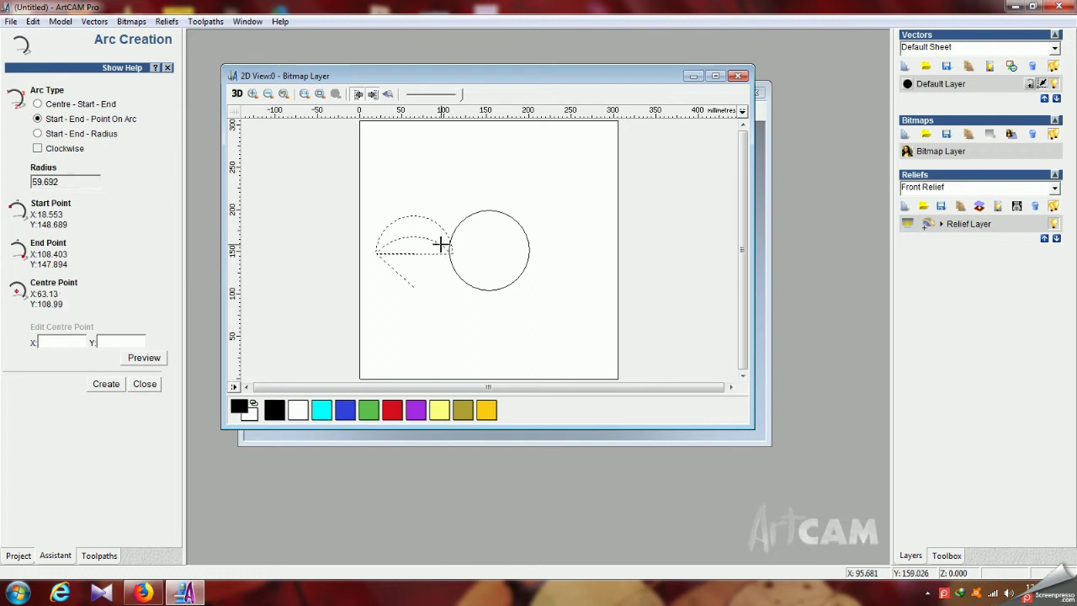
left_click(441, 245)
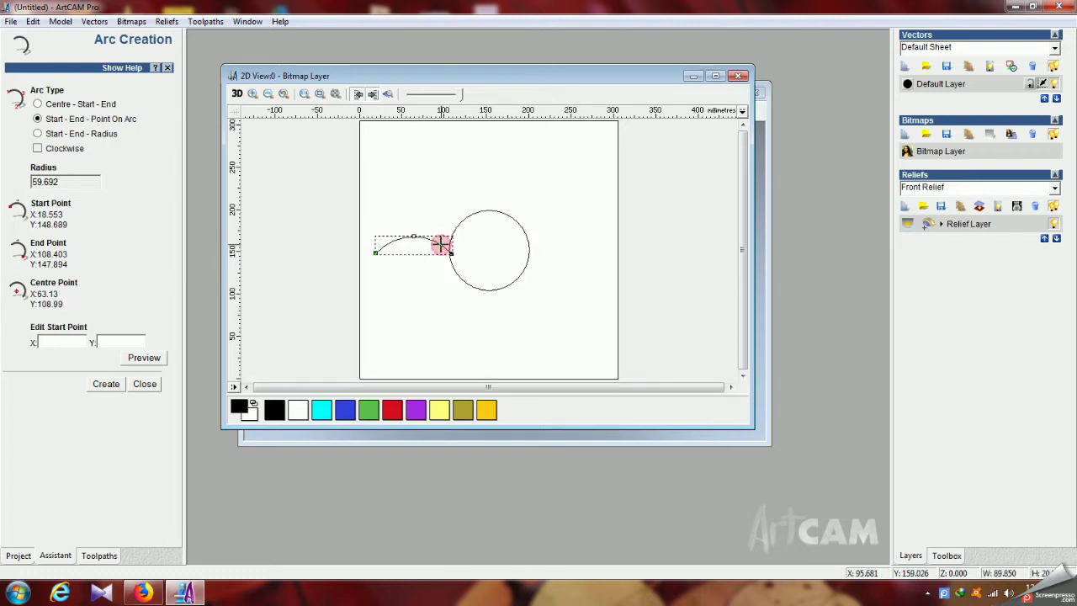
left_click(145, 383)
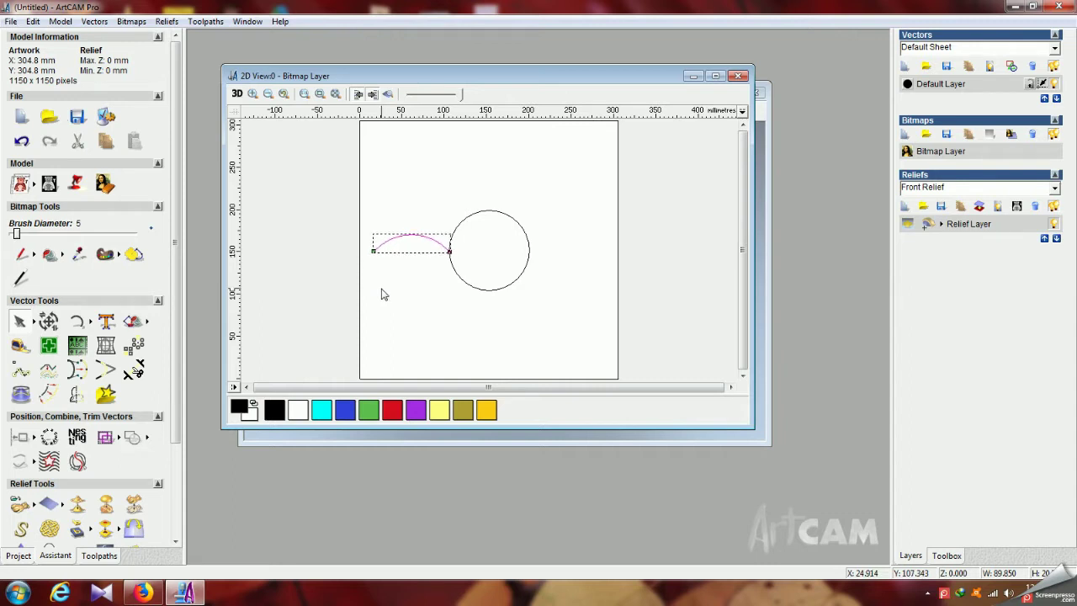
Place a horizontal and a vertical guideline crossing at the circle's centre
left_click_drag(484, 118, 483, 260)
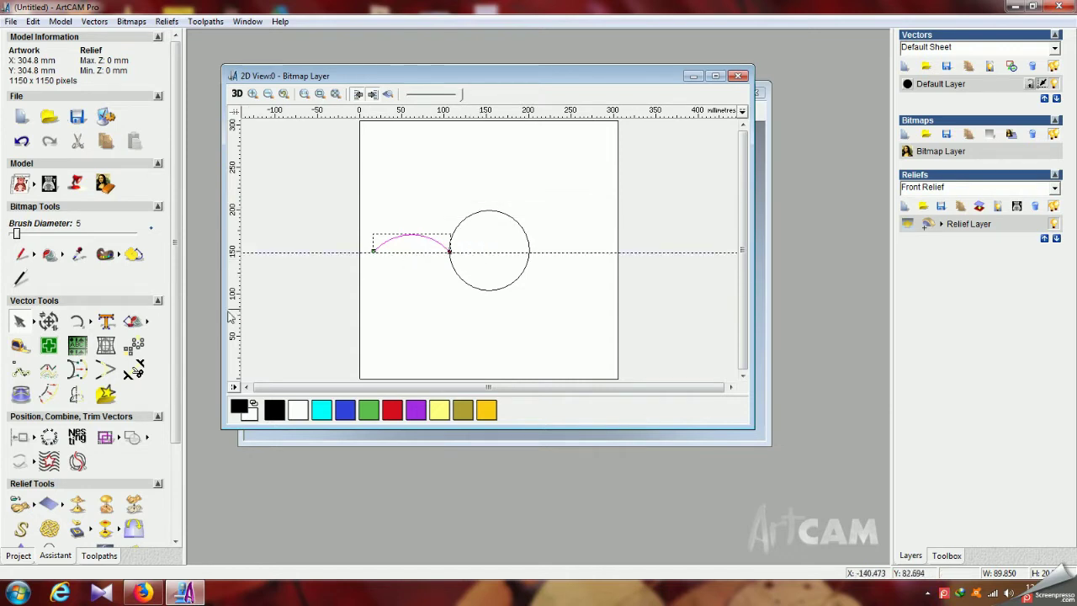
left_click_drag(263, 319, 492, 313)
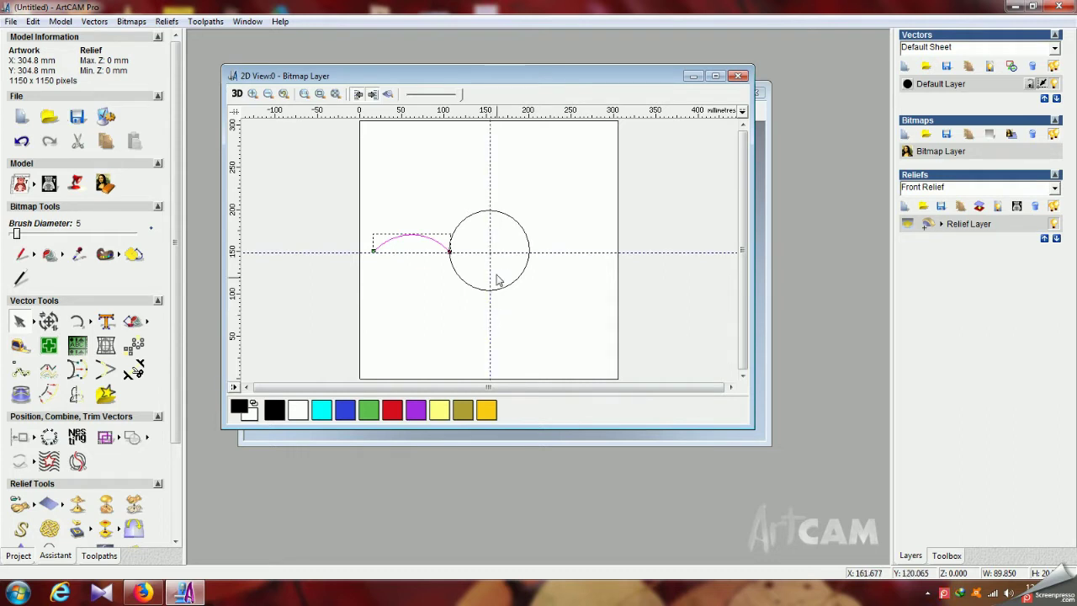
left_click(514, 285)
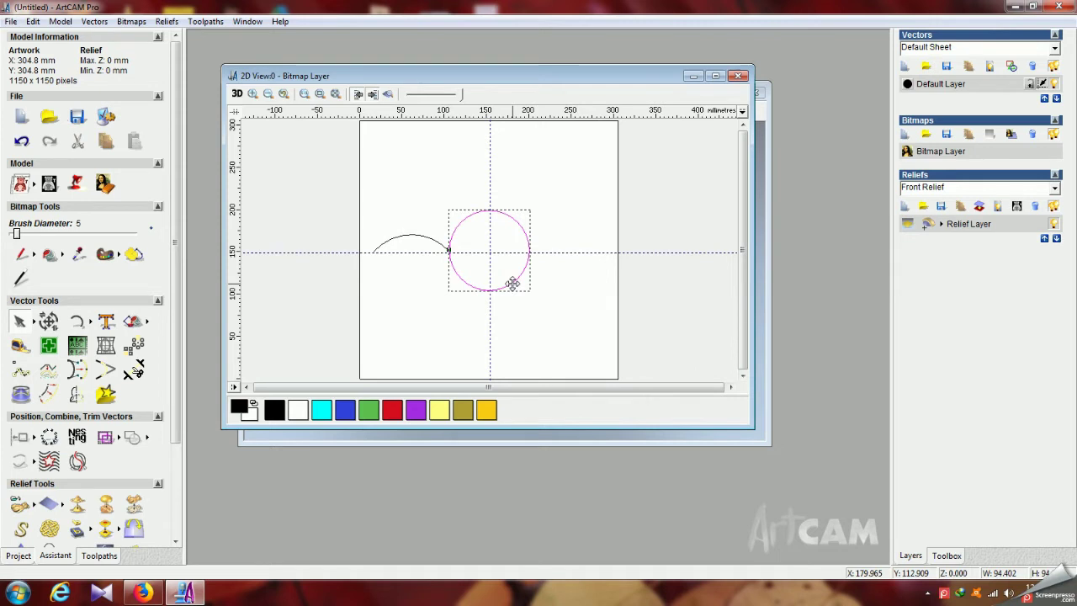
Mirror a copy of the arc vertically about its bottom edge to form a petal outline
left_click(387, 241)
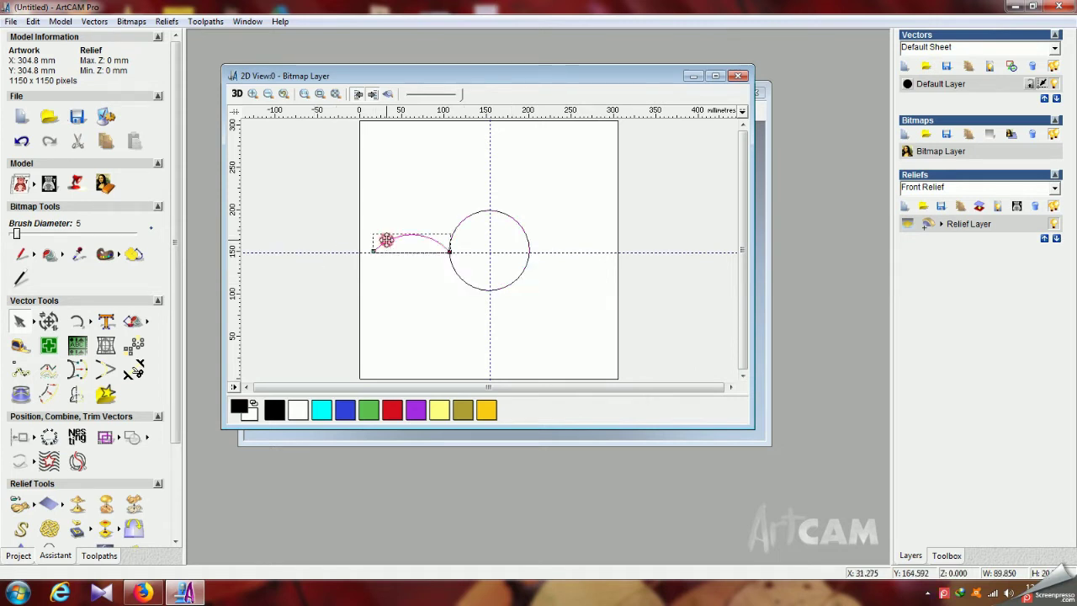
left_click(73, 400)
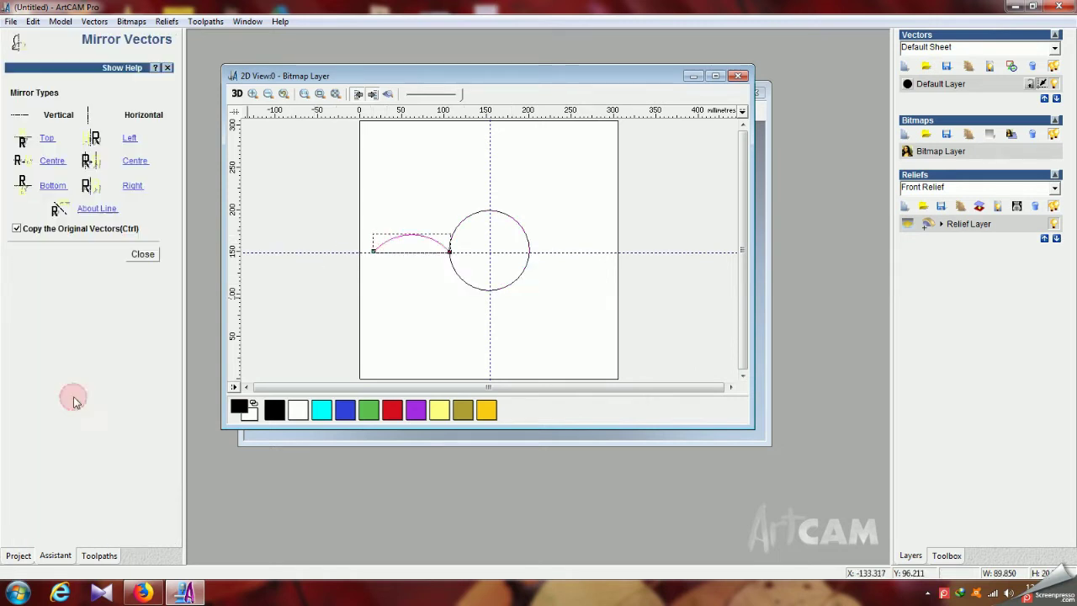
left_click(52, 186)
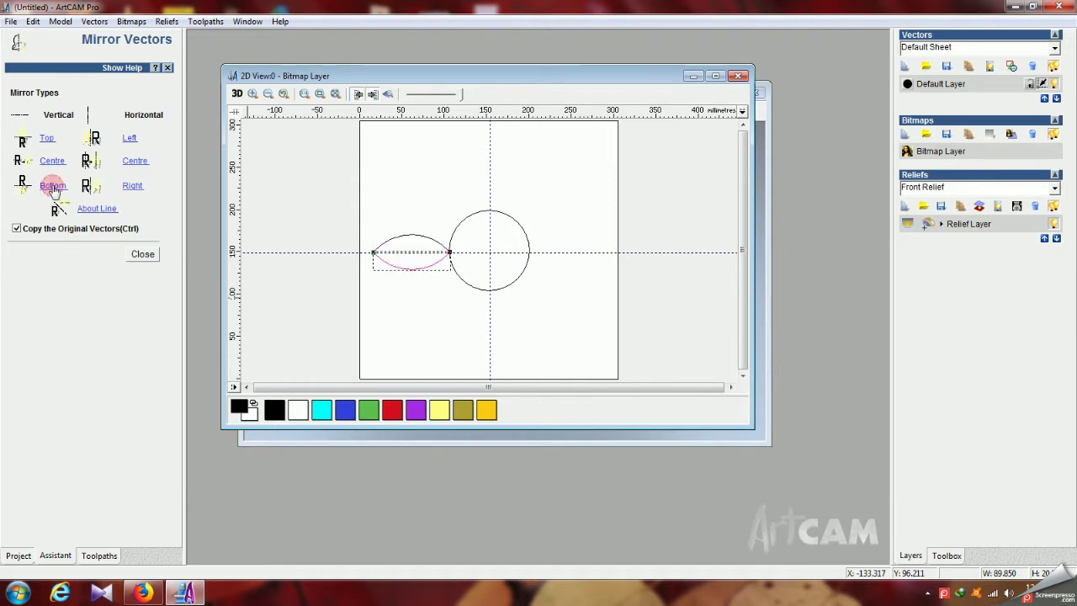
left_click(143, 255)
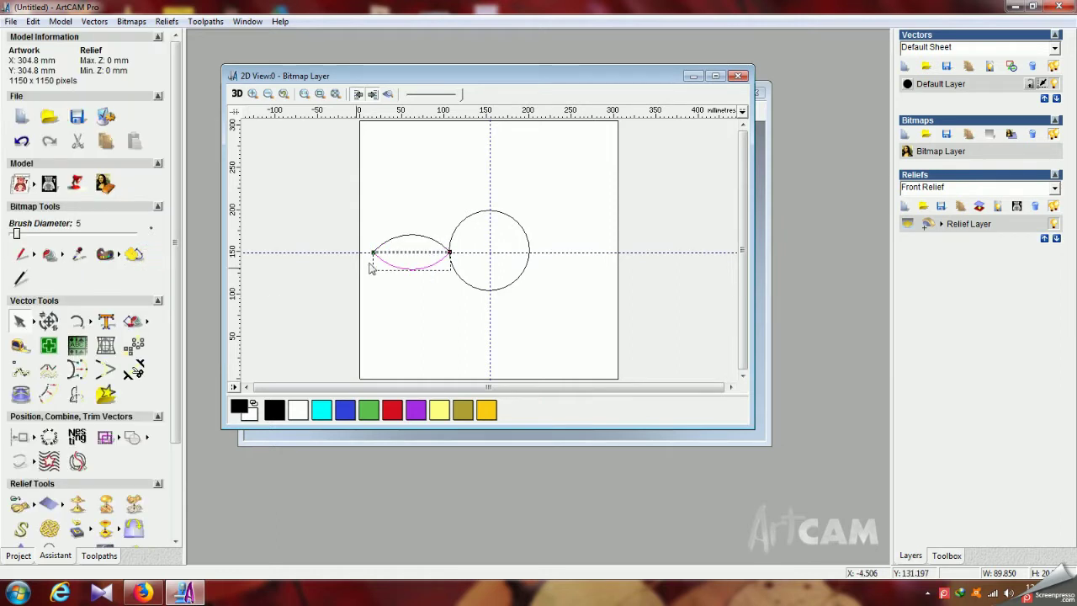
Join the two petal arcs and close them into a single vector
left_click_drag(342, 211, 469, 300)
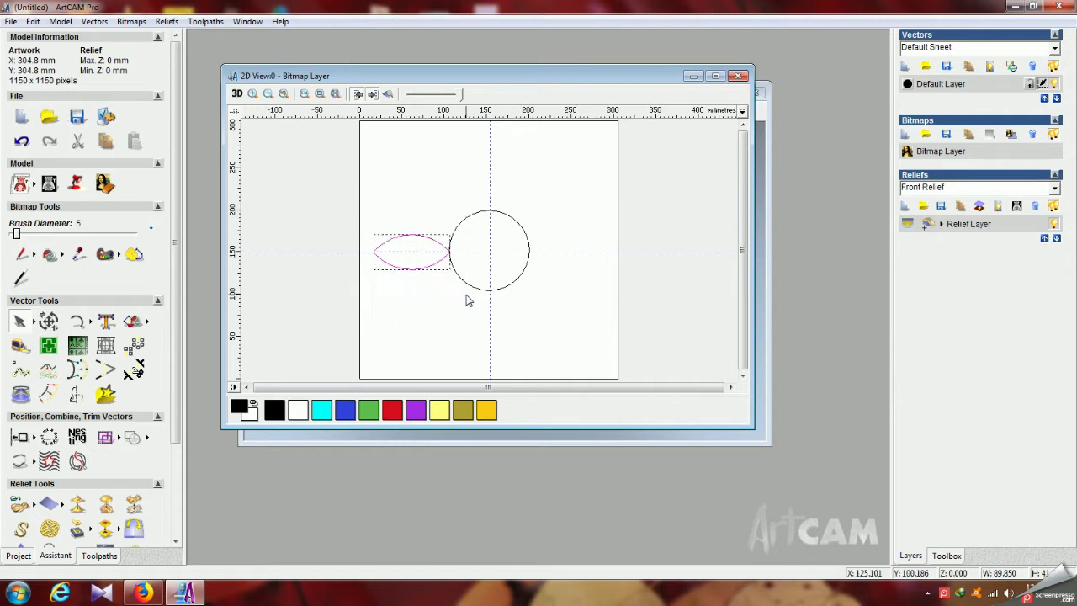
right_click(421, 239)
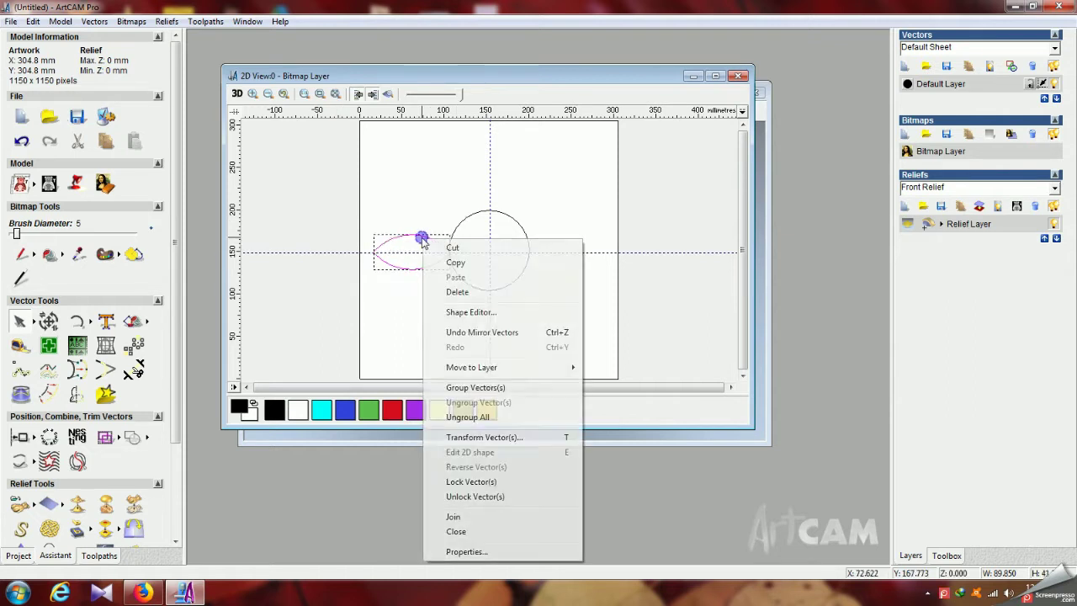
left_click(471, 518)
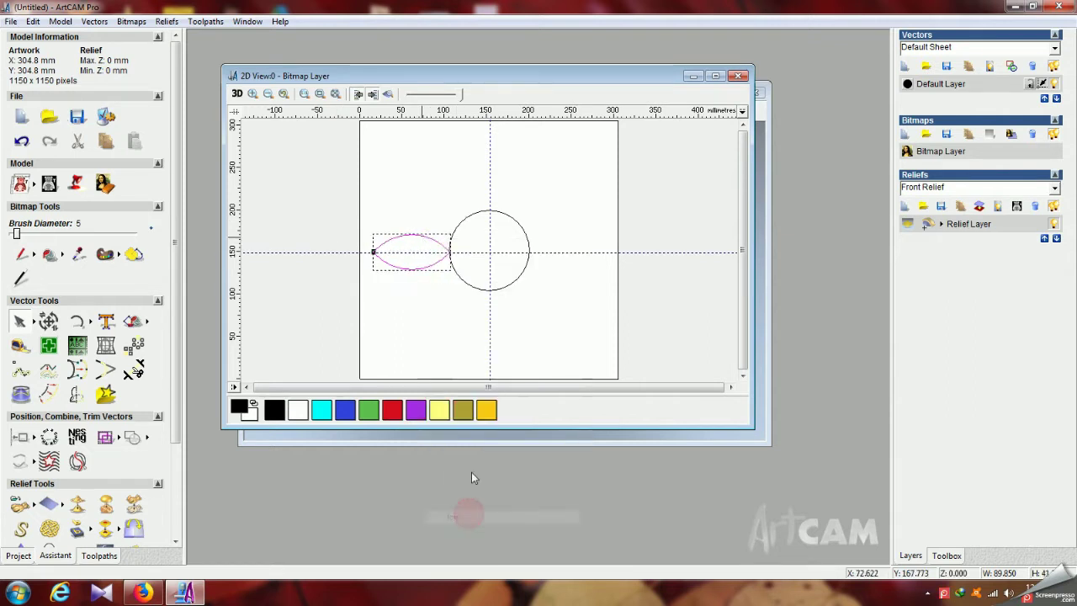
right_click(426, 237)
left_click(495, 529)
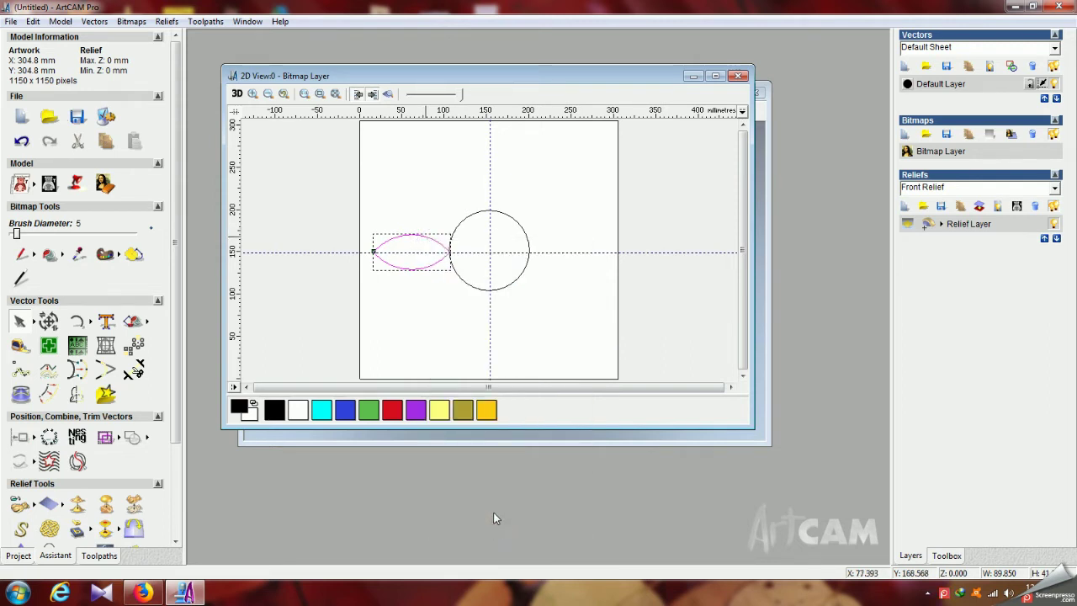
left_click(438, 320)
left_click(410, 270)
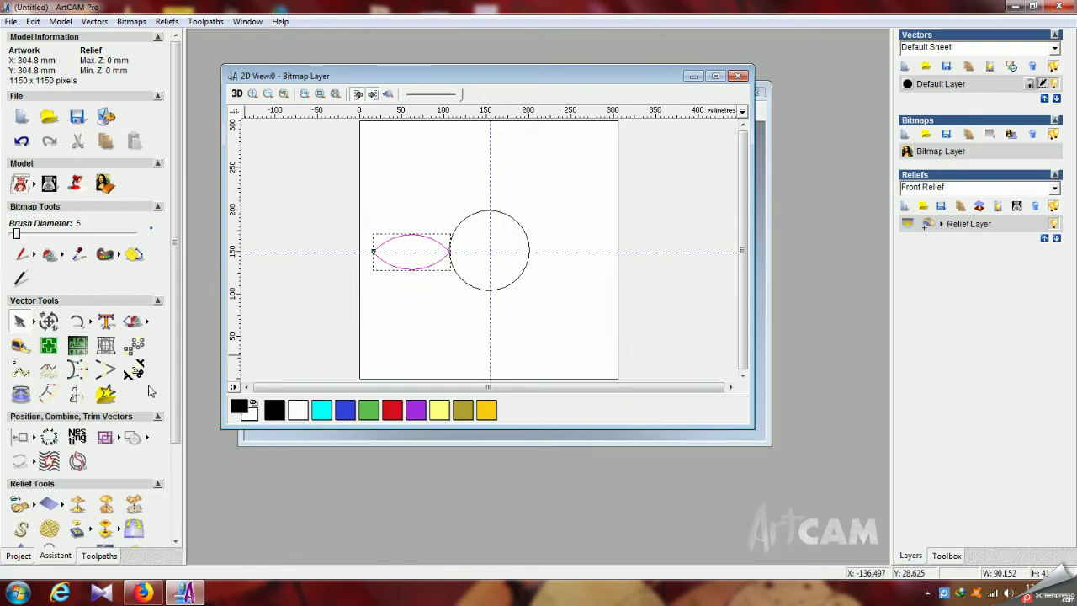
Mirror a copy of the petal horizontally about its right edge and nudge it right until it touches the circle's right edge
left_click(75, 396)
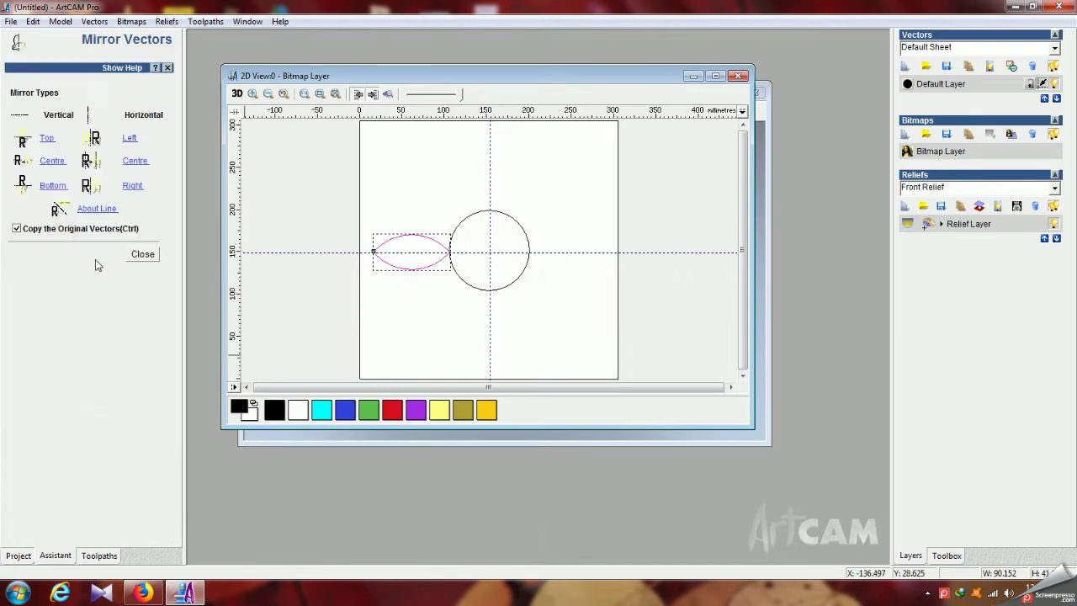
left_click(131, 186)
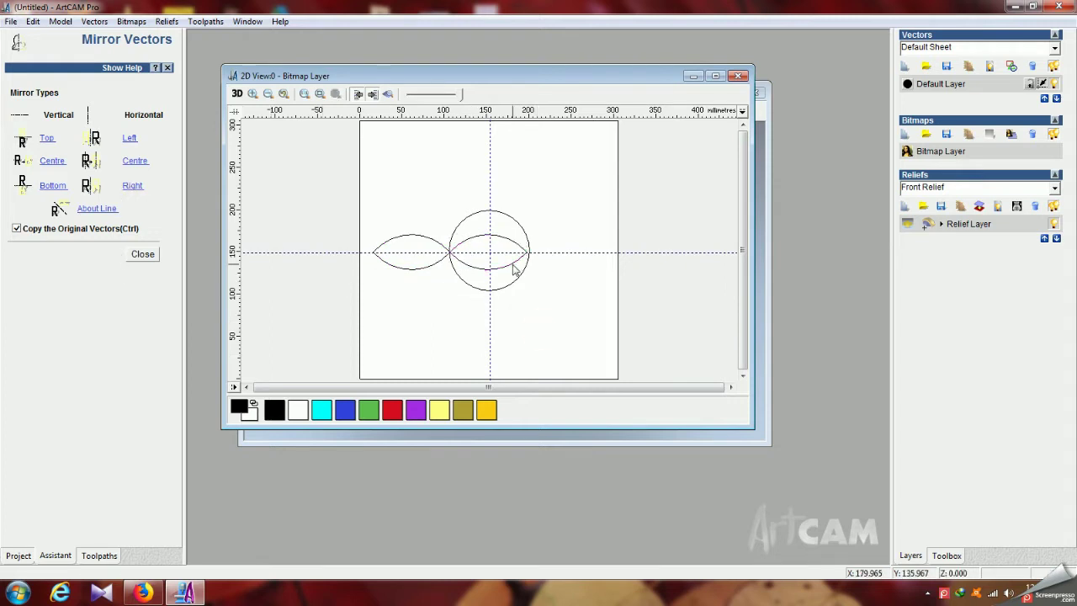
key("Right")
key("Right")
key("Right")
key("Right")
key("Right")
key("Right")
key("Right")
key("Right")
key("Right")
key("Right")
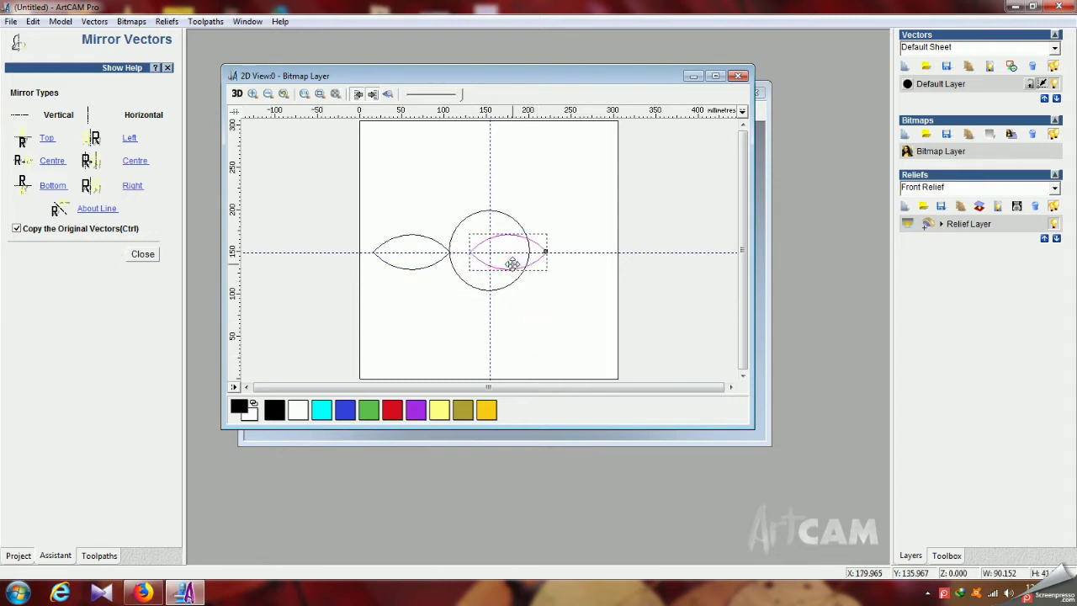
key("Right")
key("Right")
key("Right")
key("Right")
key("Right")
key("Right")
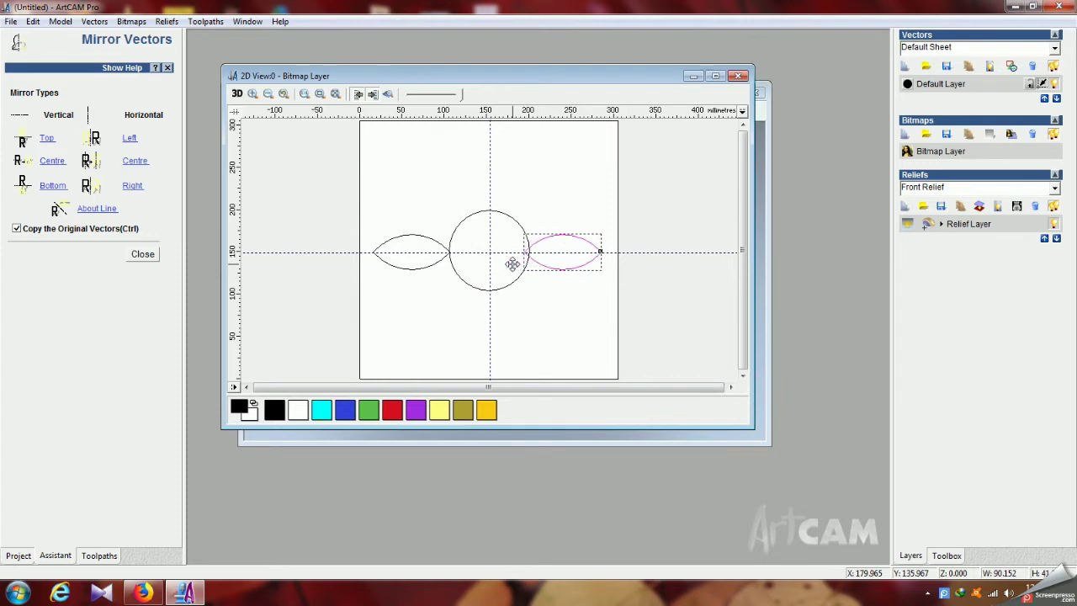
key("Right")
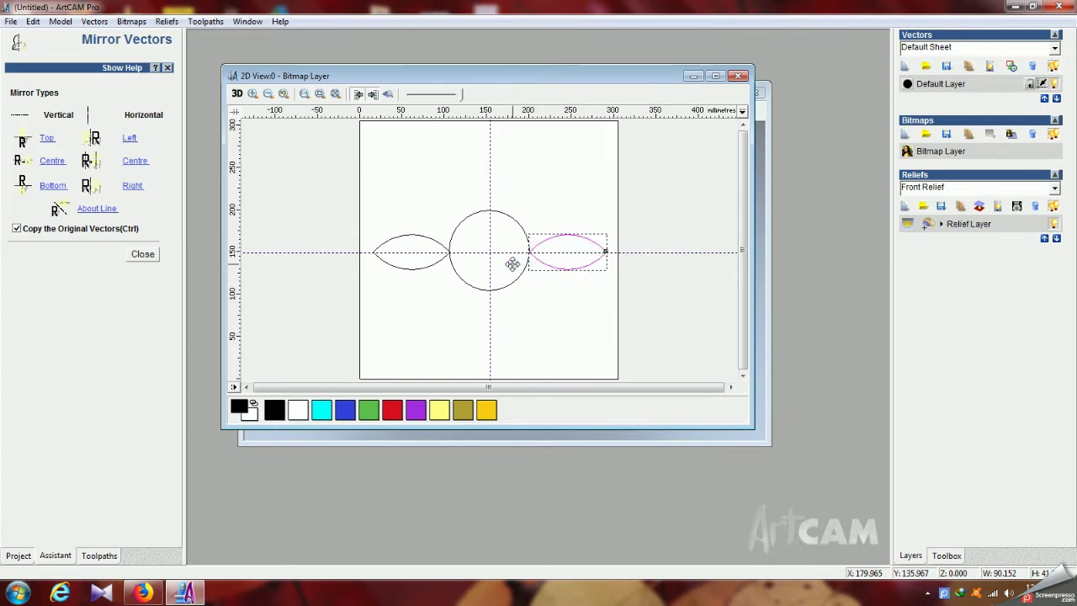
Rotate a copy of both petals about the circle's centre so they lie diagonally at the upper left and lower right
left_click(424, 268, "shift")
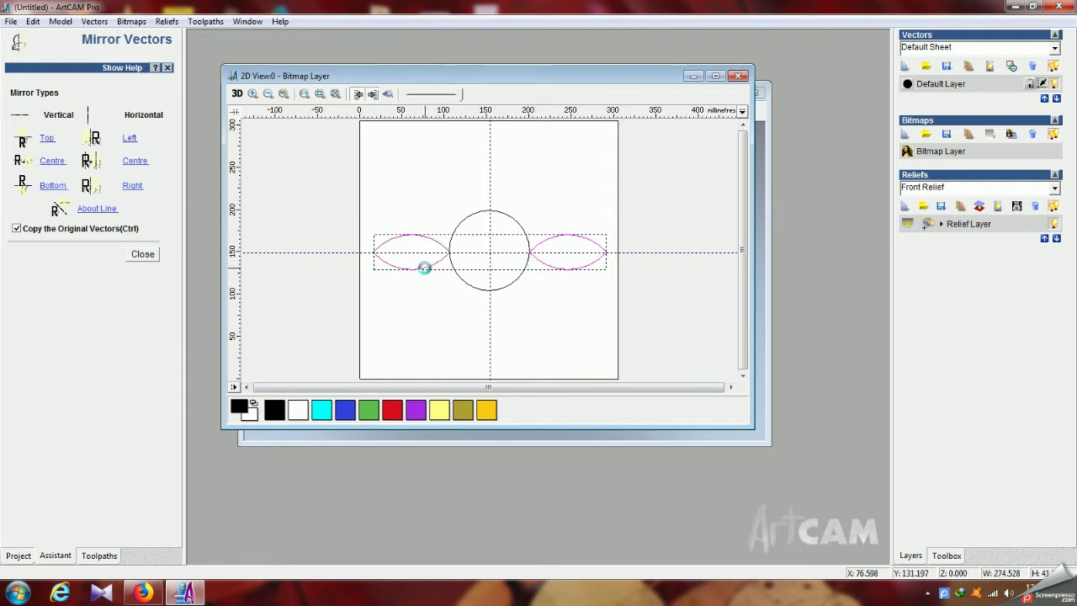
left_click(139, 256)
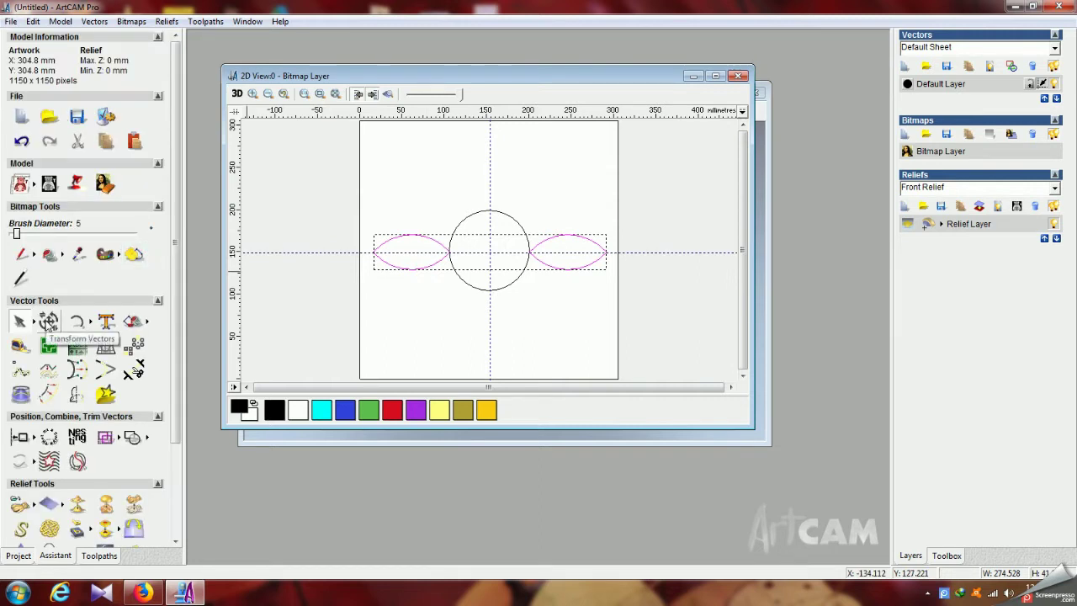
left_click(48, 320)
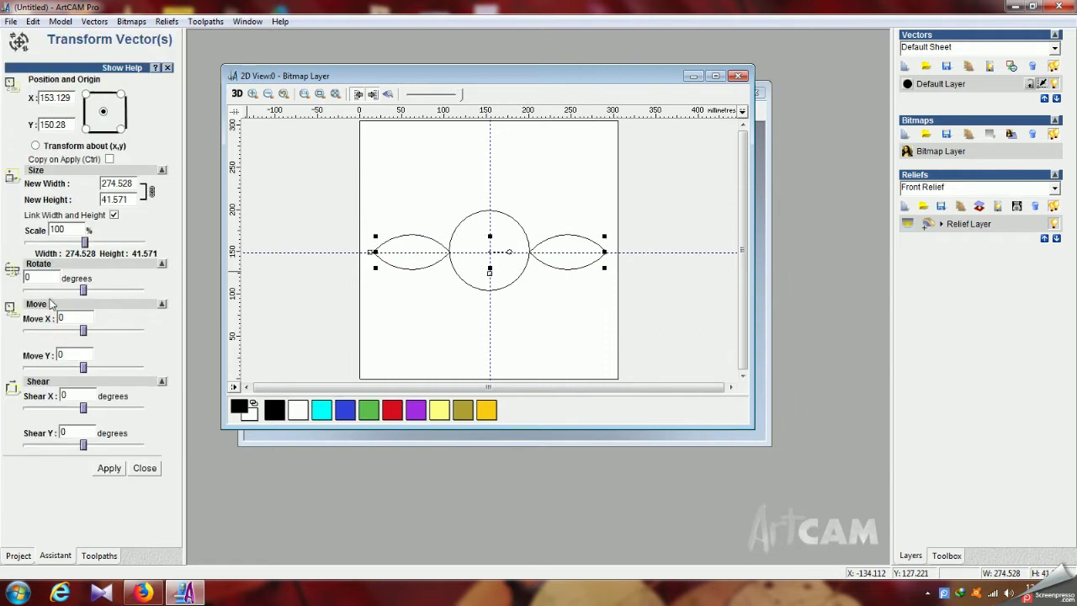
double_click(42, 277)
left_click(107, 468)
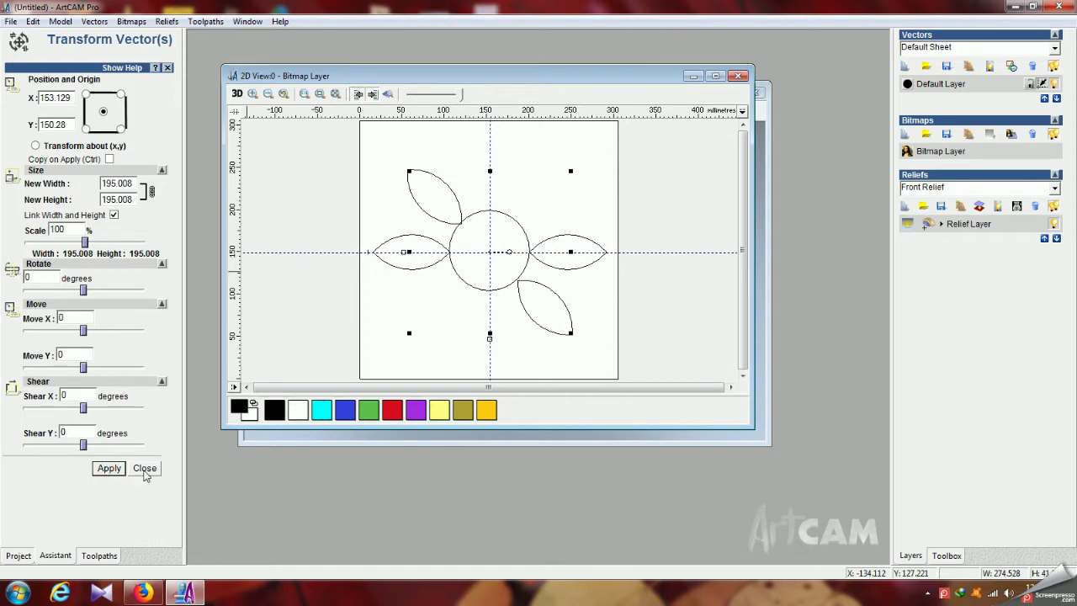
Rotate a copy of the two diagonal petals about the circle's centre so they stand vertically above and below the circle
left_click(409, 356)
left_click(435, 219)
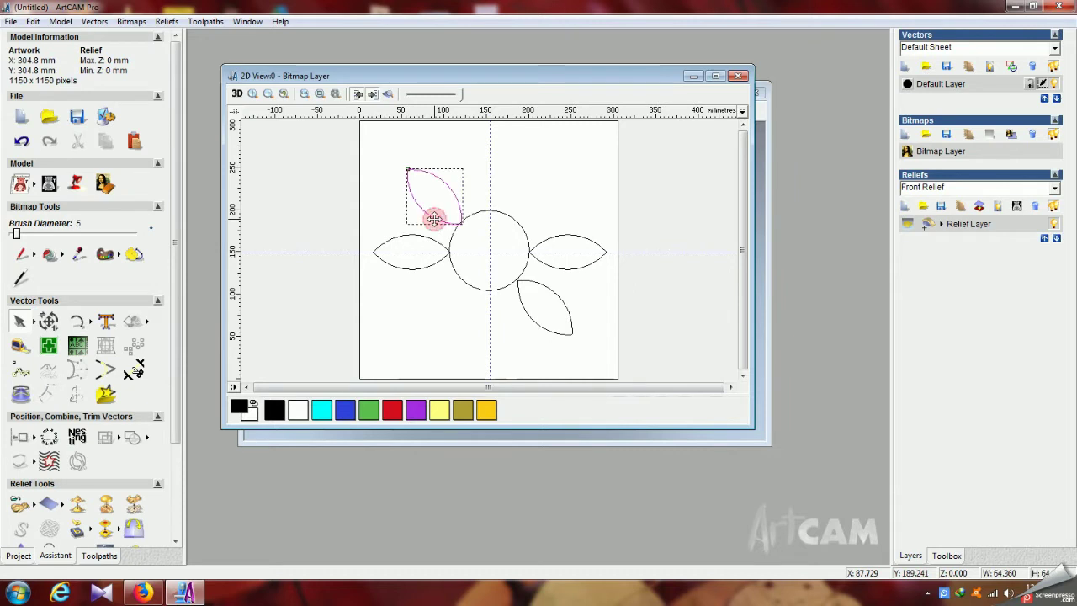
left_click(546, 328, "shift")
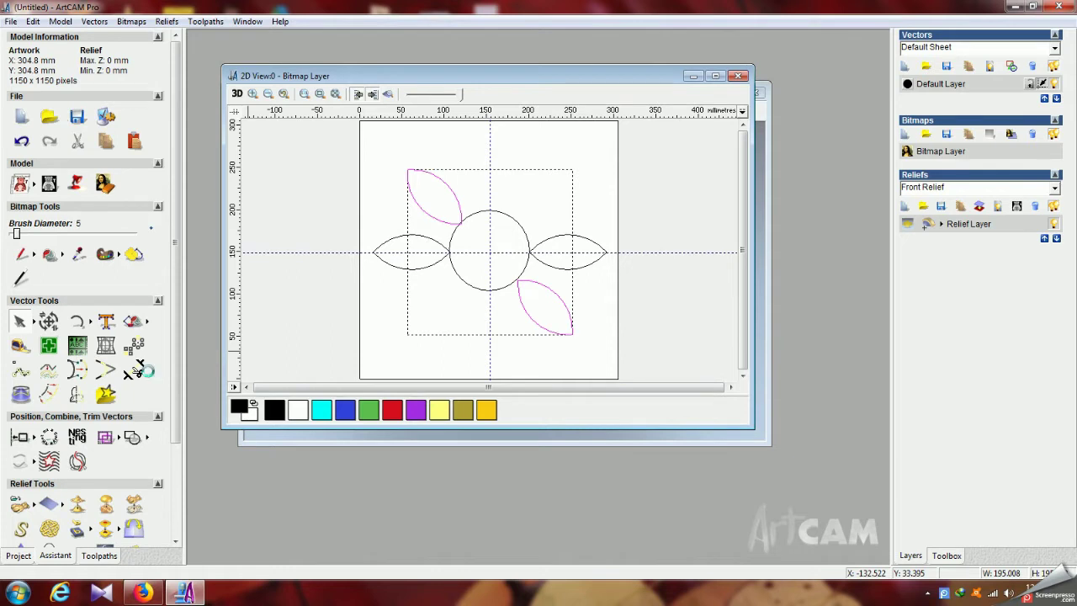
left_click(50, 321)
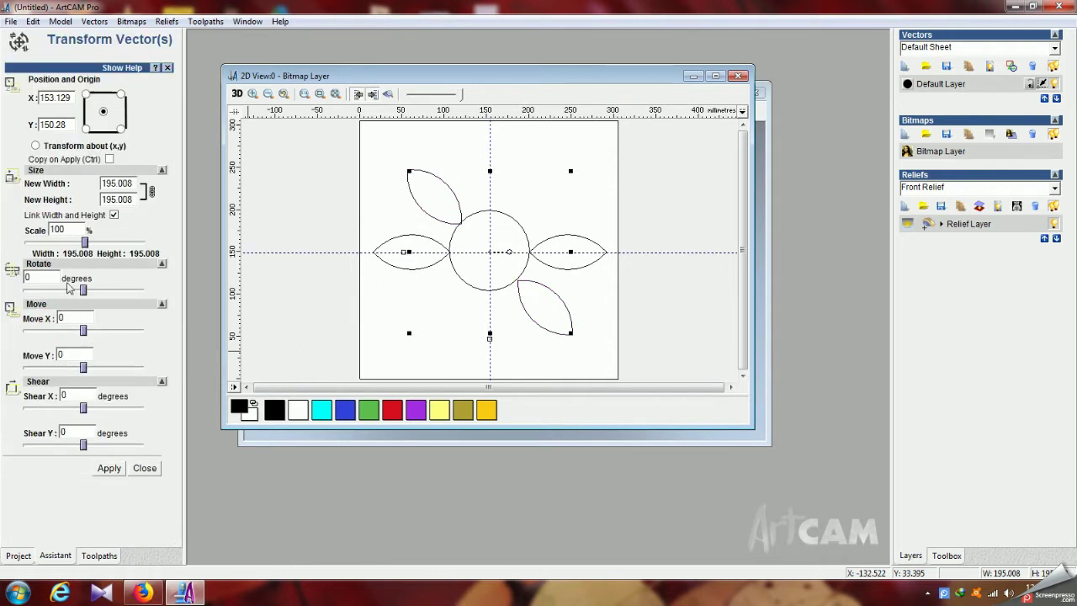
double_click(32, 278)
left_click(110, 469)
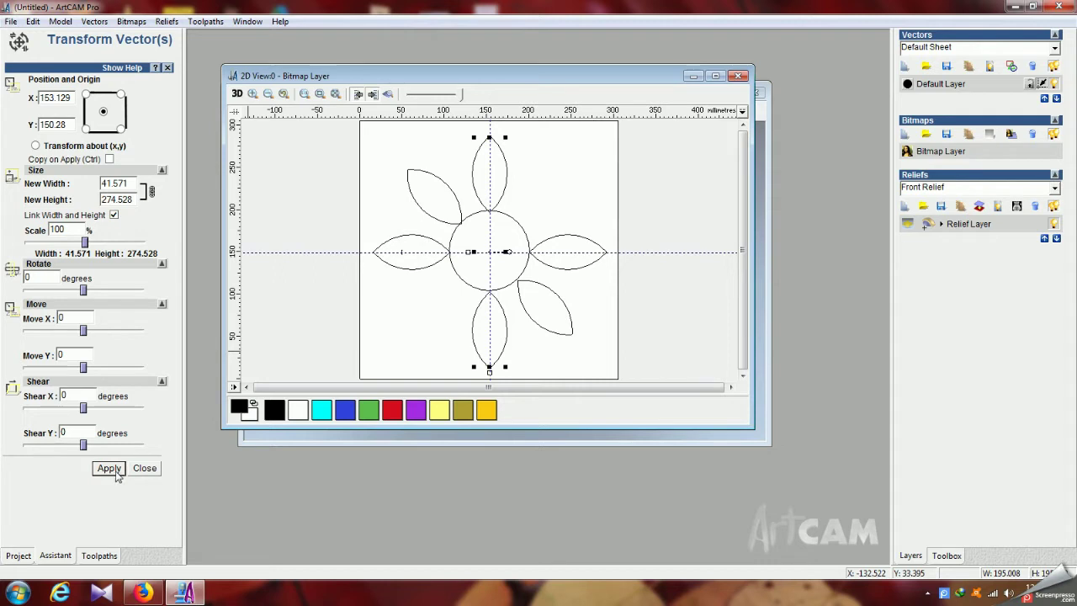
Rotate a copy of the two vertical petals onto the empty diagonal at the circle's upper right and lower left
left_click(418, 323)
left_click(476, 189)
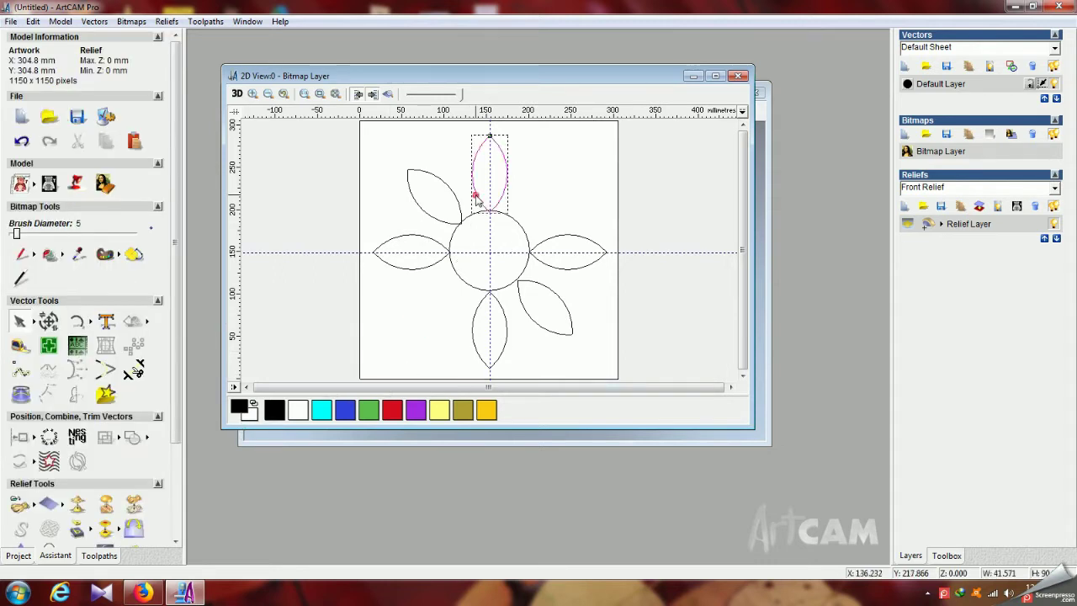
left_click(474, 324, "shift")
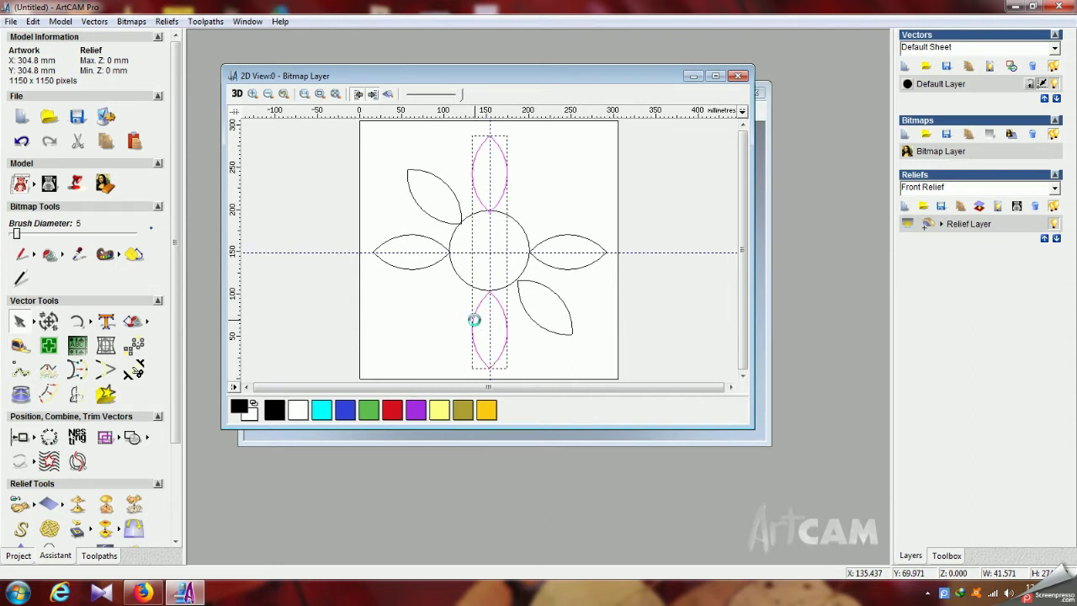
left_click(48, 322)
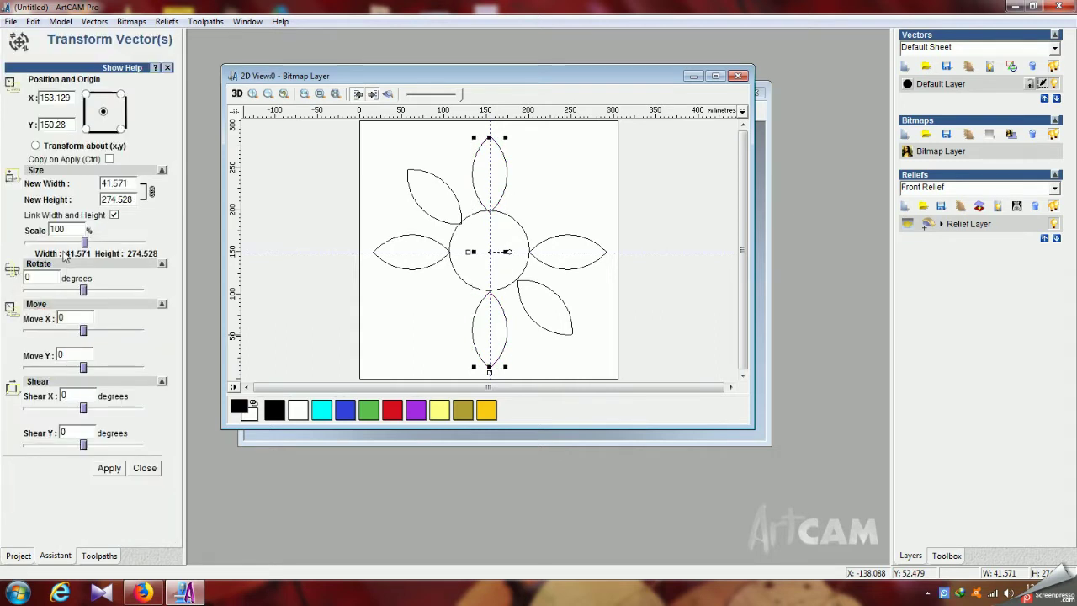
left_click_drag(41, 281, 16, 278)
left_click(109, 468)
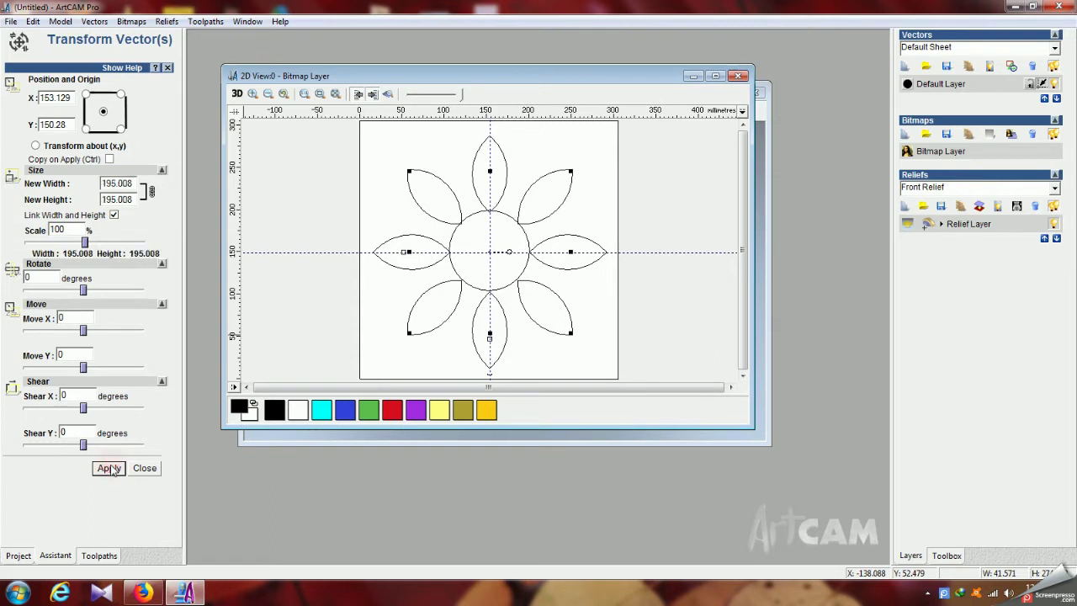
Rotate a copy of all eight petals by 23.294 degrees about the circle's centre to fill the gaps between them
left_click(383, 306)
left_click(397, 266)
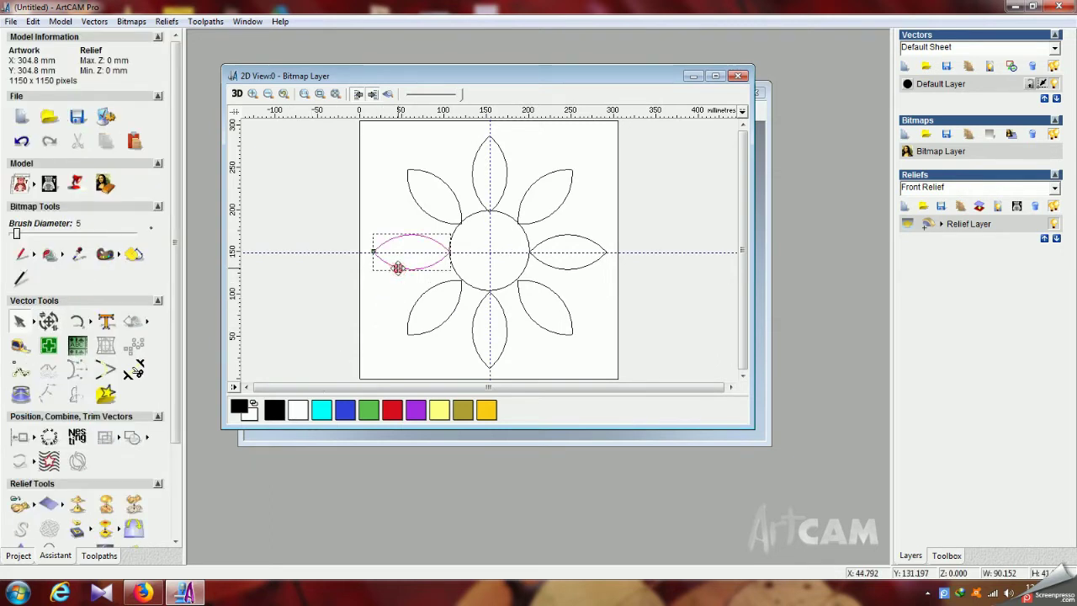
left_click(429, 215, "shift")
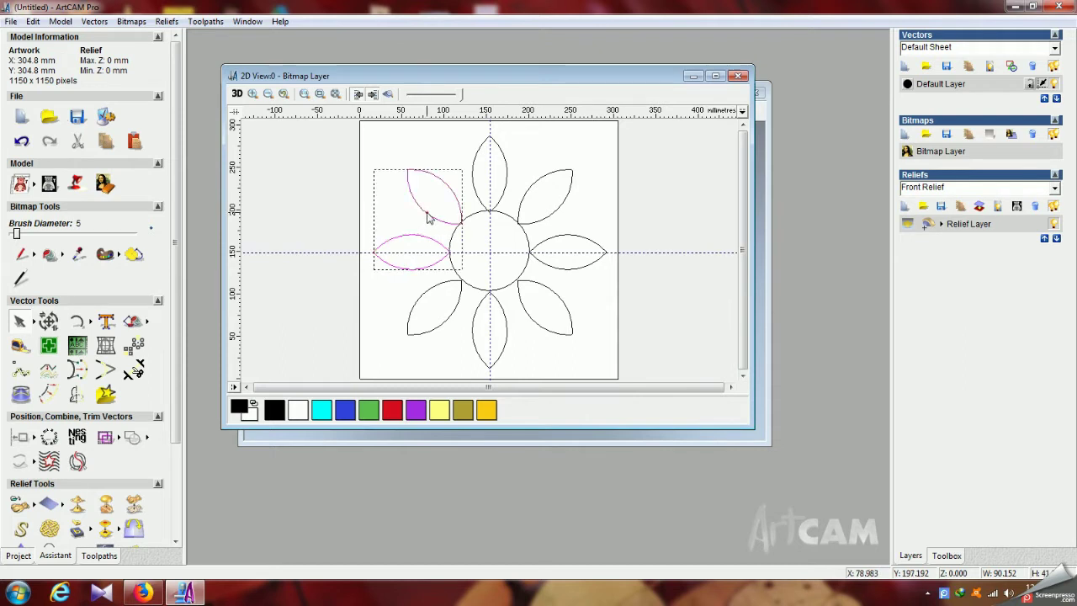
left_click(478, 202, "shift")
left_click(522, 202, "shift")
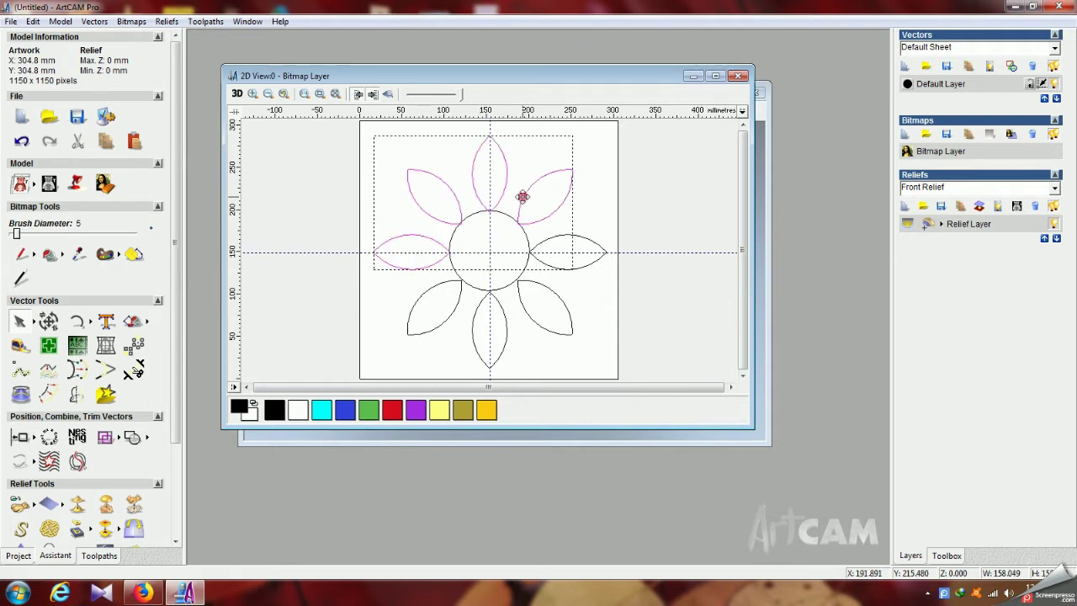
left_click(547, 244, "shift")
left_click(566, 303, "shift")
left_click(505, 320, "shift")
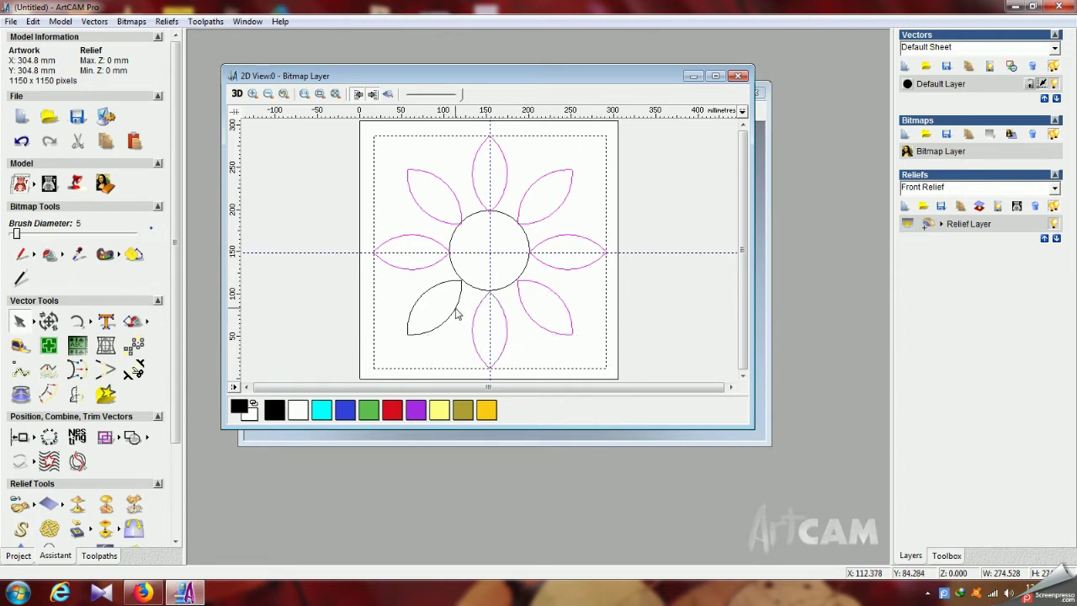
left_click(454, 313, "shift")
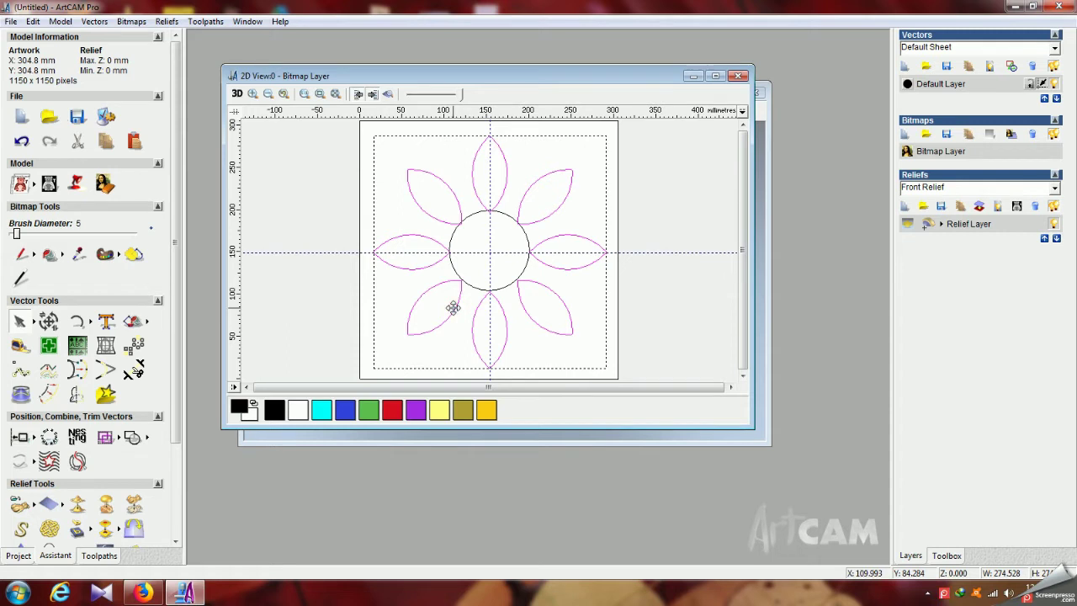
left_click(48, 323)
left_click(48, 323)
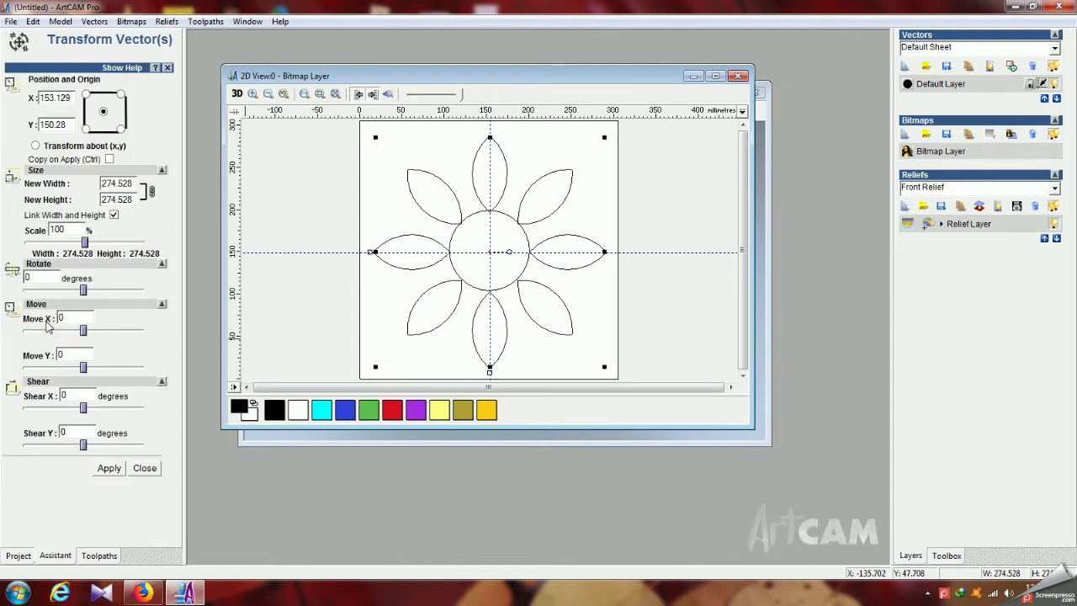
left_click_drag(83, 289, 90, 291)
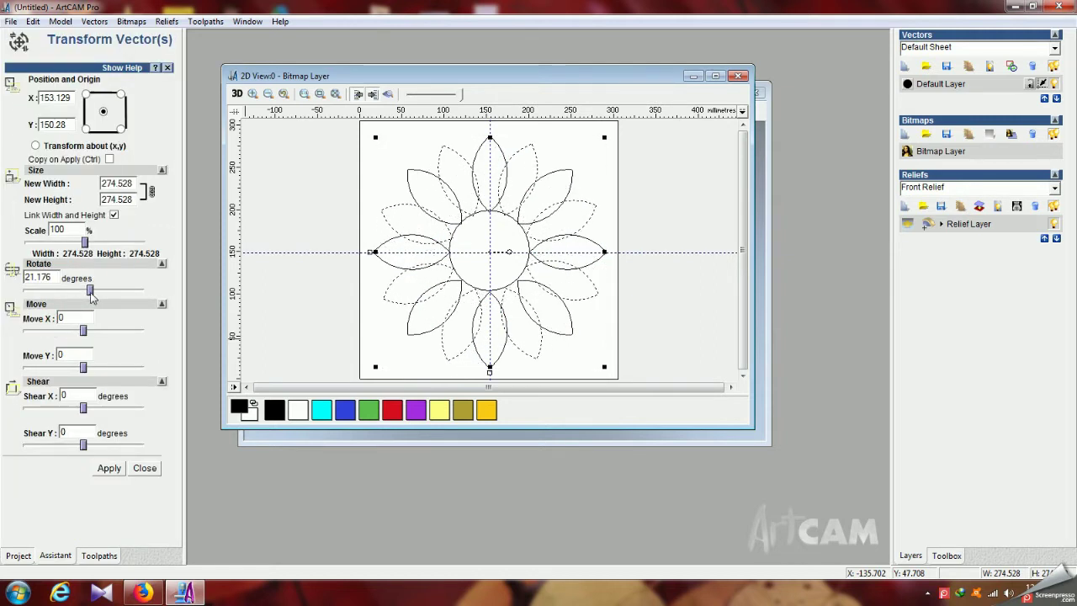
left_click_drag(90, 292, 91, 293)
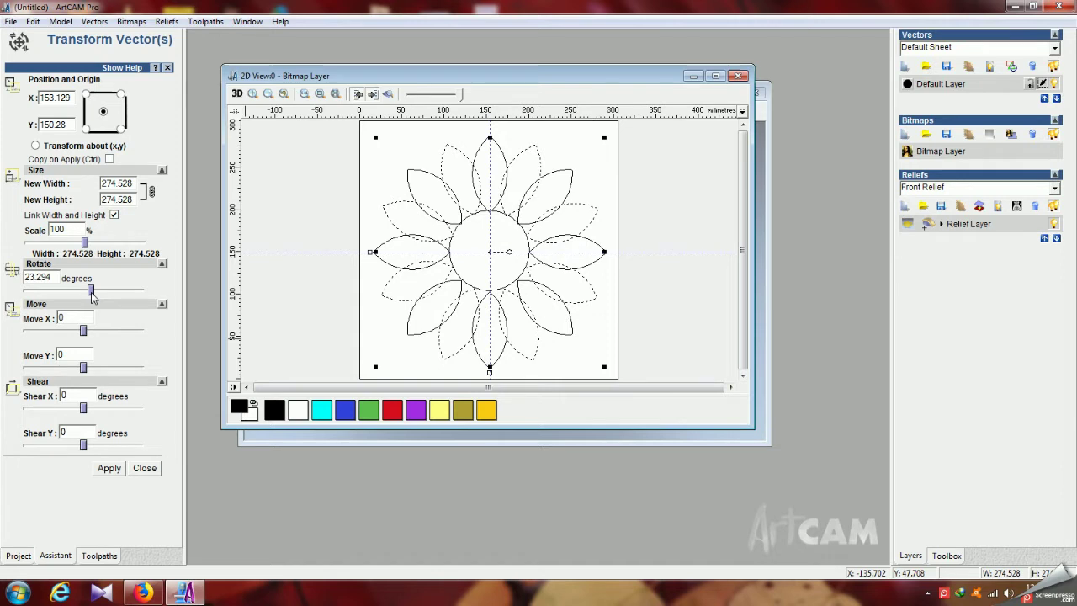
left_click(109, 468)
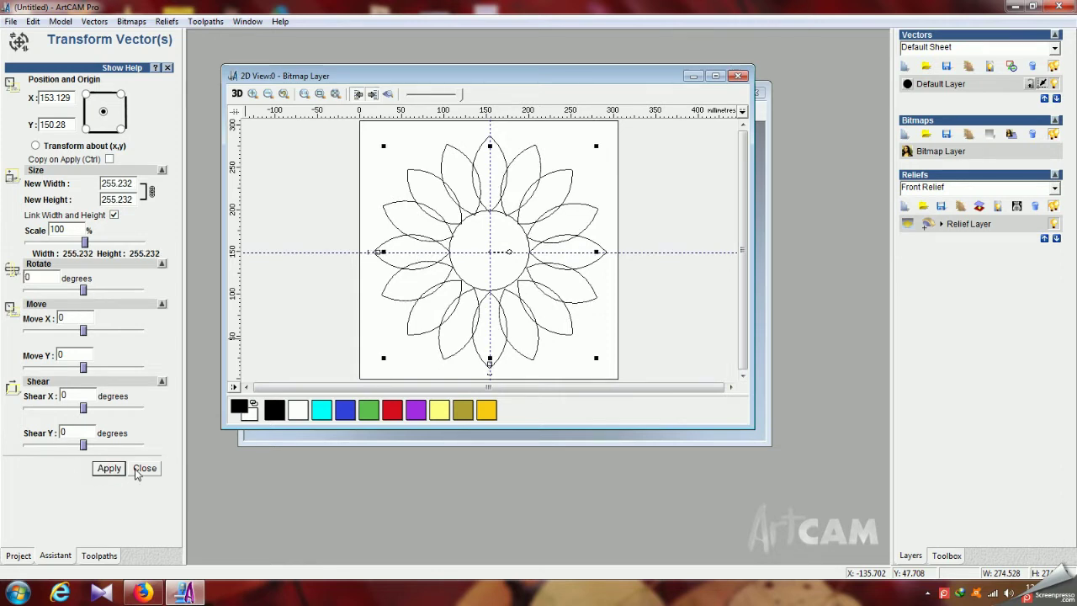
left_click(144, 468)
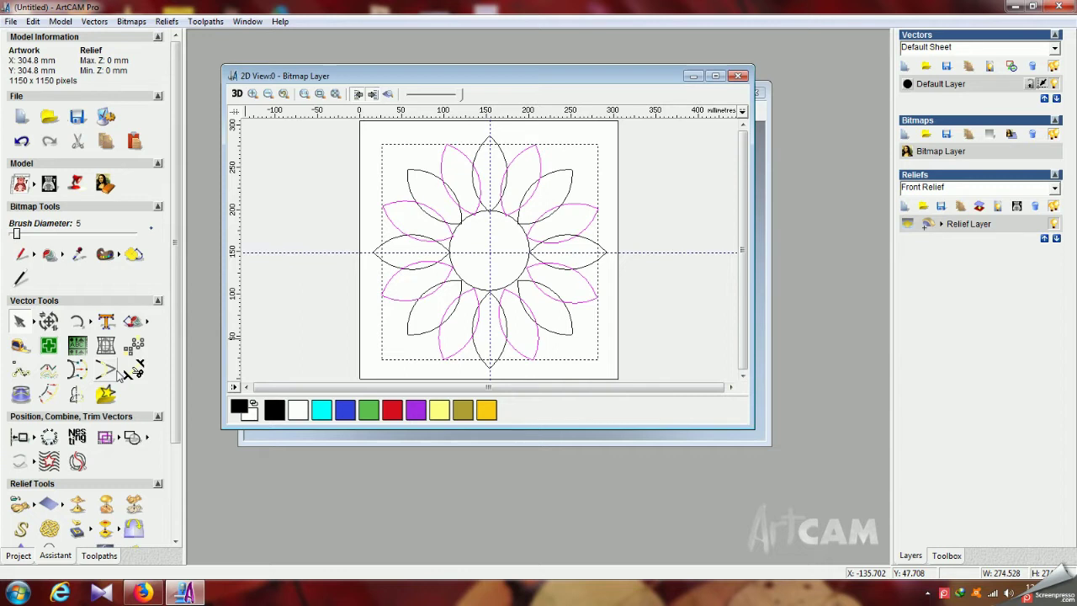
Move the circle out of the flower to its upper right and remove both guidelines
left_click(670, 200)
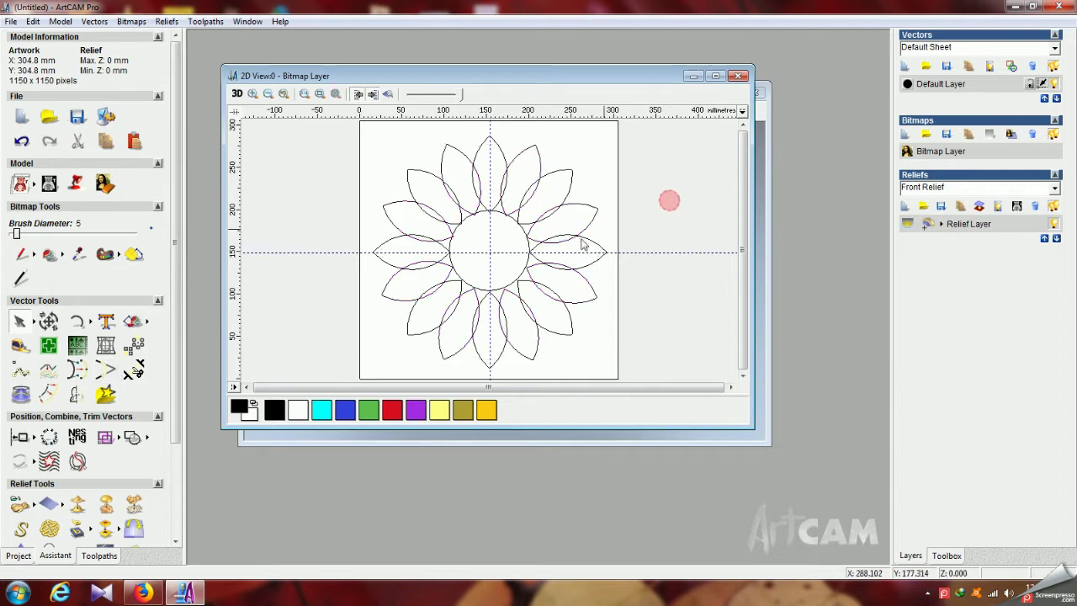
left_click_drag(531, 251, 676, 194)
left_click_drag(645, 252, 595, 192)
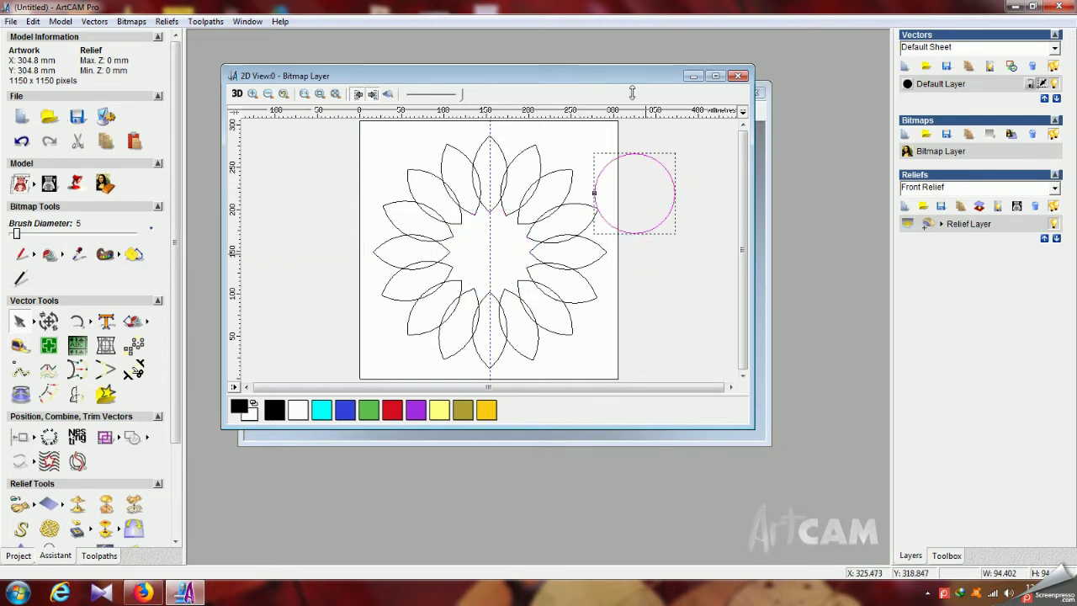
left_click_drag(489, 248, 229, 245)
Group all the petal vectors without the circle and centre the group in the page
left_click_drag(345, 130, 613, 378)
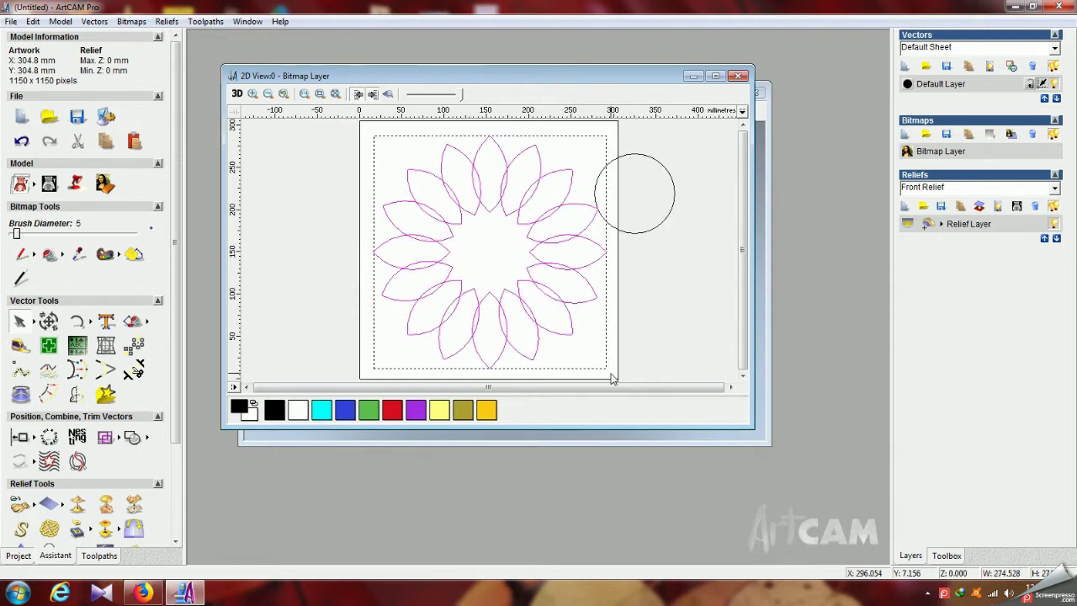
right_click(558, 296)
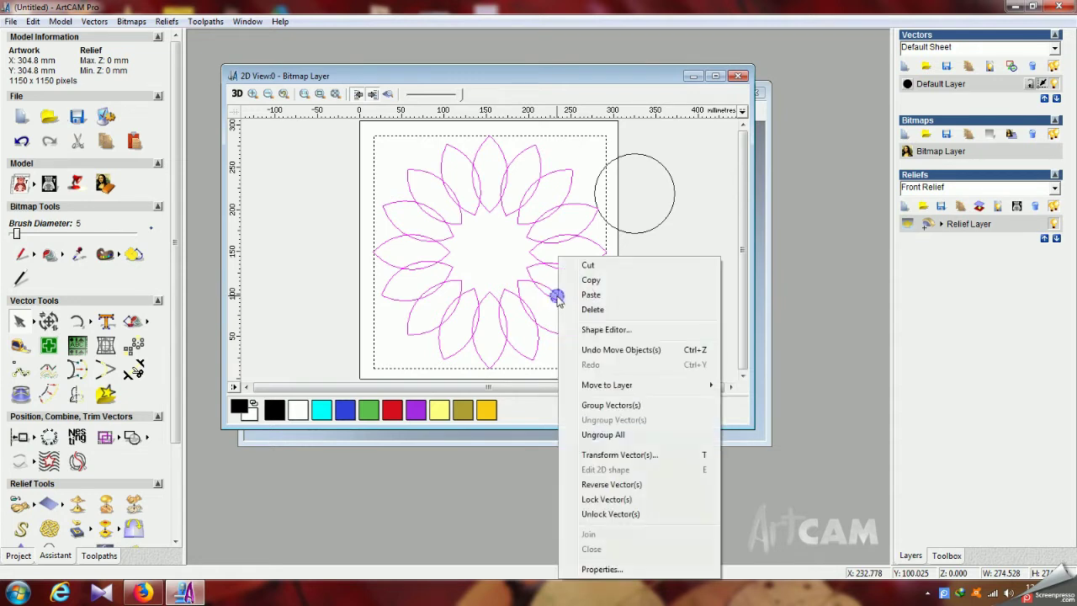
left_click(613, 406)
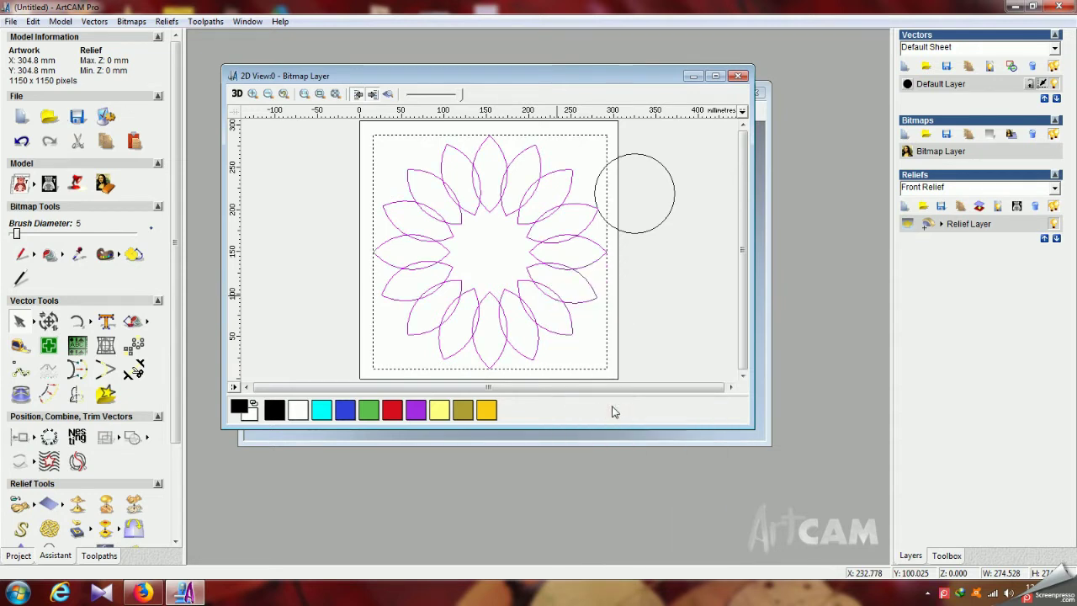
Centre the circle in the page and enlarge it about its centre to about 133 mm across, overlapping the petals' inner ends
left_click(654, 269)
left_click(639, 235)
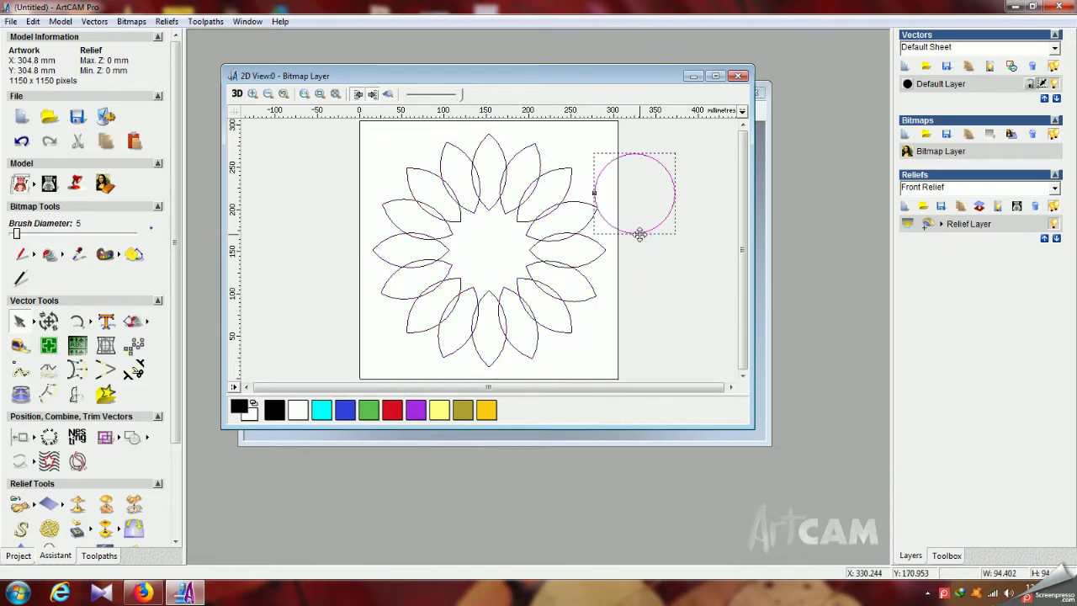
key("F9")
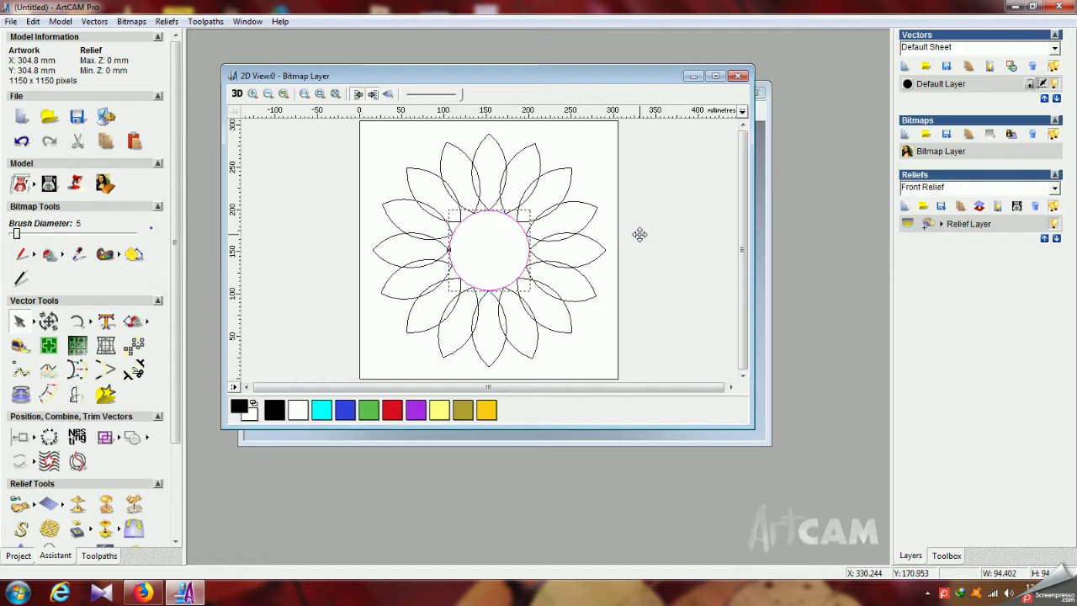
left_click(52, 322)
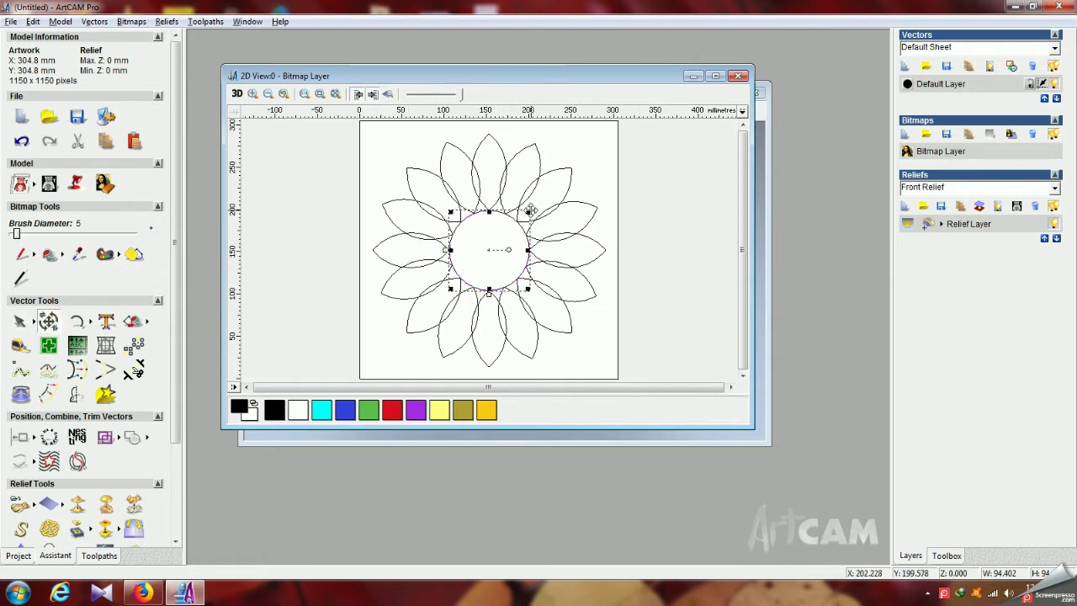
left_click_drag(527, 212, 547, 206)
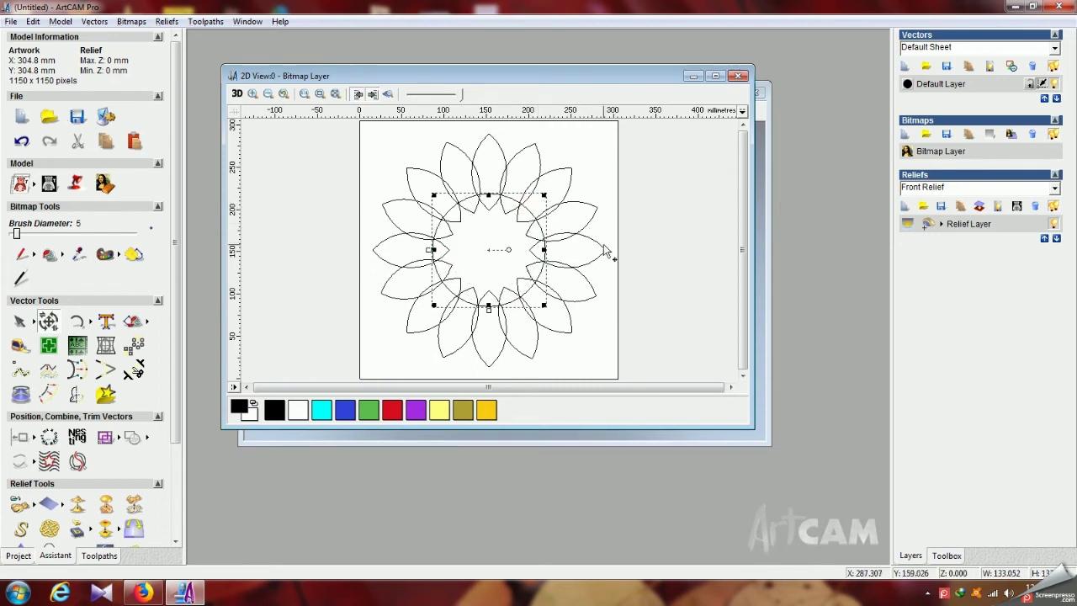
key("Escape")
Ungroup all the flower vectors and clear the selection
left_click_drag(323, 124, 637, 380)
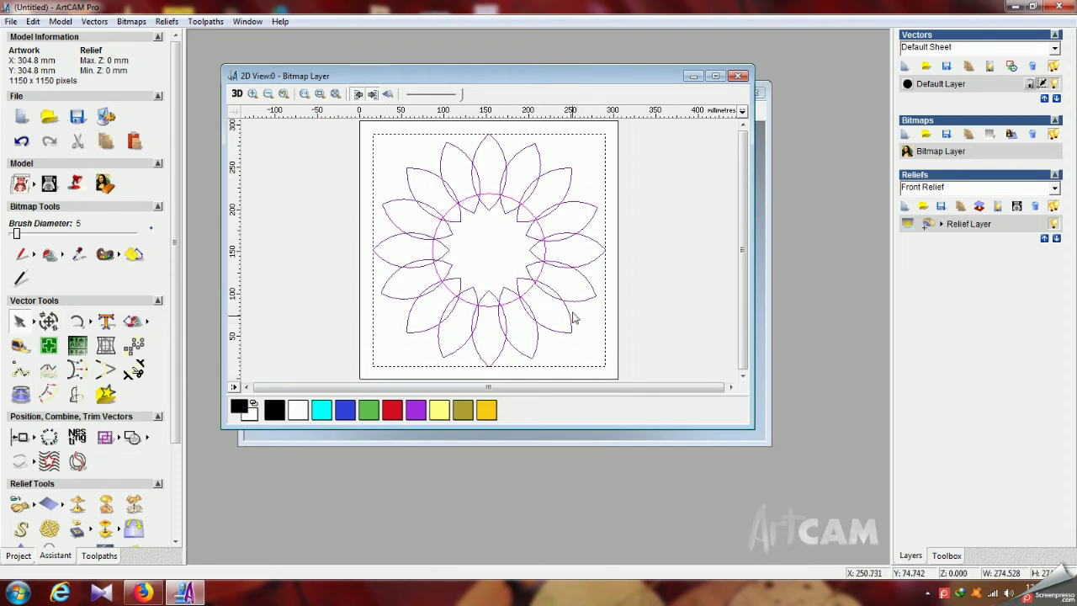
right_click(566, 299)
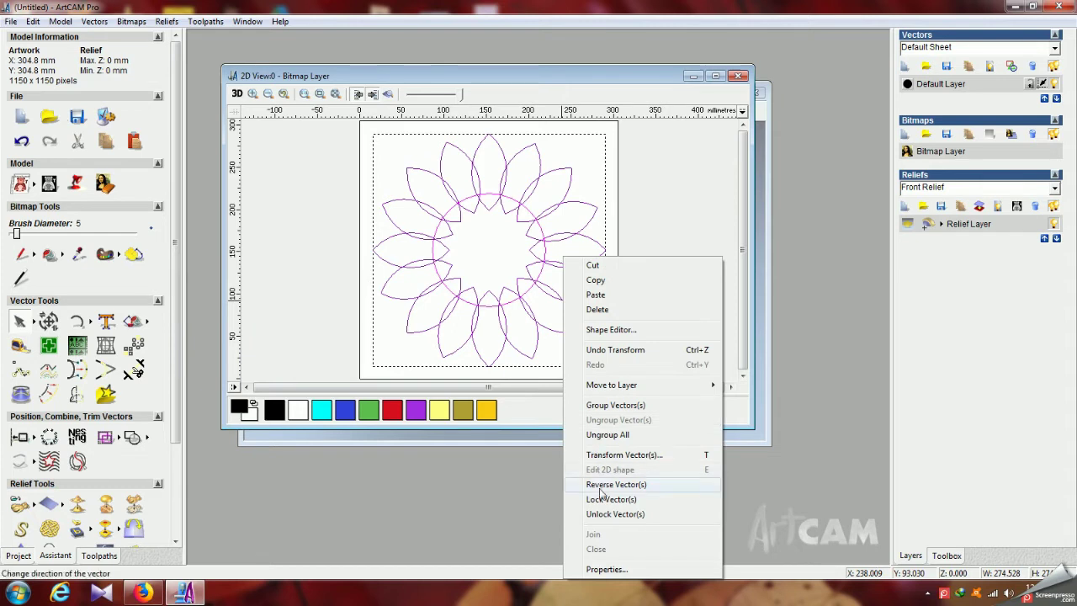
left_click(621, 436)
left_click(663, 300)
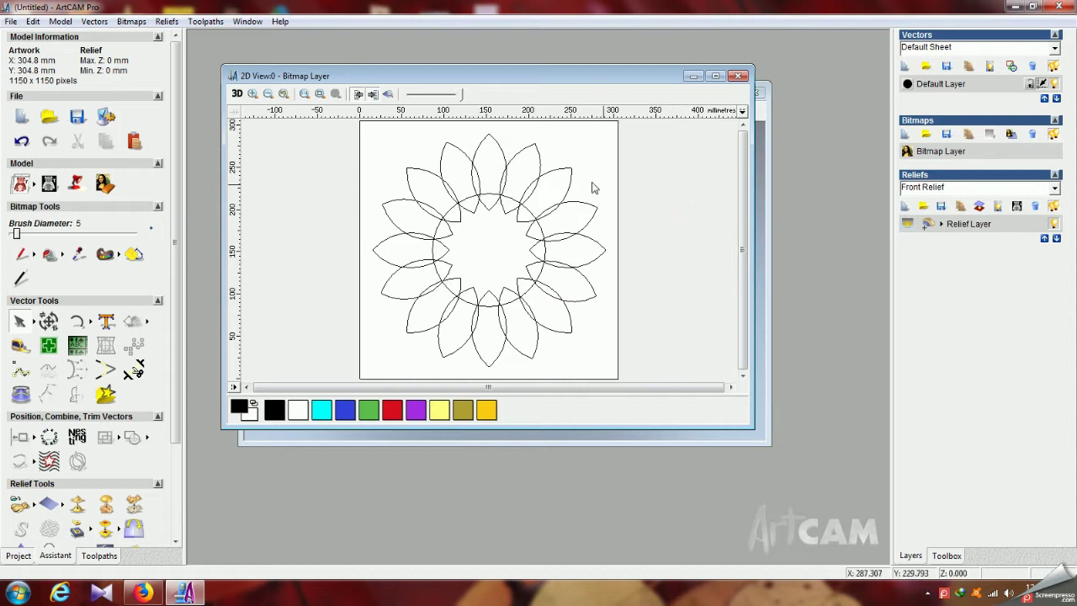
Select every second petal around the flower, starting with the topmost one, eight petals in all
left_click(500, 145)
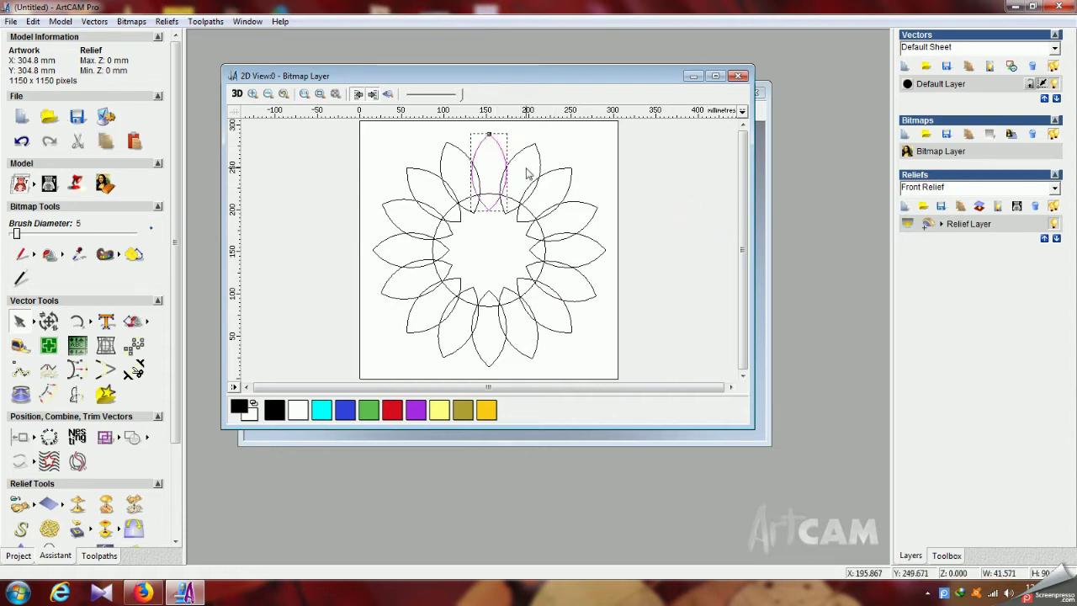
left_click(571, 177, "shift")
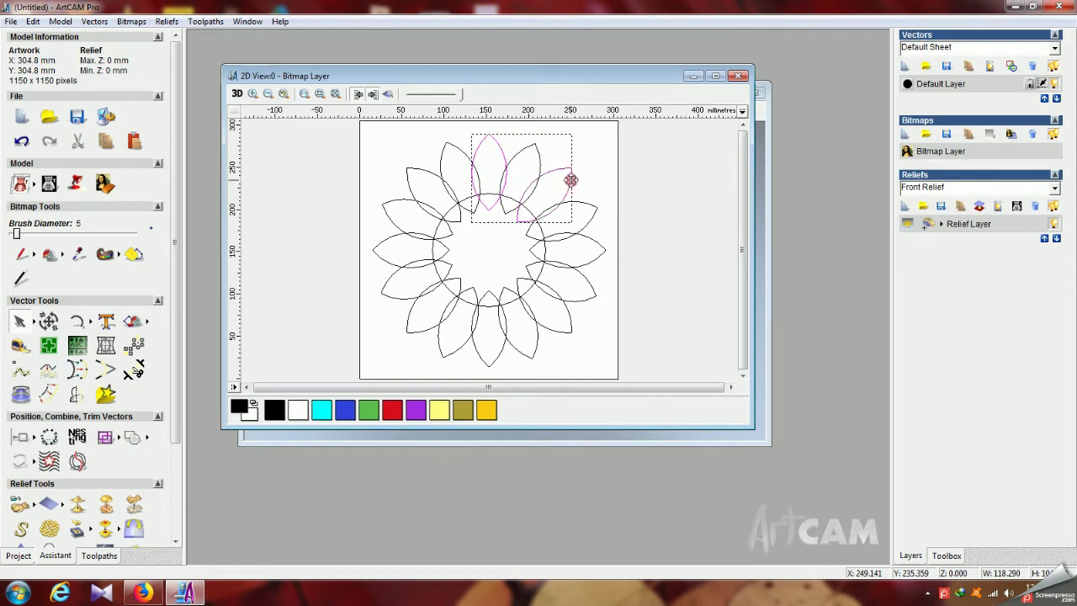
left_click(591, 246, "shift")
left_click(573, 322, "shift")
left_click(498, 354, "shift")
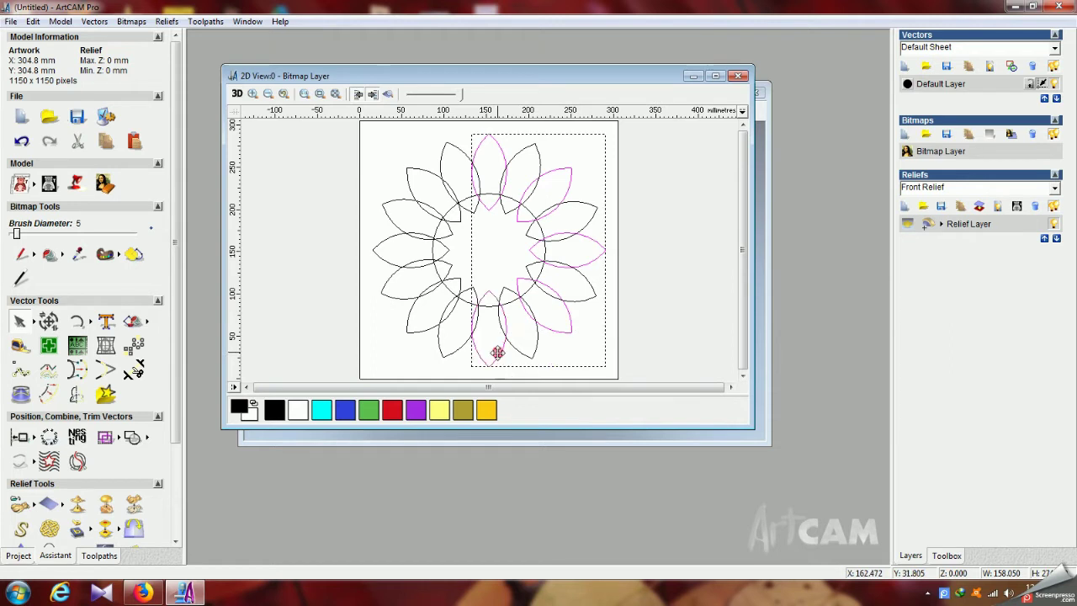
left_click(416, 330, "shift")
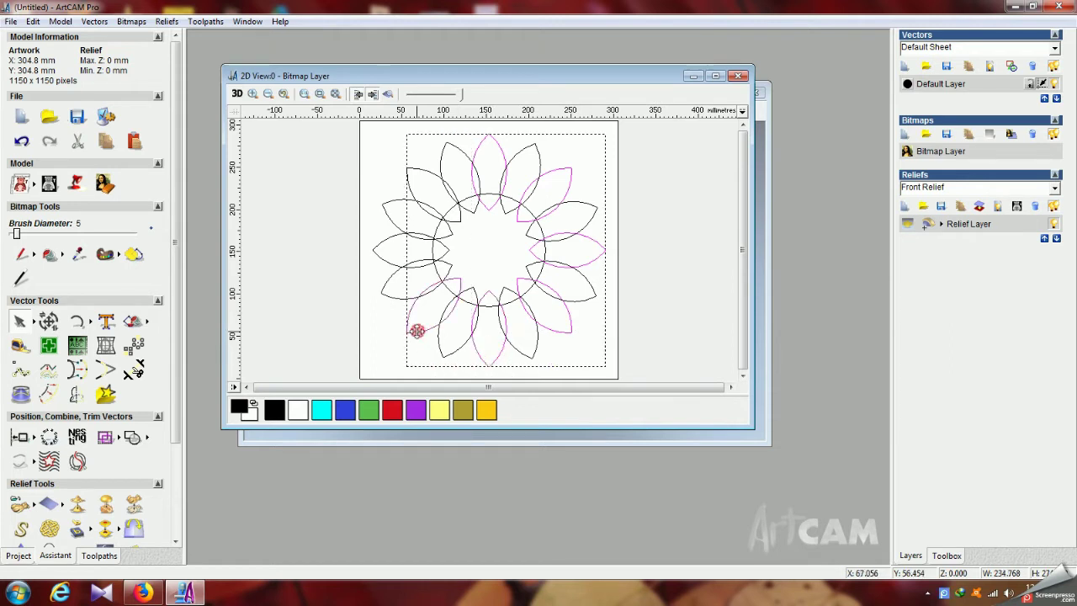
left_click(383, 257, "shift")
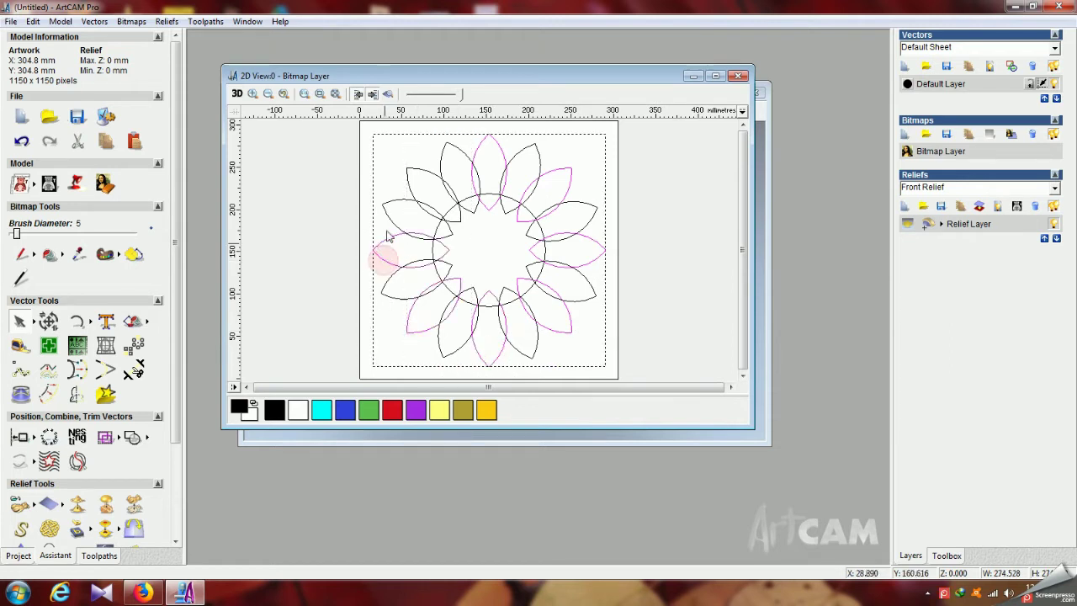
left_click(410, 187, "shift")
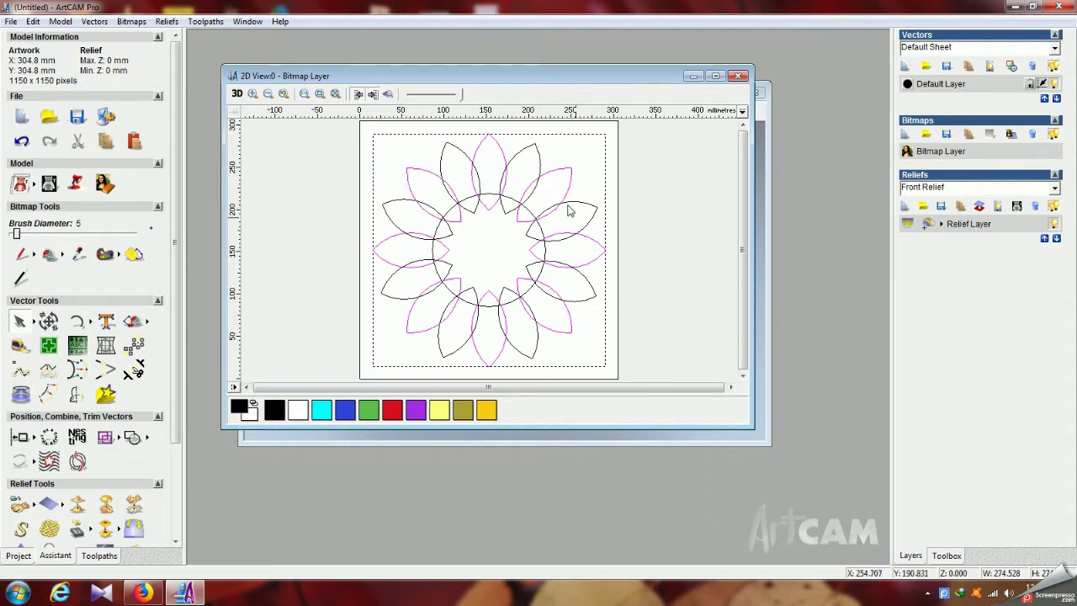
Add a round dome relief to the selected petals in the Shape Editor, using Scale To Height with a height of 10 mm
left_click(62, 22)
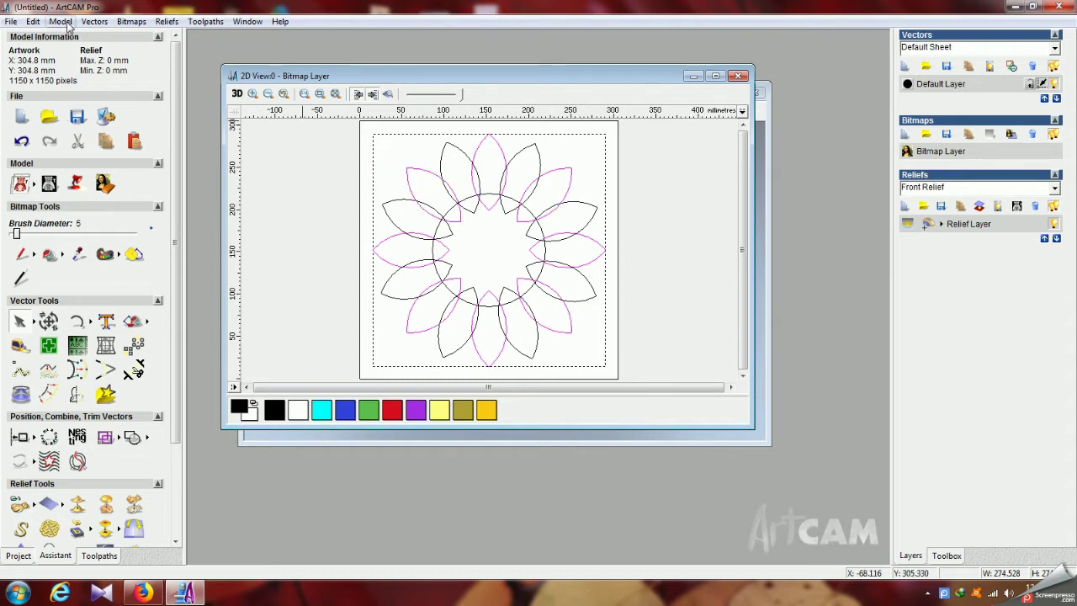
left_click(77, 37)
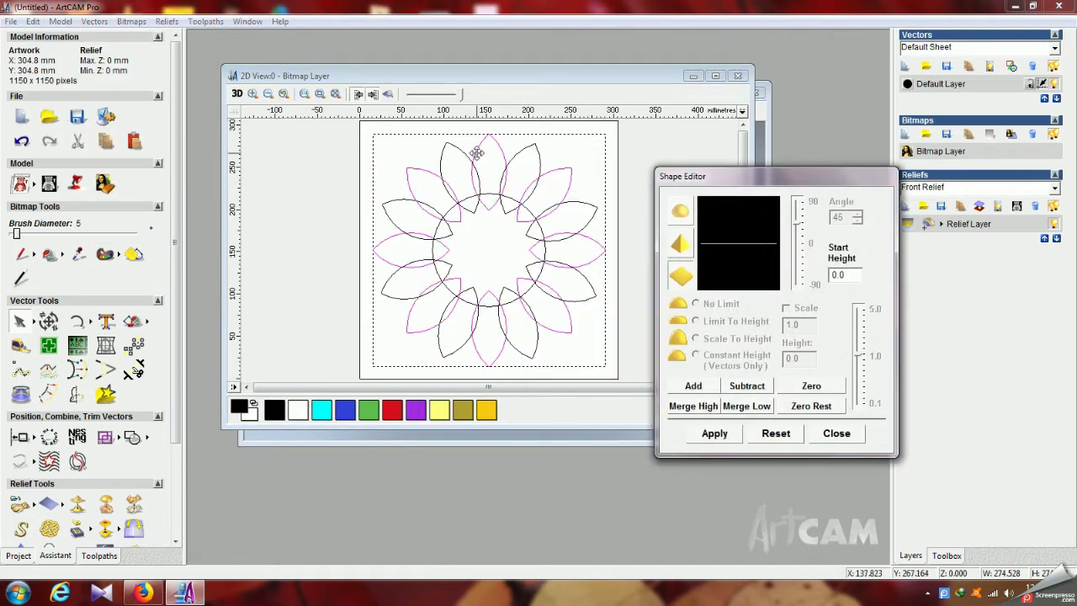
left_click(476, 153)
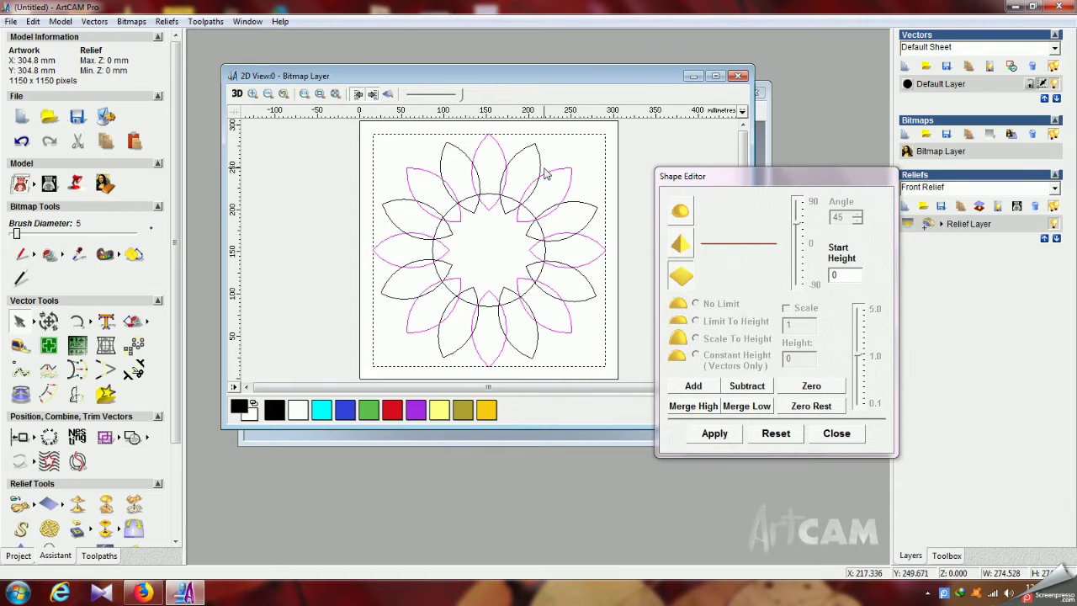
left_click(680, 212)
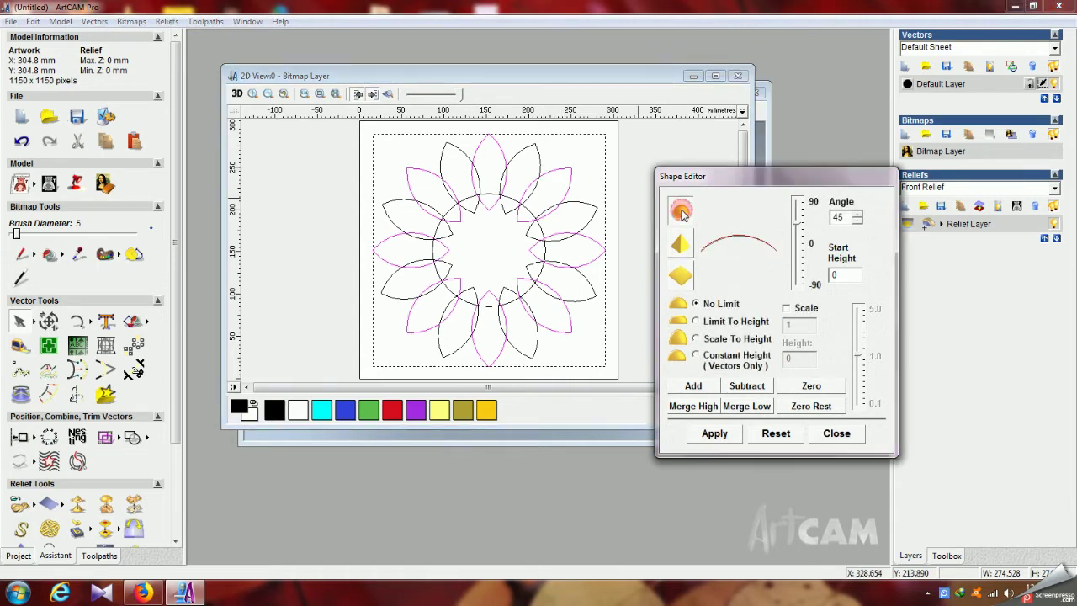
left_click(697, 340)
left_click_drag(797, 358, 773, 358)
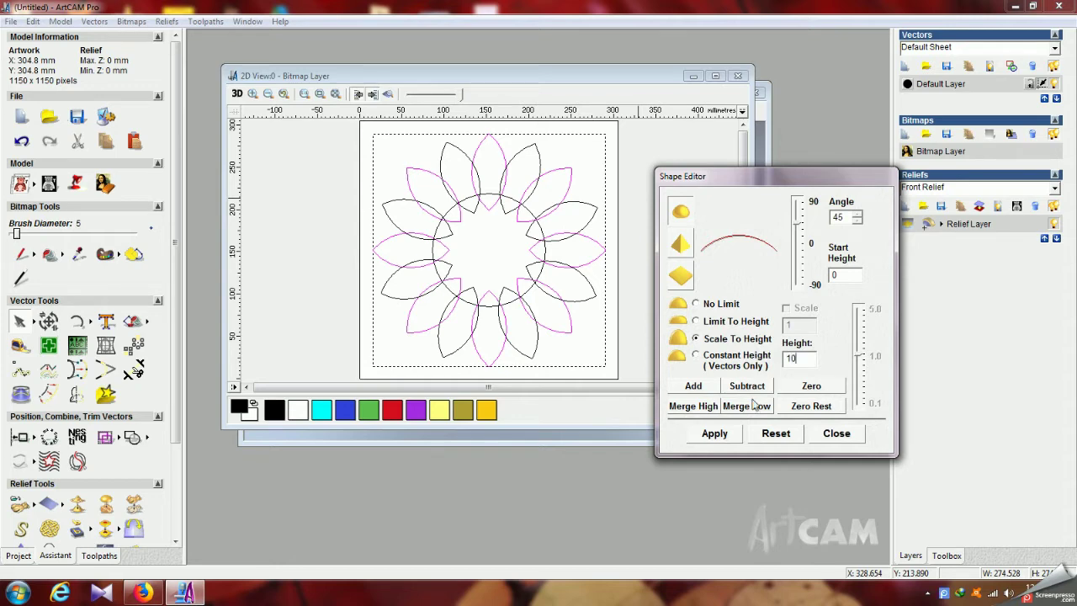
left_click(716, 435)
left_click(706, 387)
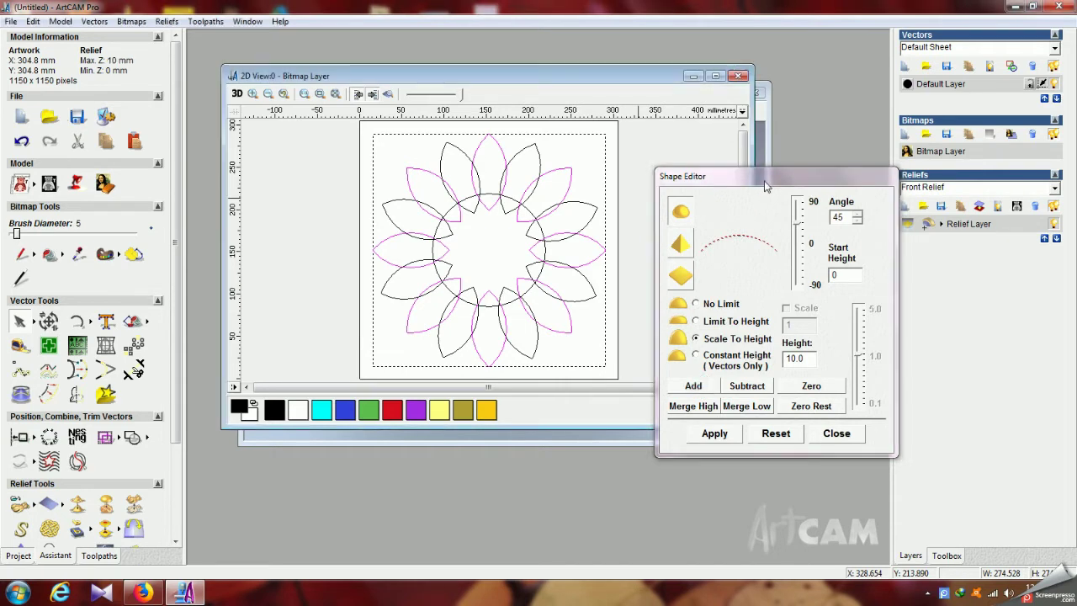
Move the Shape Editor aside and tile the 2D and 3D views vertically to show the petal relief in 3D
left_click_drag(723, 176, 911, 280)
left_click(247, 21)
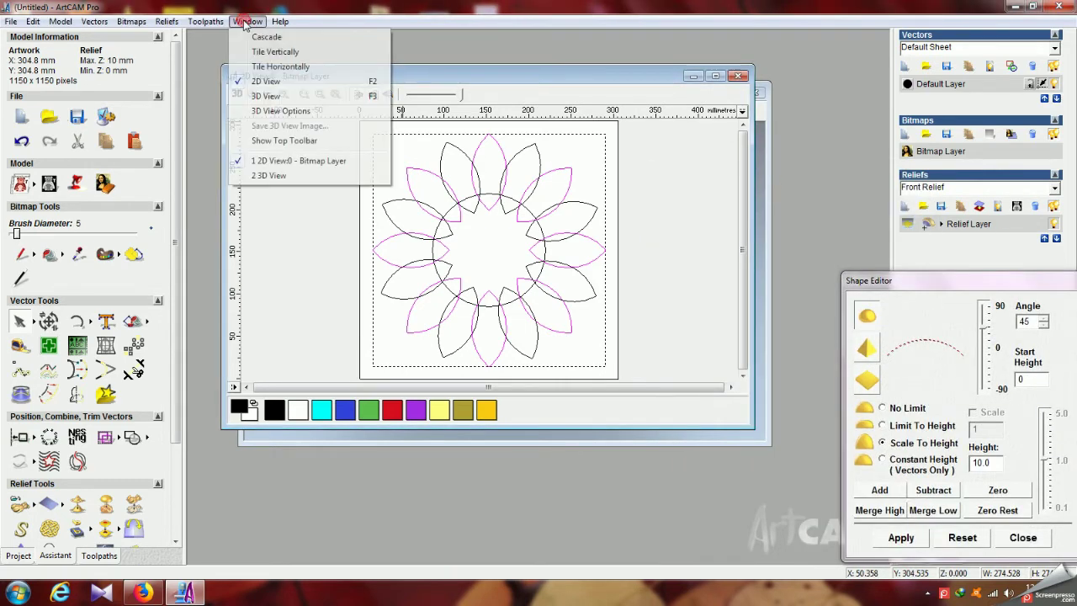
left_click(275, 51)
left_click_drag(748, 265, 733, 312)
scroll(733, 337, "up", 5)
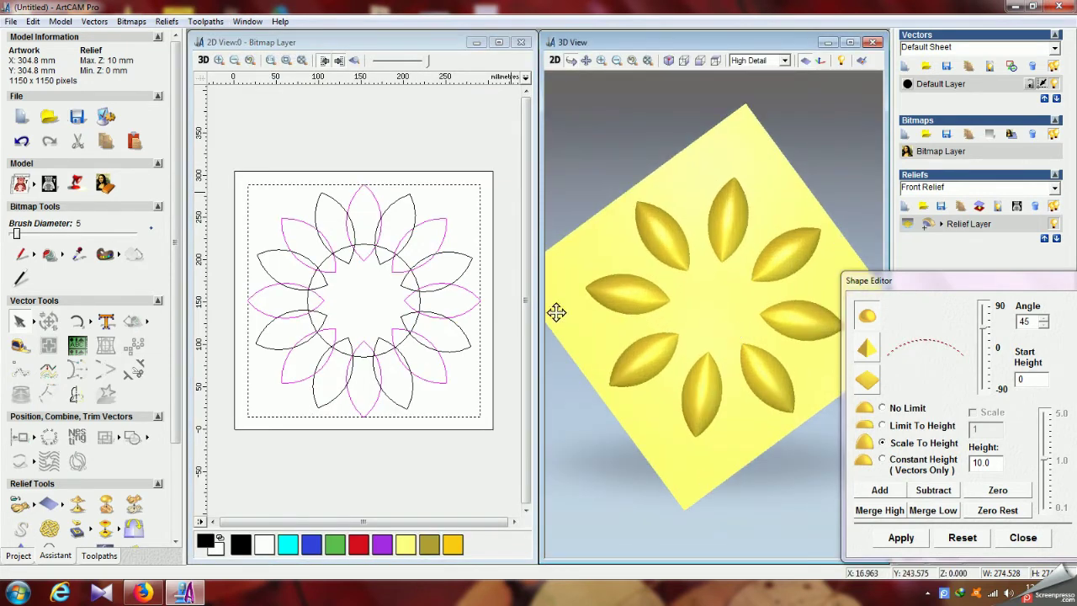
Clear the selection, show the relief preview in the 2D view, and select the eight remaining flat petals
left_click(309, 149)
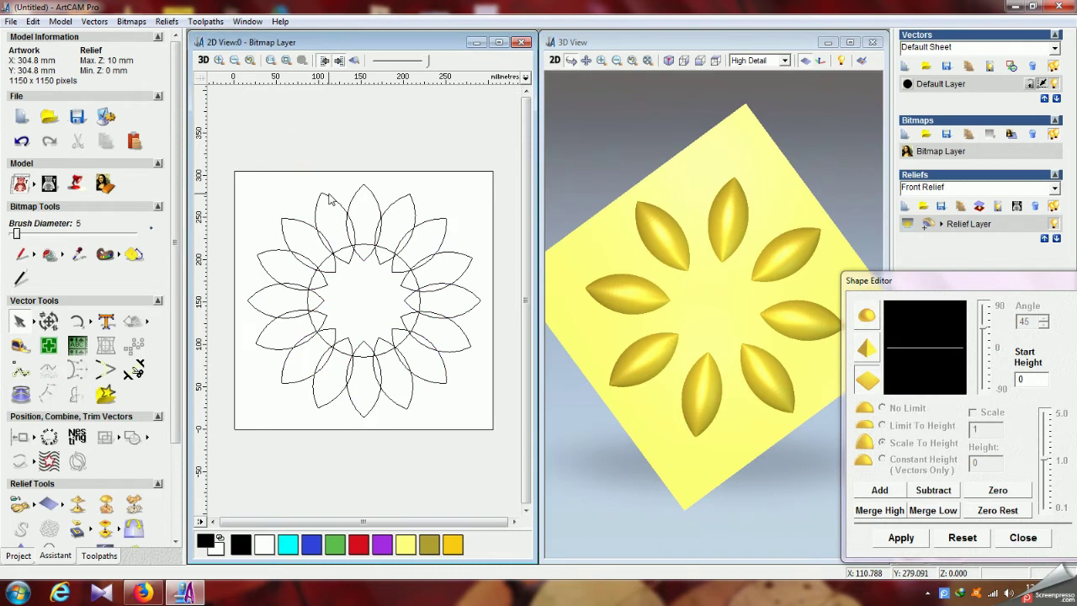
left_click(329, 198)
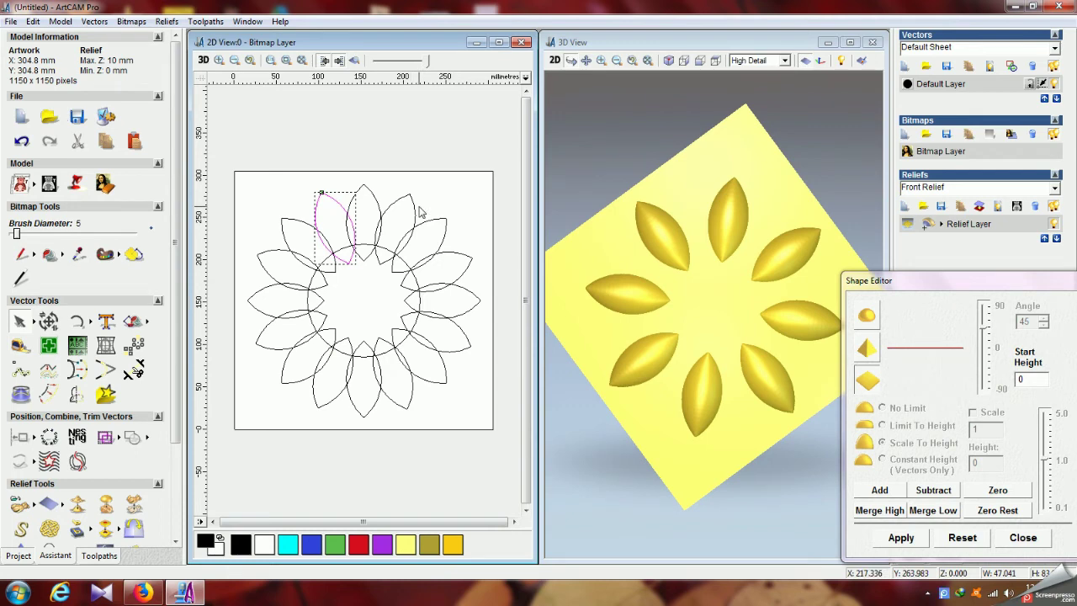
left_click(355, 61)
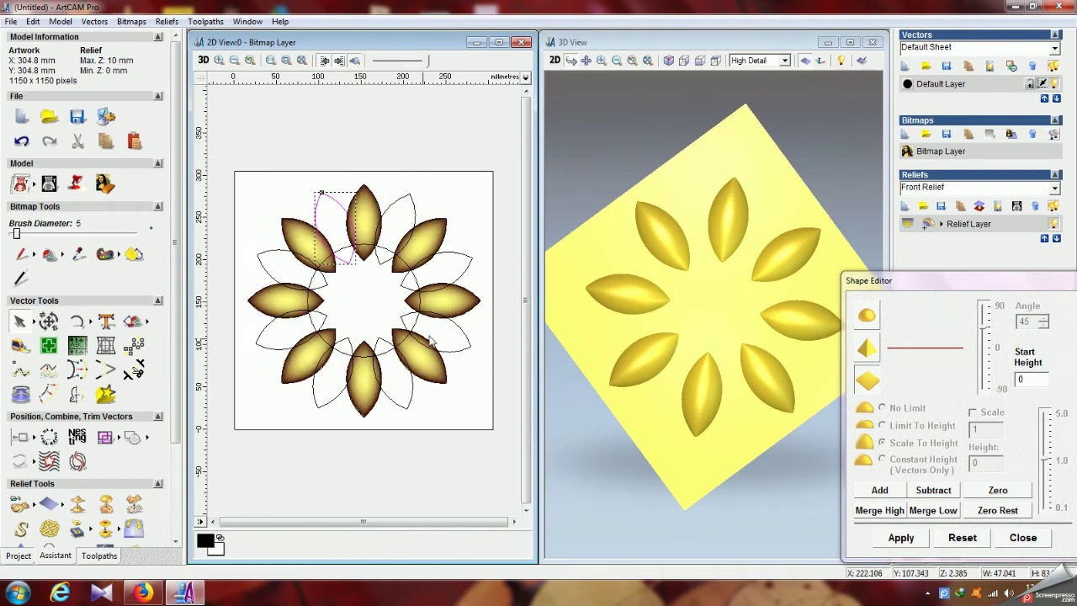
left_click(395, 208, "shift")
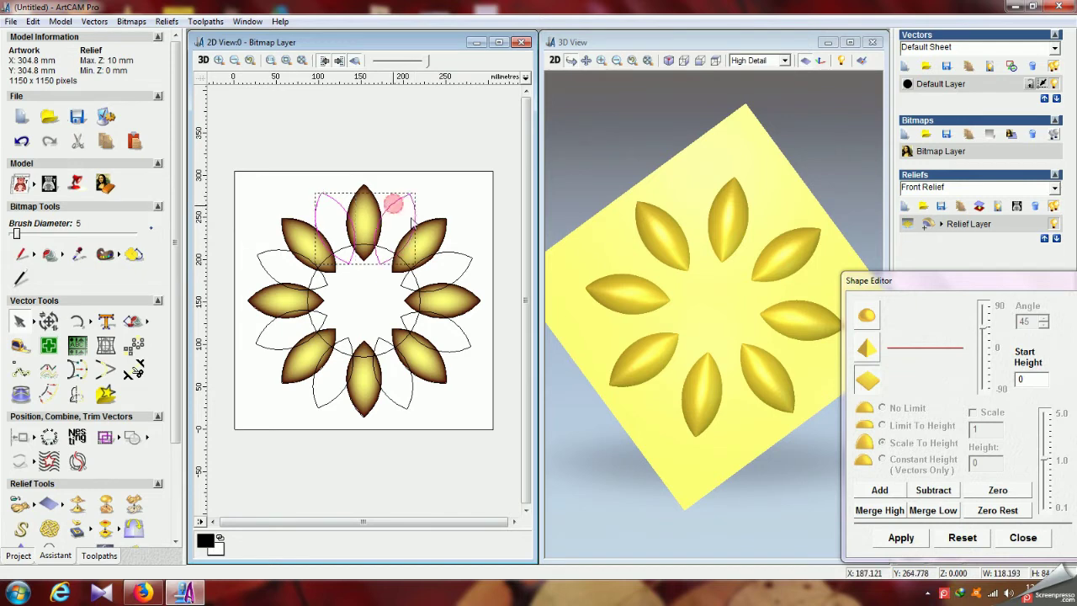
left_click(453, 259, "shift")
left_click(464, 338, "shift")
left_click(410, 390, "shift")
left_click(333, 404, "shift")
left_click(271, 352, "shift")
left_click(268, 267, "shift")
On a new relief layer, add a round dome to the selected petals, scaled to 5 mm height, and set the layer's combine mode to Merge High
left_click_drag(890, 288, 569, 248)
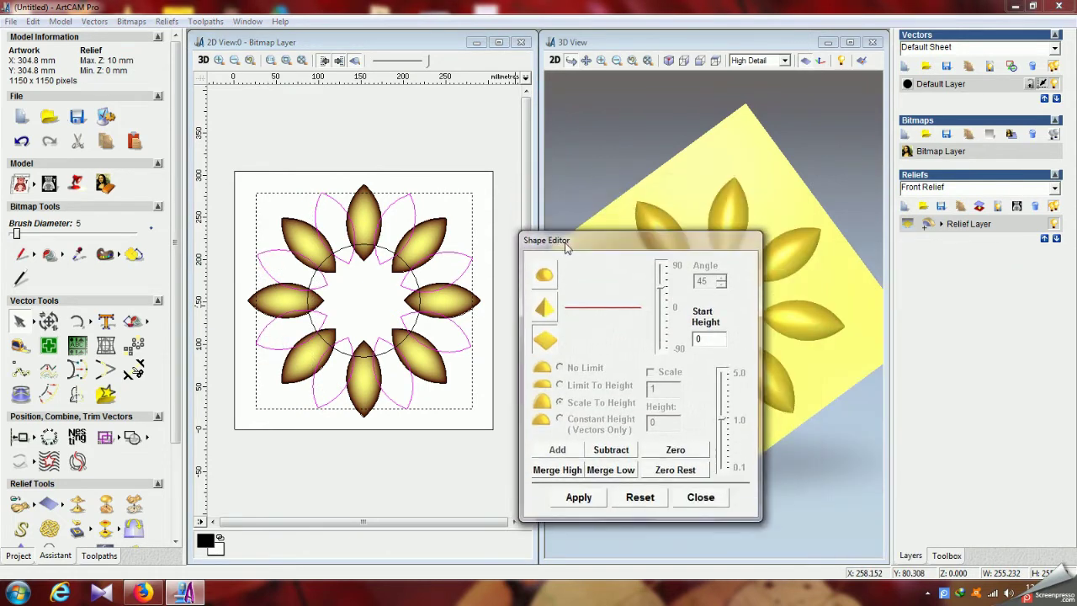
left_click(906, 206)
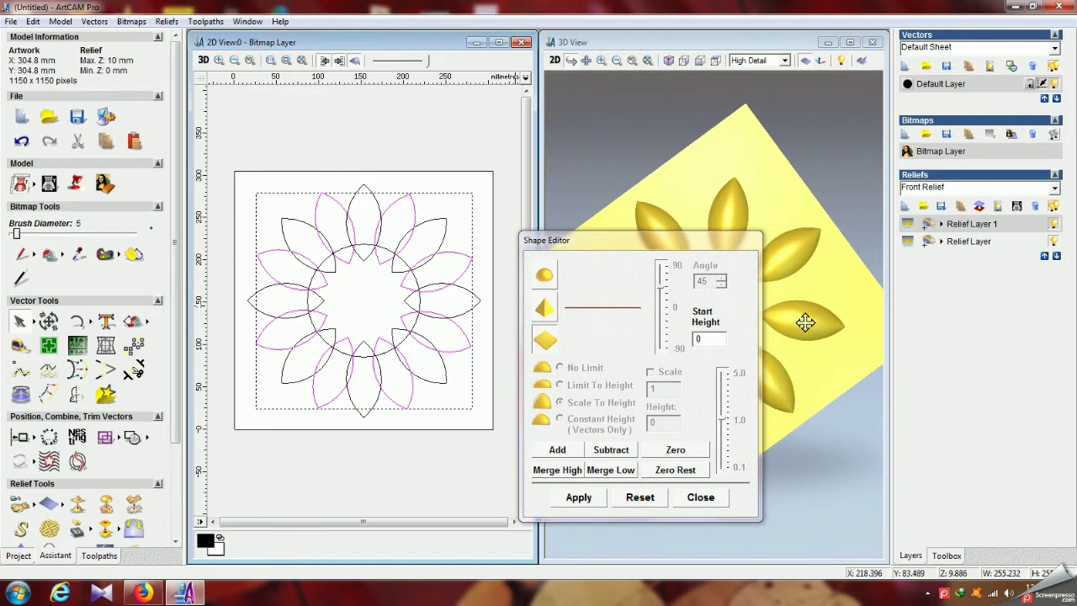
left_click_drag(637, 247, 612, 163)
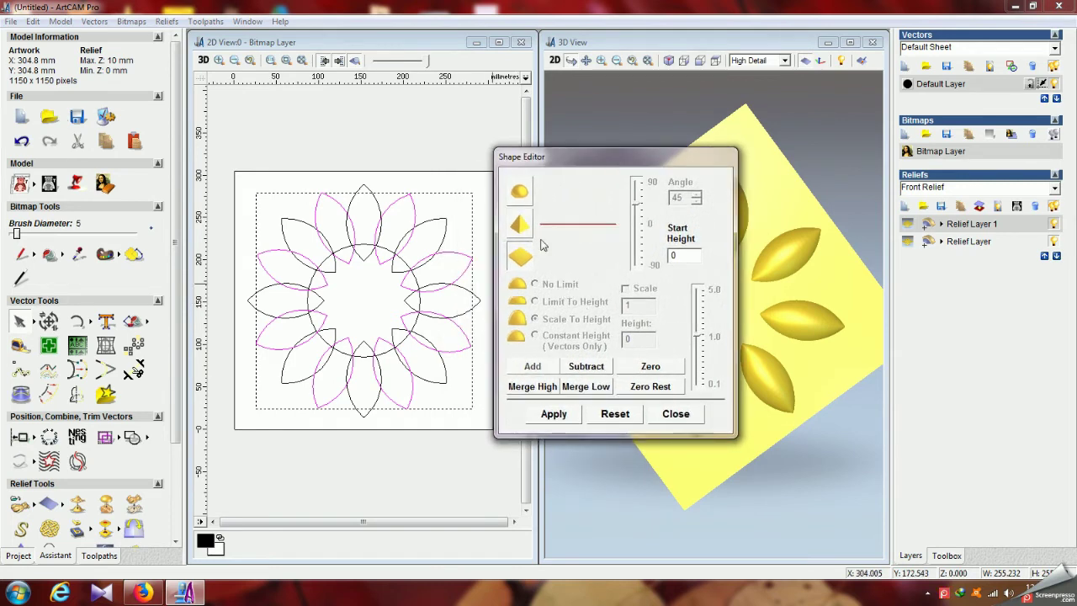
left_click(519, 192)
left_click(535, 320)
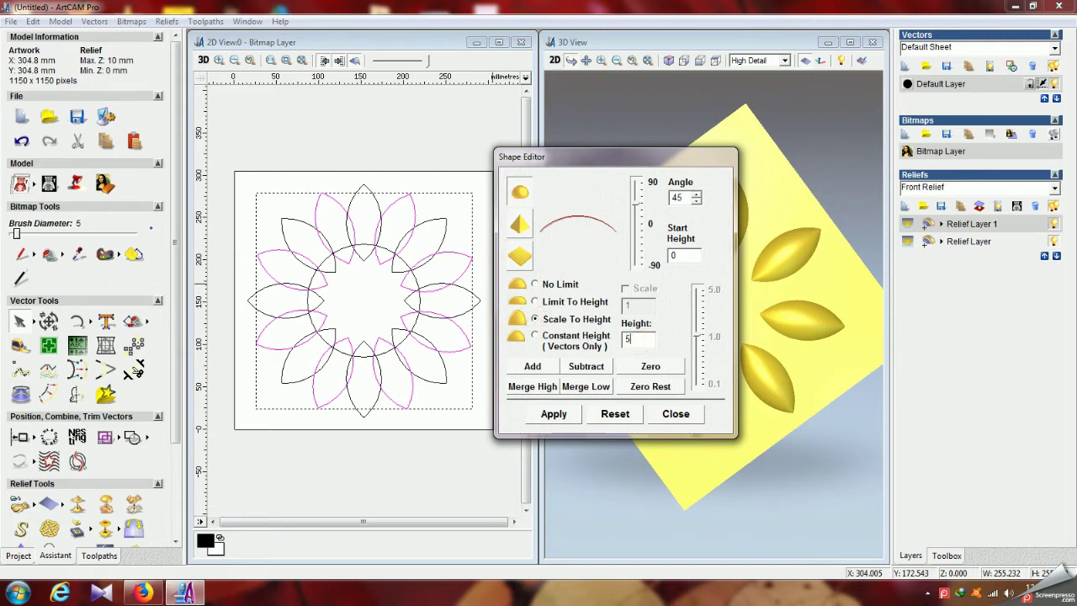
left_click(554, 416)
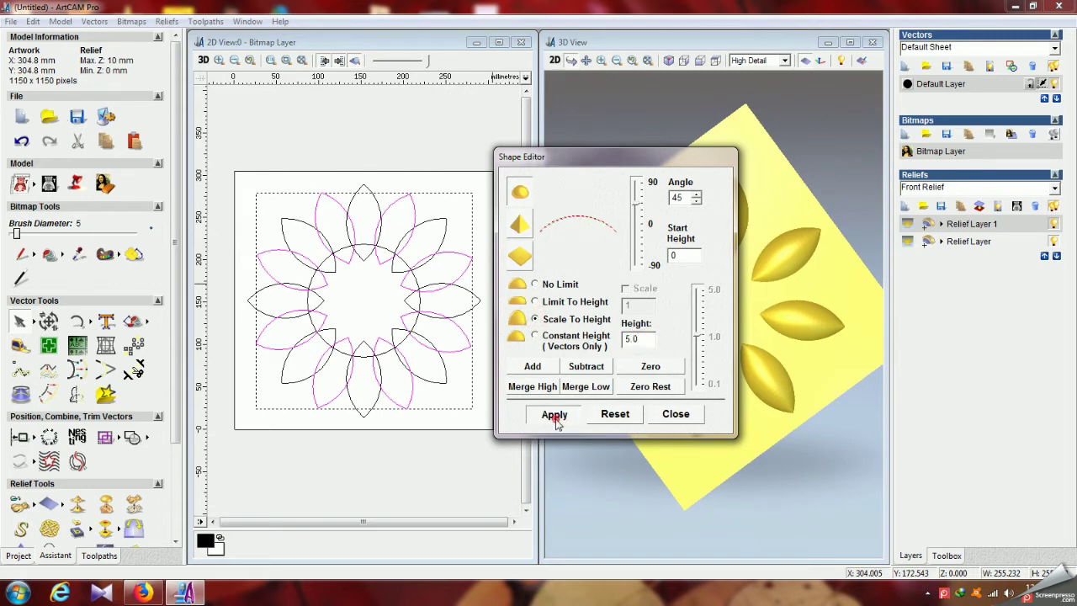
left_click(534, 366)
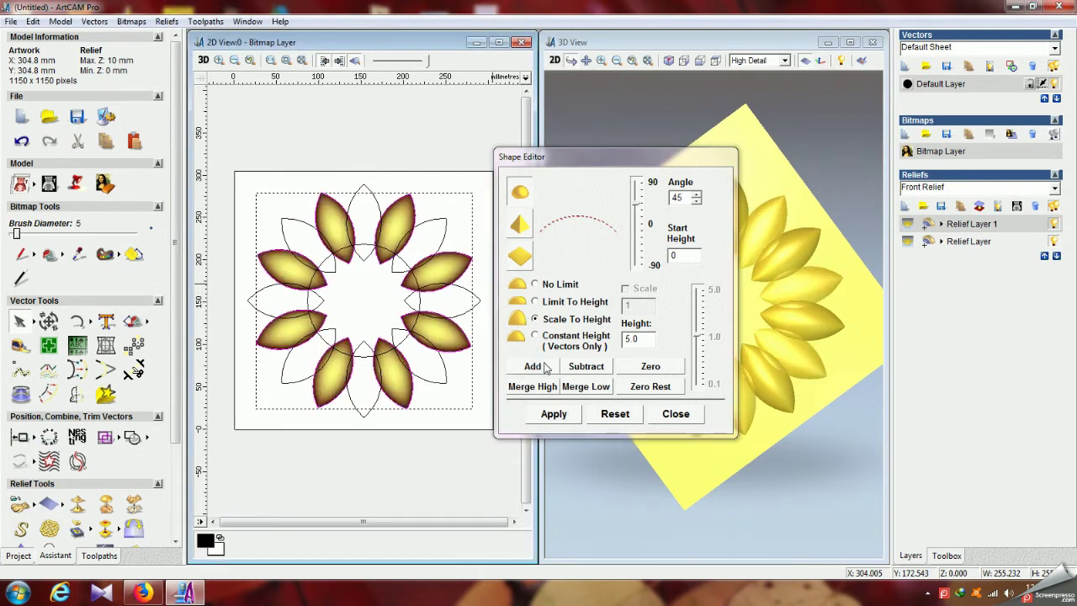
left_click(691, 415)
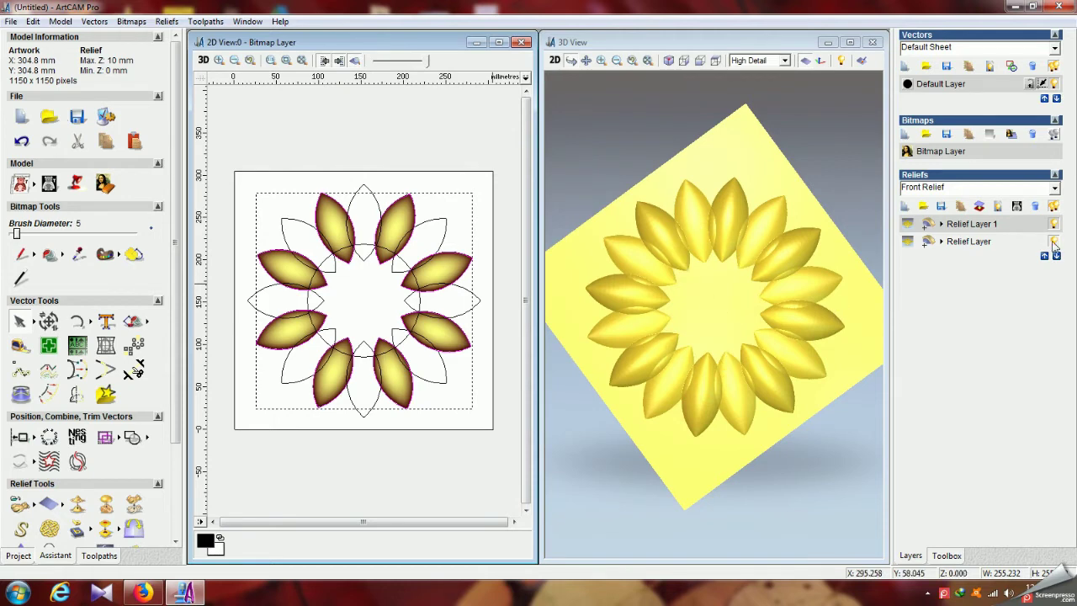
left_click(928, 223)
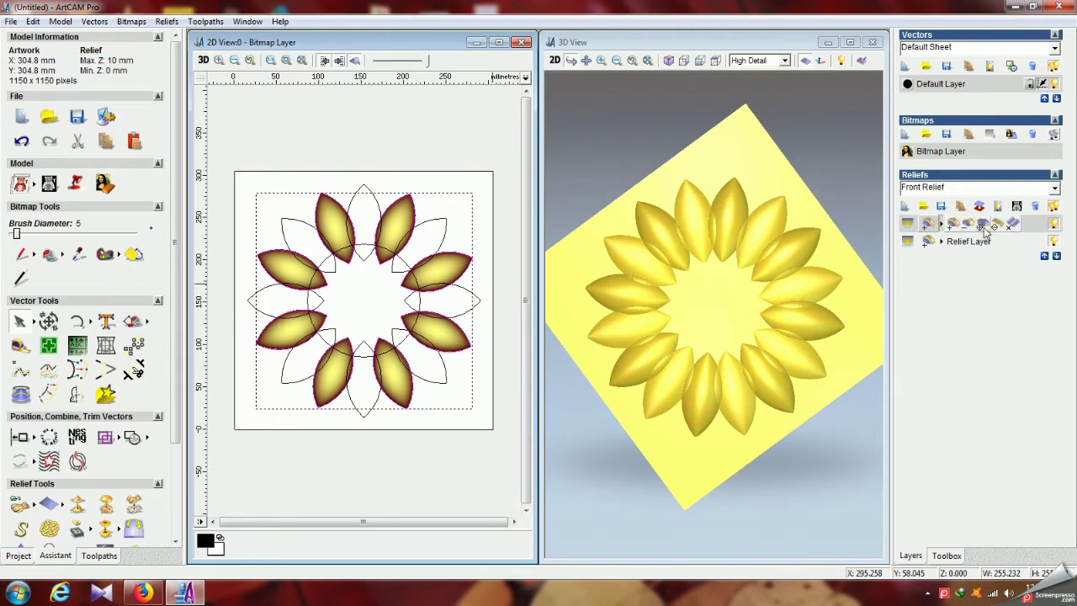
left_click(984, 225)
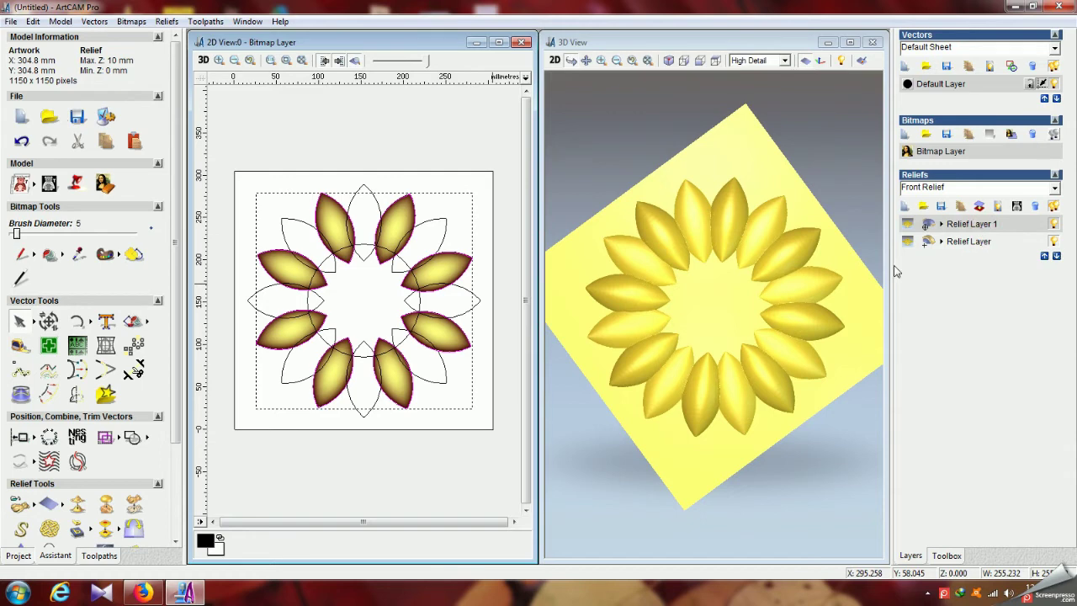
On another new relief layer, add a round dome to the central circle, using Limit To Height with a height of 12 mm
left_click(404, 264)
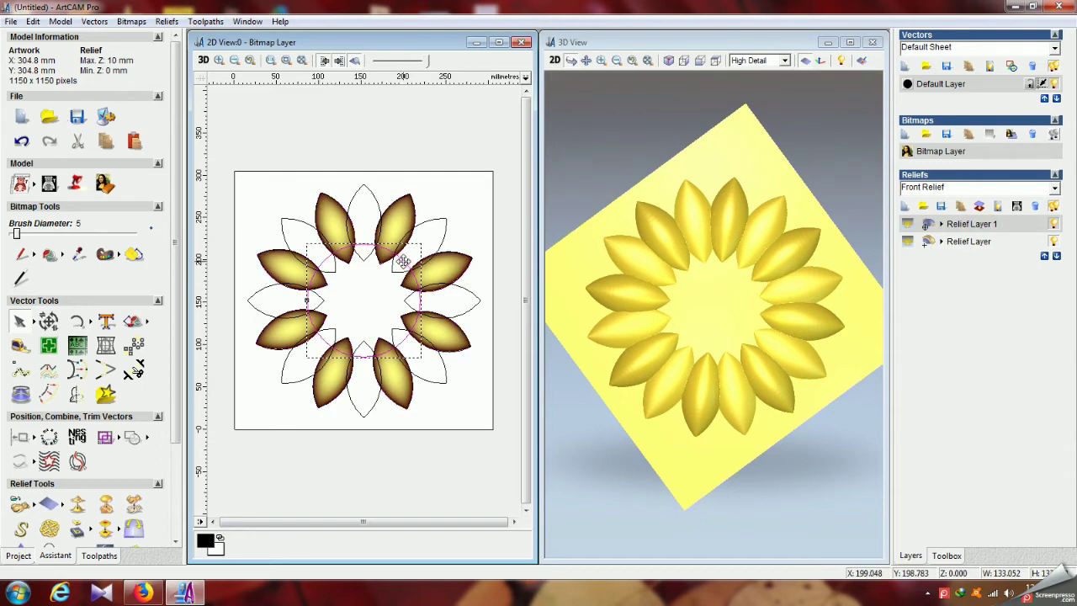
left_click(907, 206)
left_click(60, 21)
left_click(86, 37)
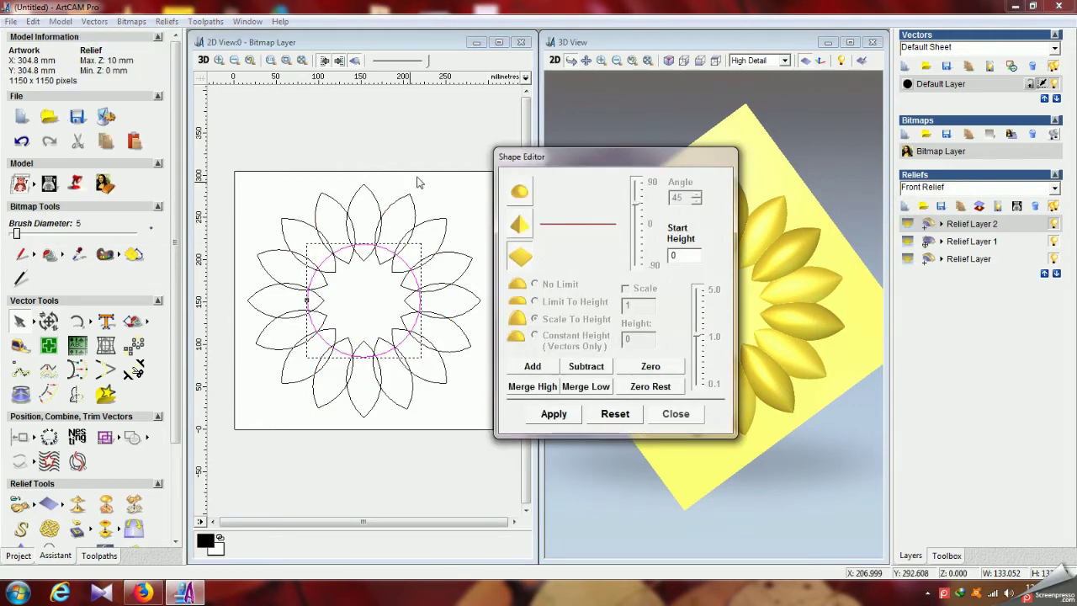
left_click(525, 195)
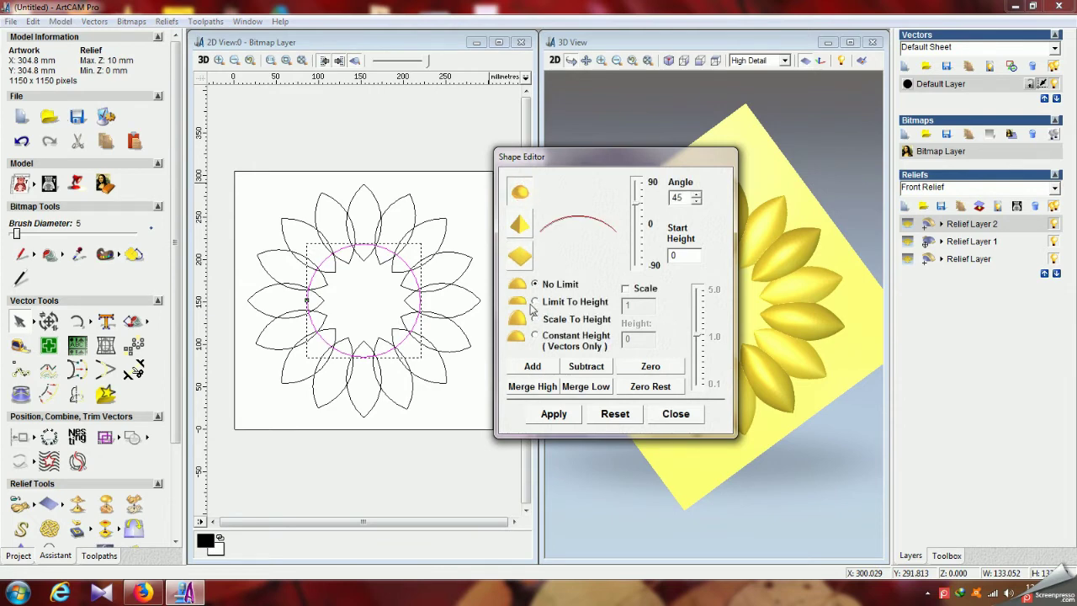
left_click(536, 303)
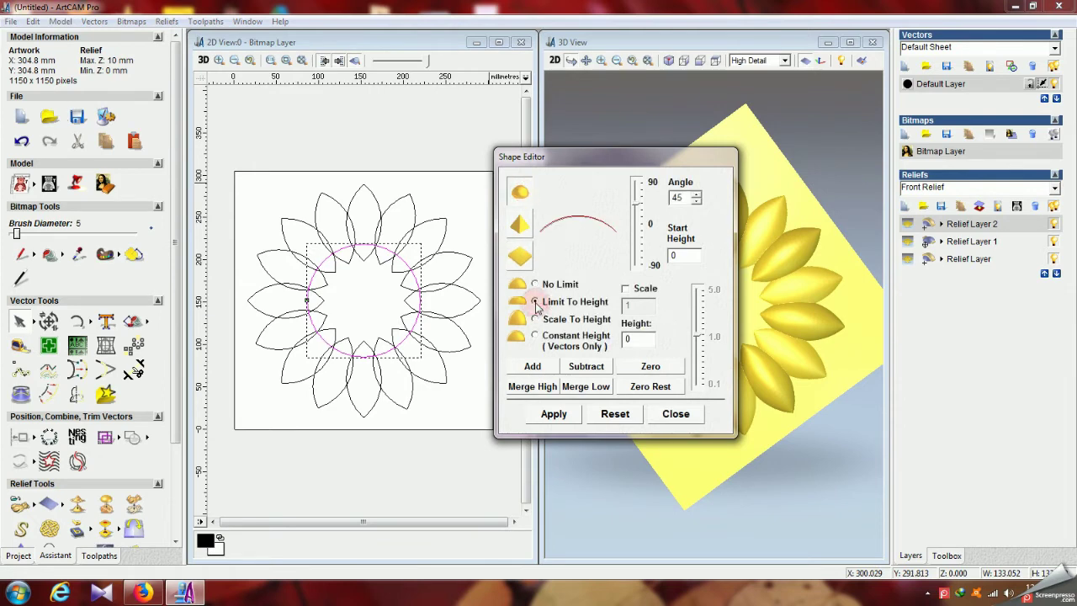
double_click(636, 340)
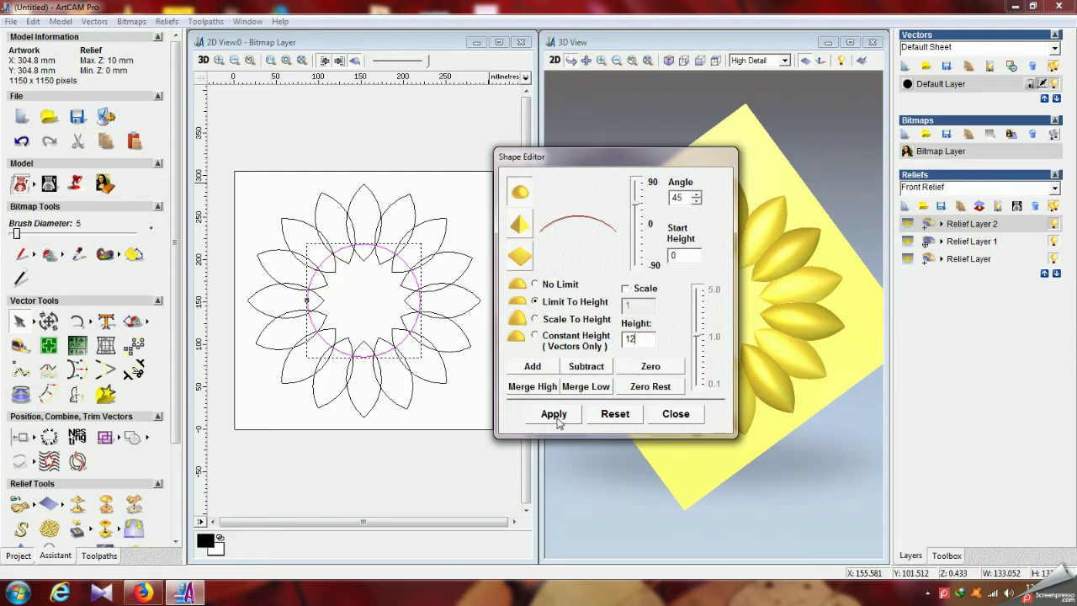
left_click(530, 367)
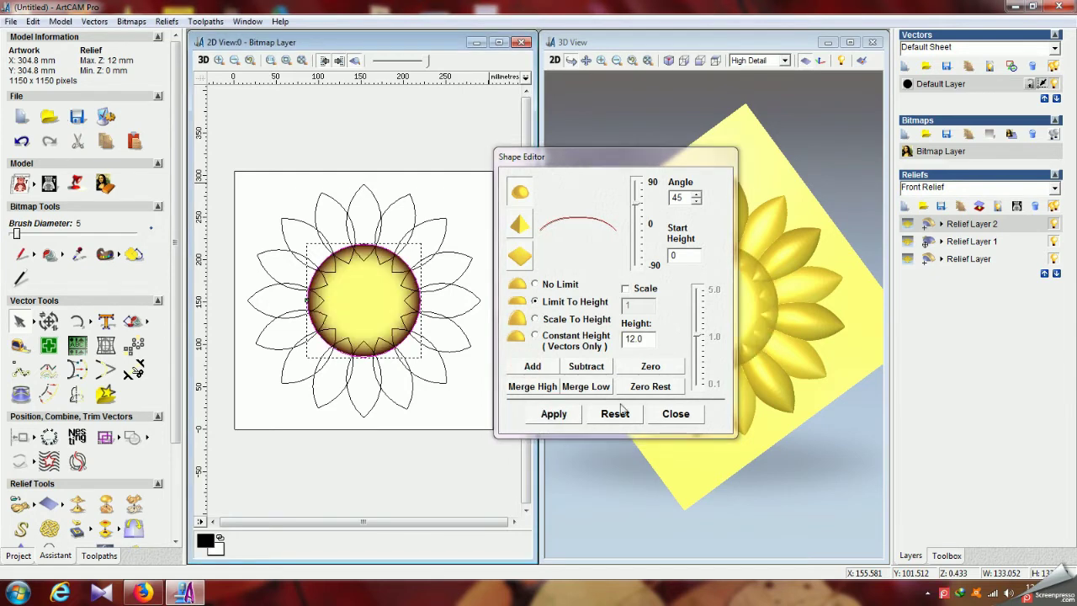
left_click(676, 415)
Set the combine mode of the central circle's relief layer to Merge High and inspect the flower in 3D
left_click(929, 224)
left_click(985, 226)
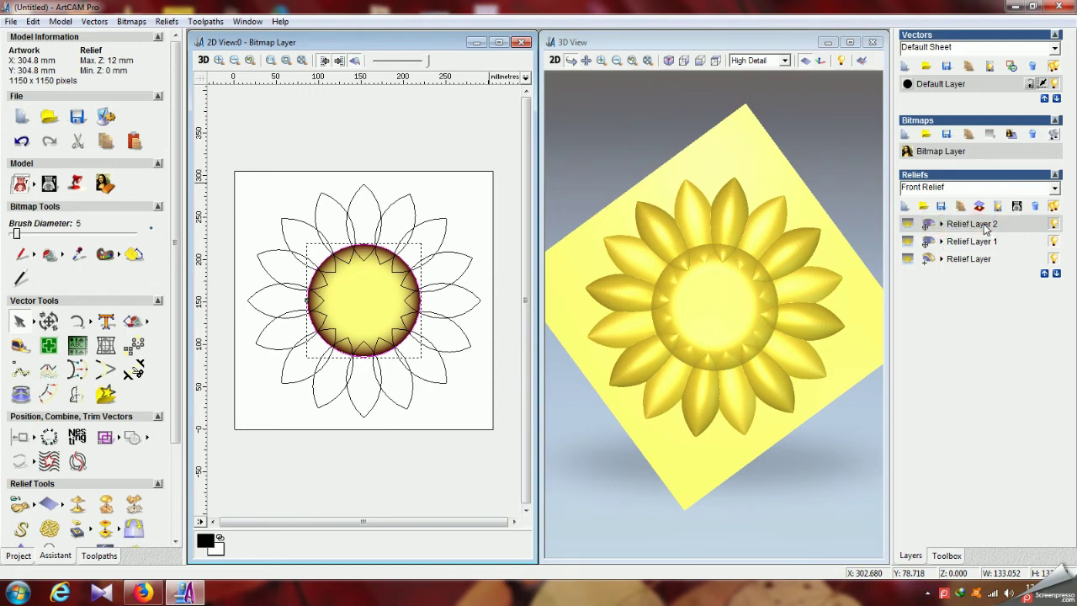
left_click_drag(733, 308, 700, 309)
left_click_drag(737, 263, 718, 300)
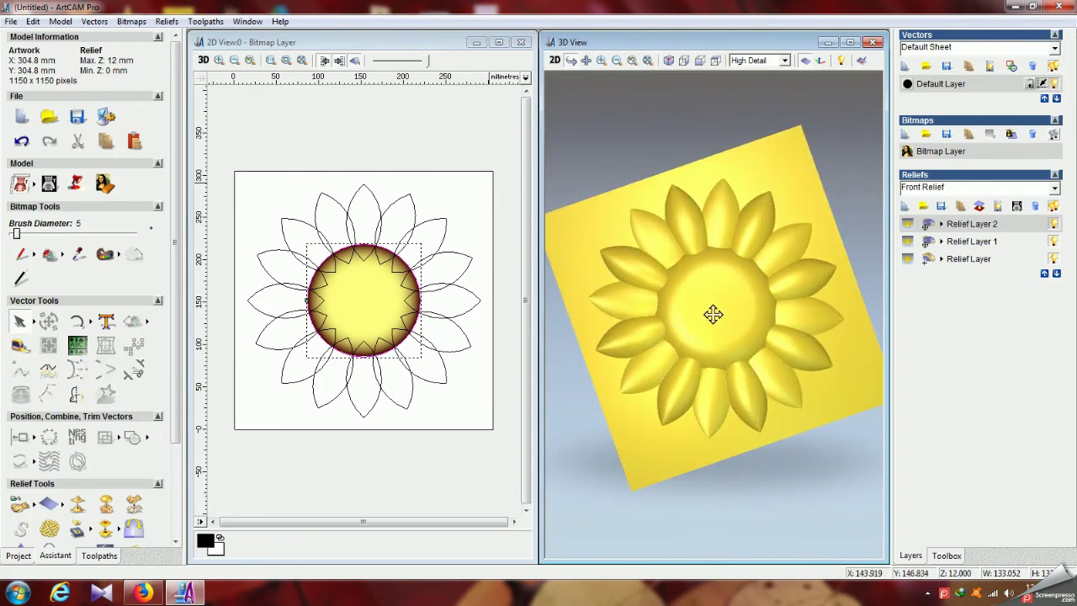
Add an Ellipse texture relief with a Z Height of 0.5 to the central circle, limited to the selected vector
mouse_move(713, 314)
left_mouse_down()
mouse_move(661, 337)
mouse_move(750, 306)
mouse_move(721, 293)
mouse_move(702, 303)
mouse_move(731, 308)
left_mouse_up()
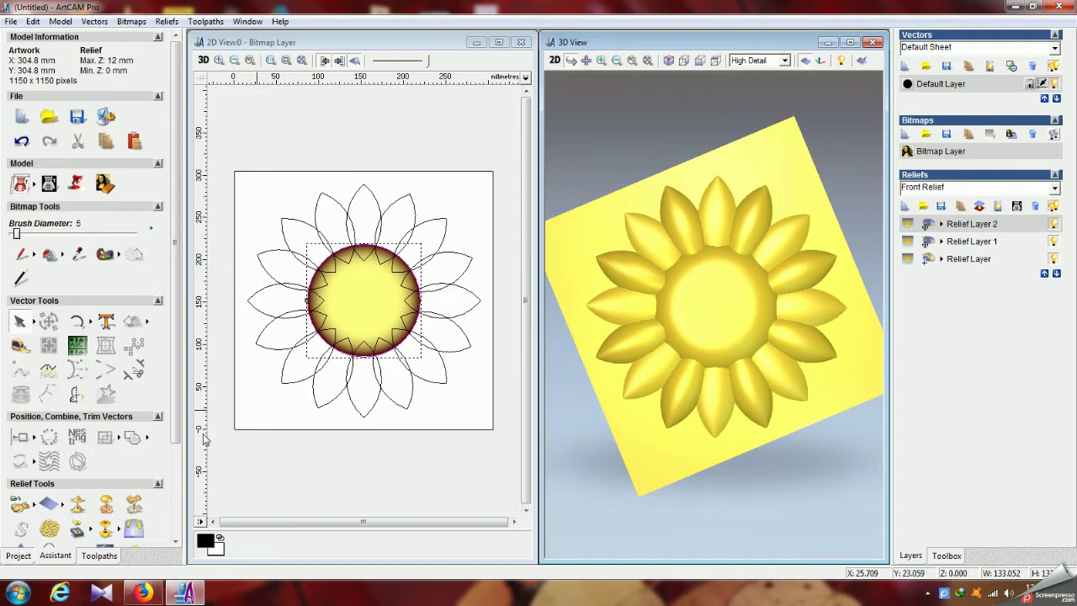
scroll(172, 429, "down", 3)
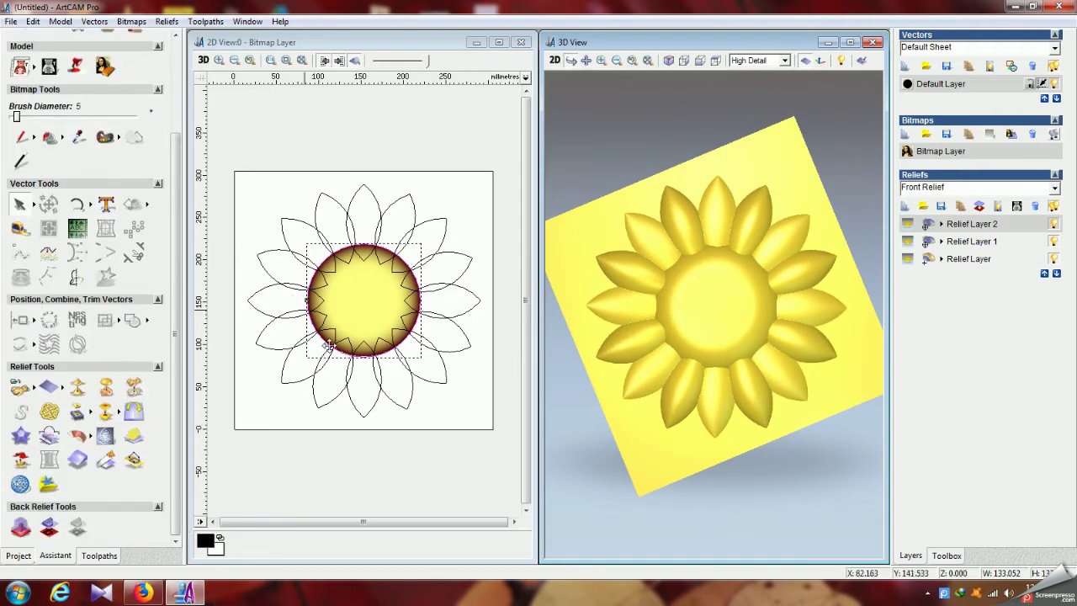
left_click(106, 389)
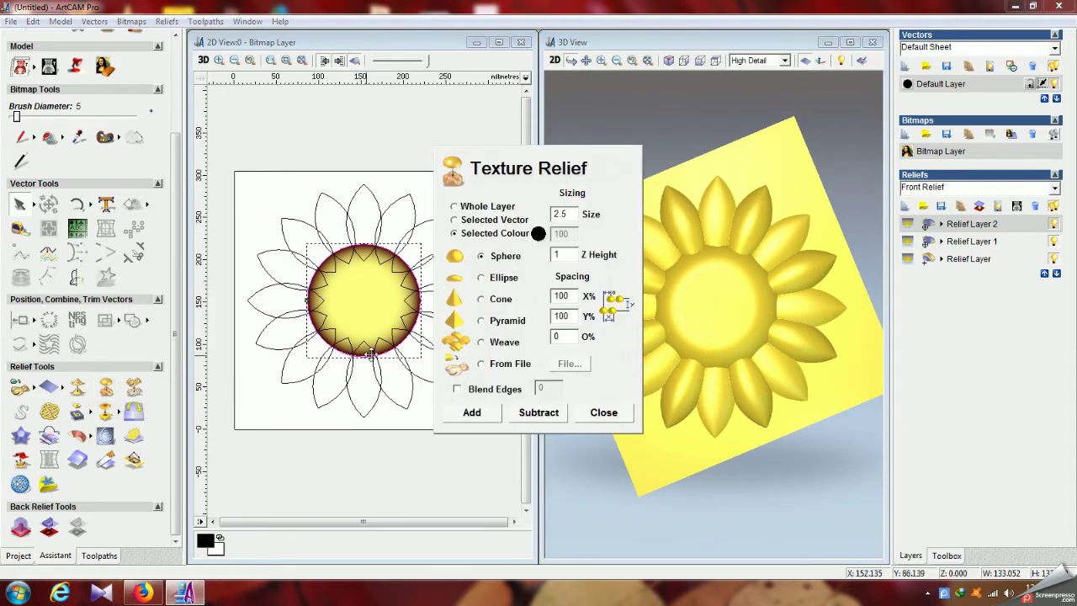
left_click(481, 279)
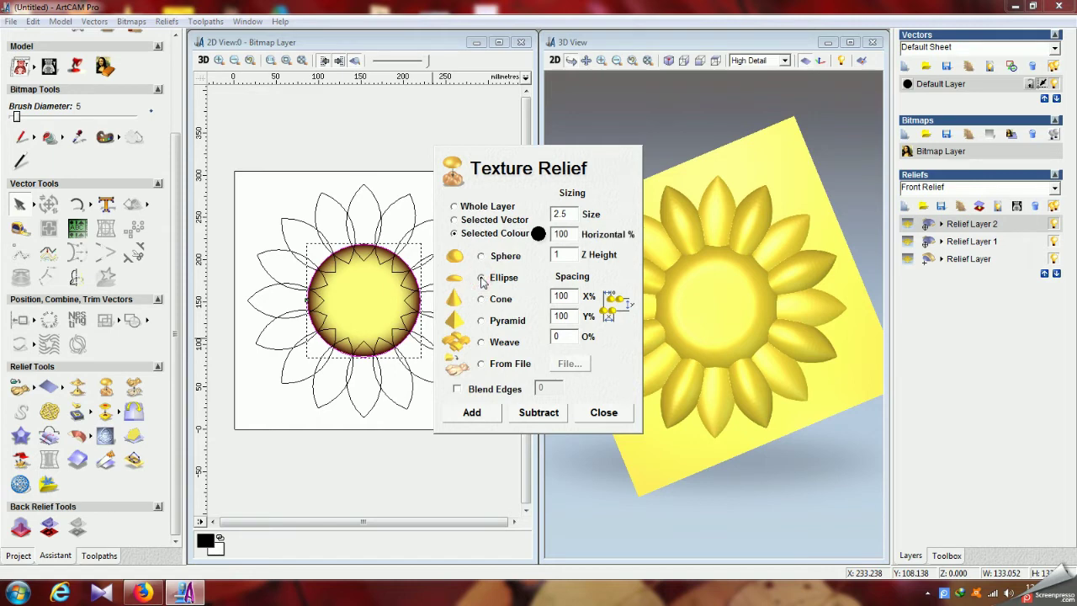
left_click_drag(564, 254, 543, 260)
left_click(483, 414)
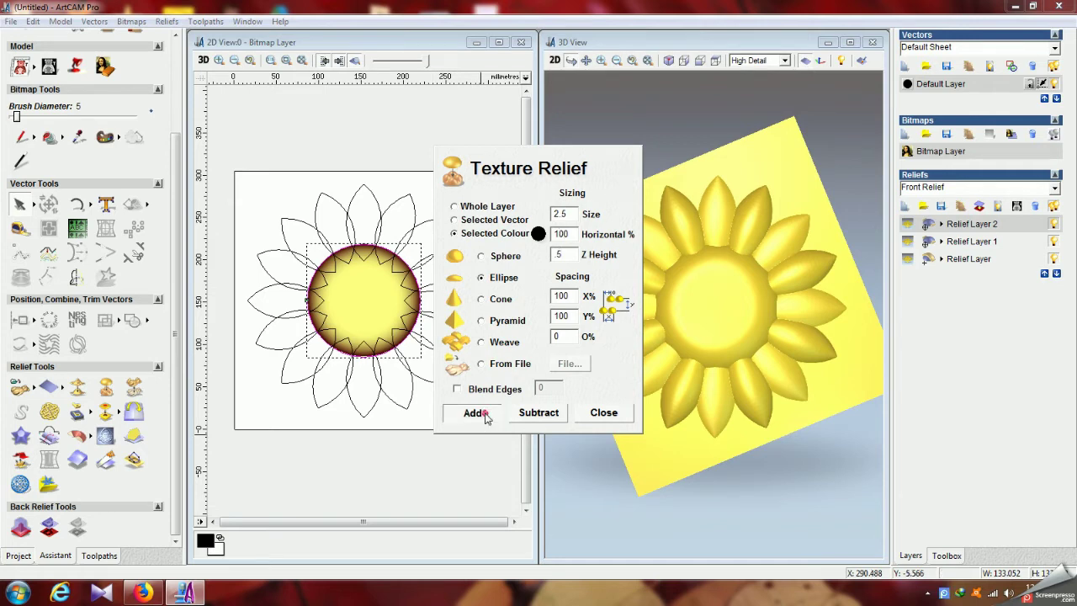
left_click(620, 325)
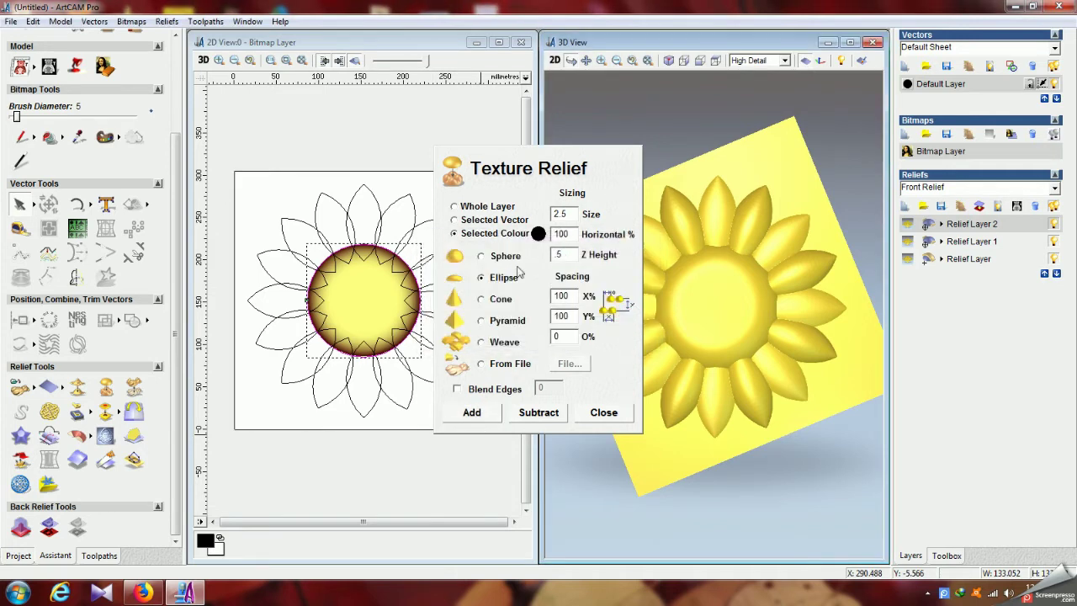
left_click(457, 222)
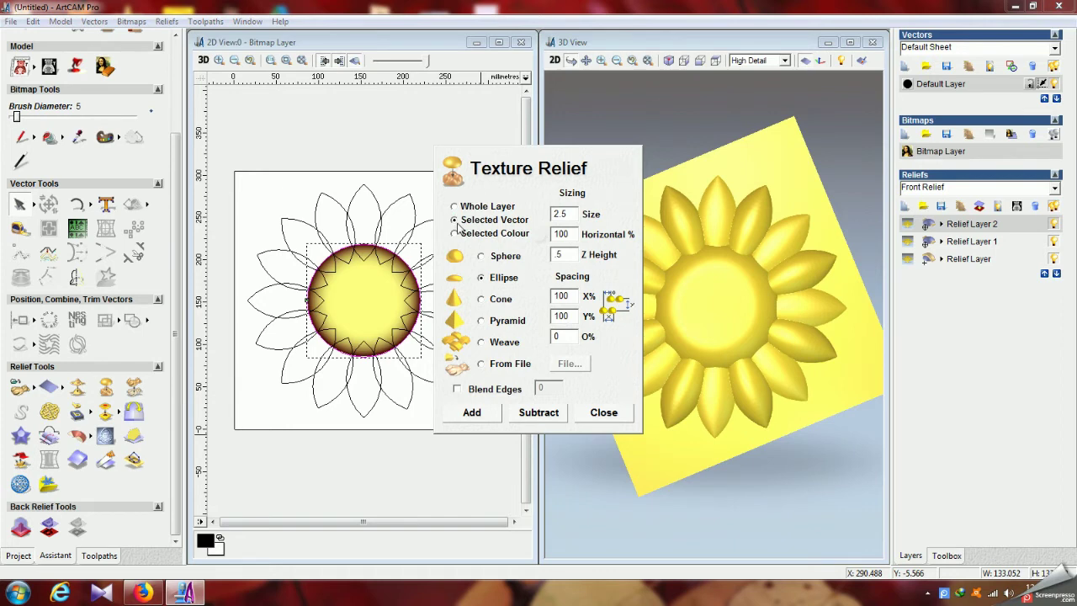
left_click(472, 414)
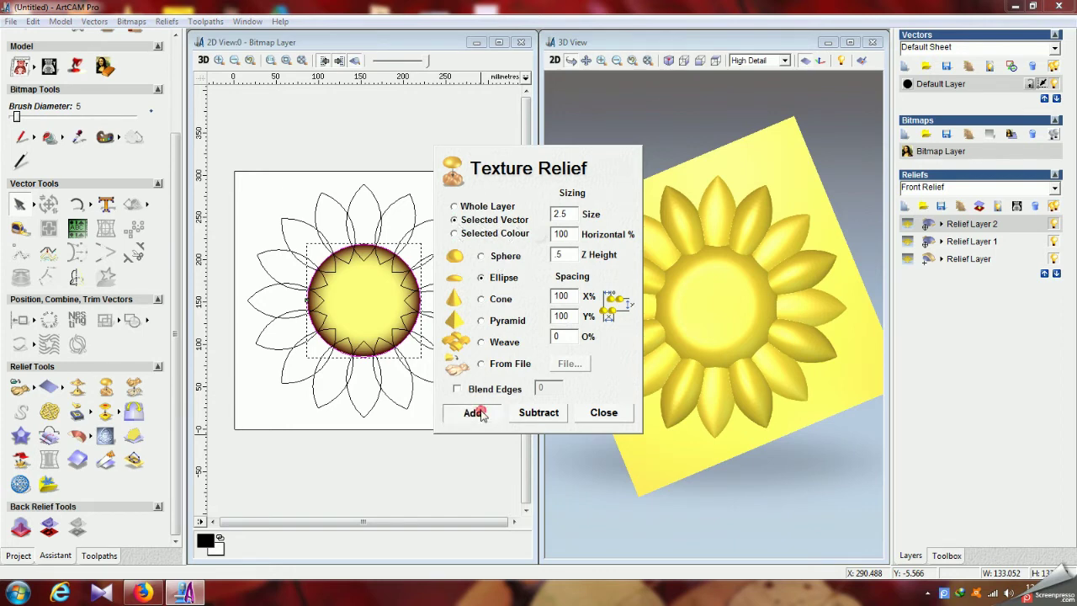
left_click(602, 413)
left_click_drag(717, 351, 687, 322)
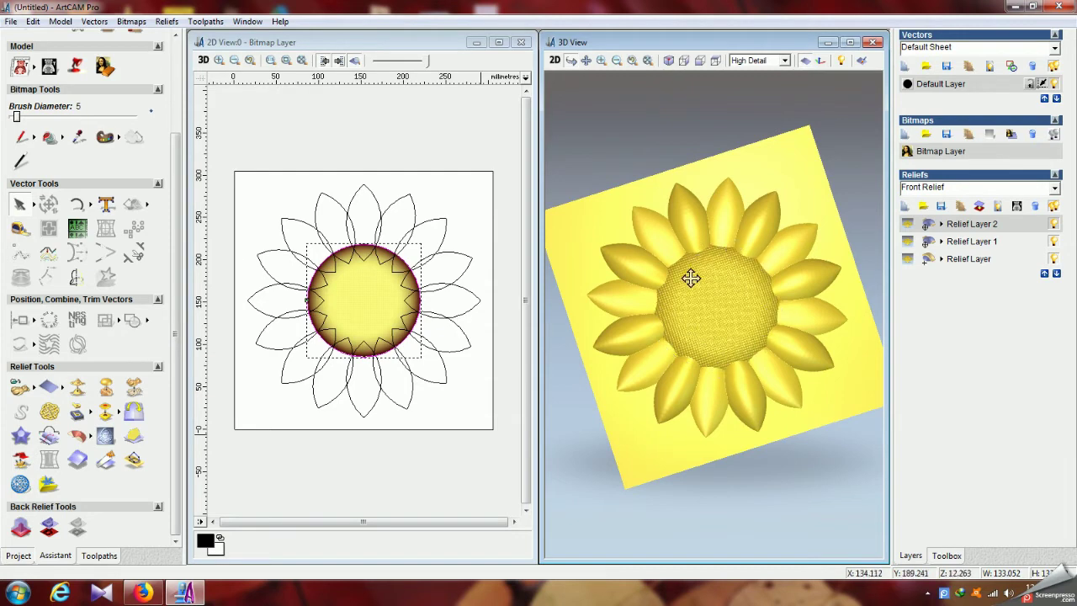
Offset the central circle's relief layer outwards by a distance of 2
left_click(21, 460)
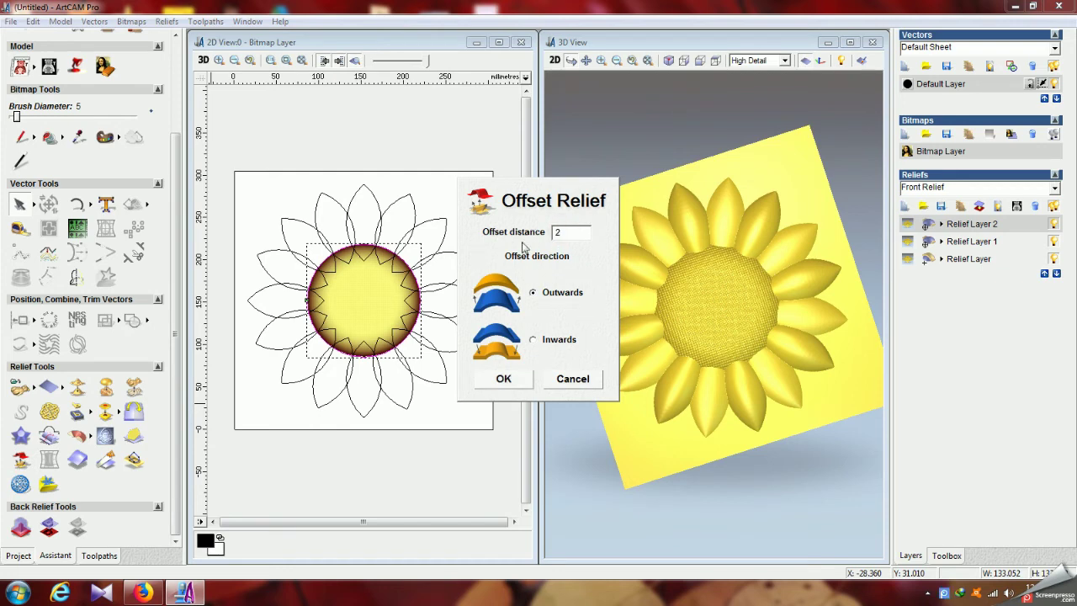
left_click(522, 380)
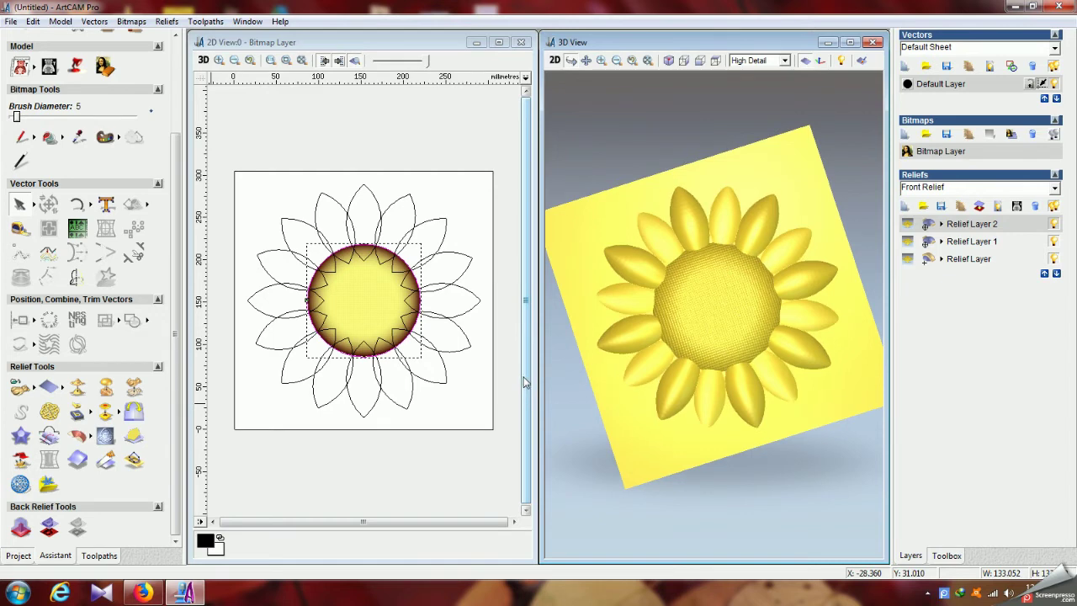
mouse_move(742, 333)
left_mouse_down()
mouse_move(738, 292)
mouse_move(692, 308)
left_mouse_up()
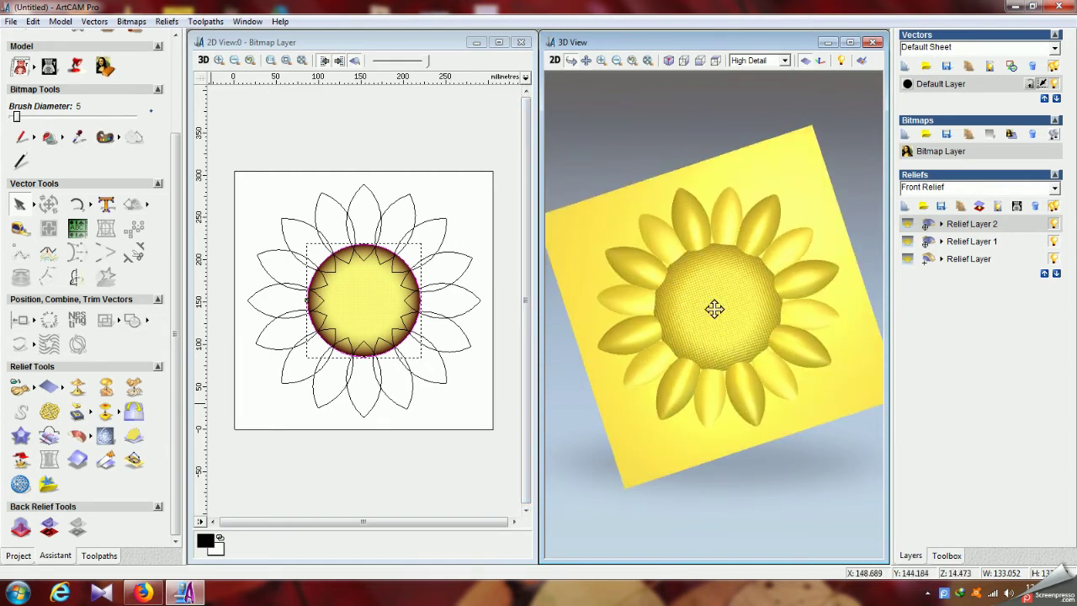
Reselect the central circle and use the Shape Editor's Zero Rest to clear the relief layer outside it
left_click(441, 202)
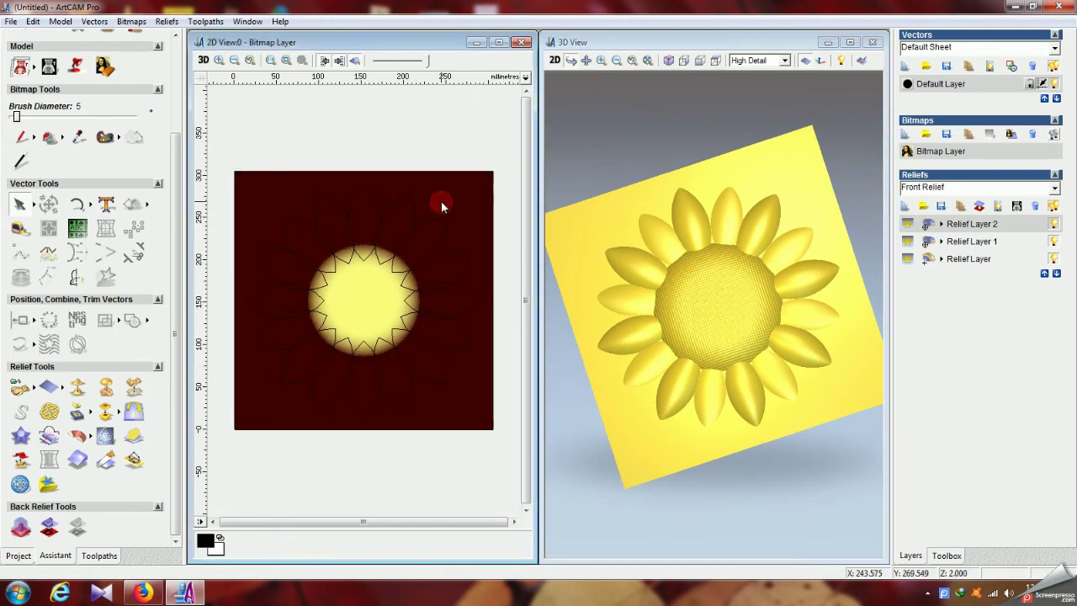
left_click(415, 281)
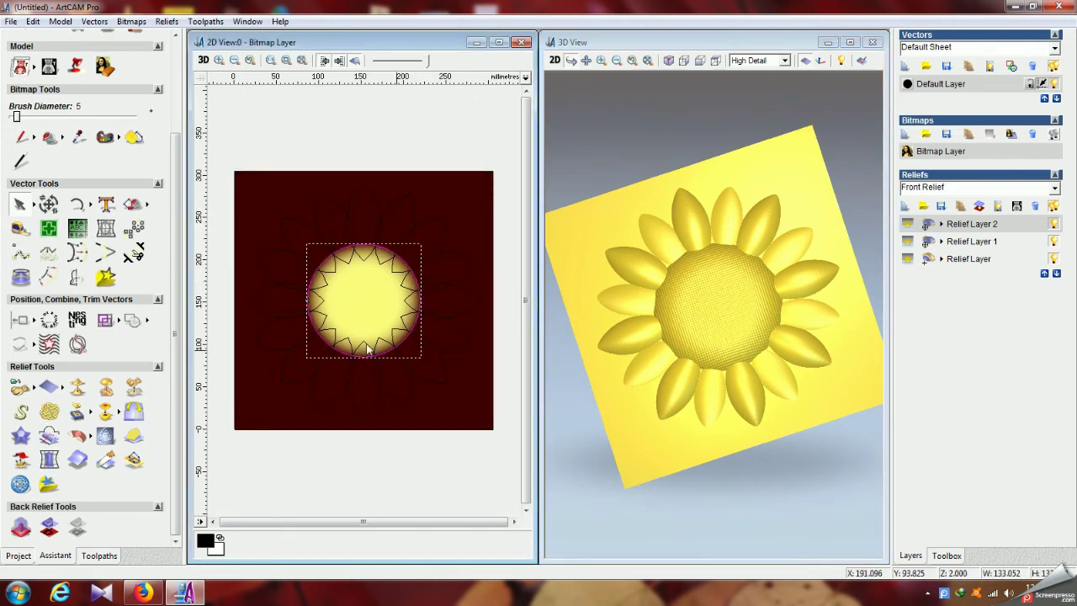
left_click(61, 23)
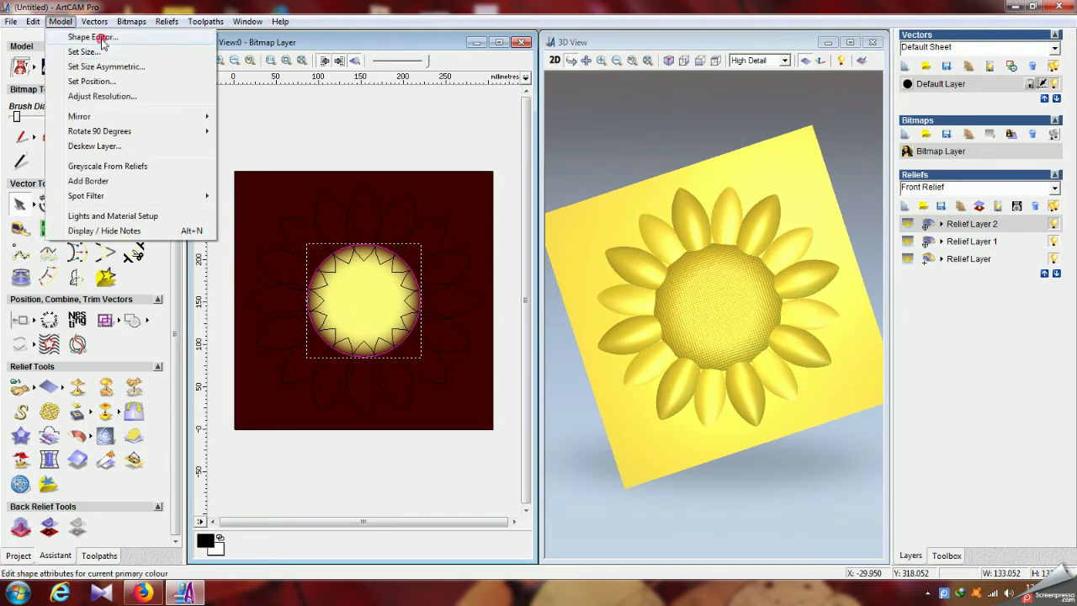
left_click(93, 37)
left_click(639, 388)
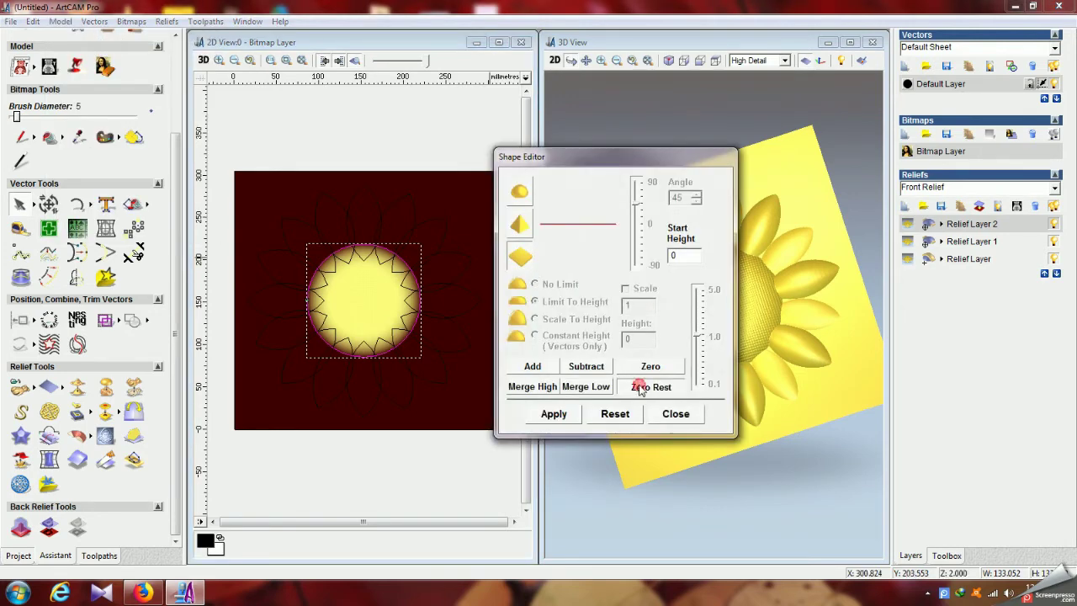
left_click(675, 414)
Hide the flat zero plane around the flower in the 3D view and inspect the flower's shape
left_click_drag(680, 287, 680, 176)
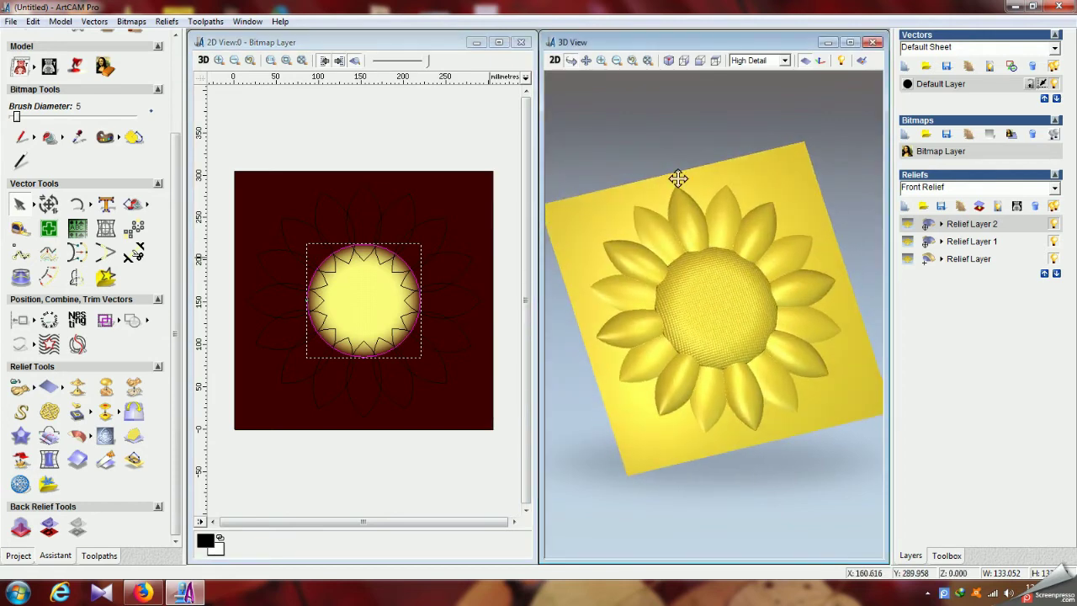
left_click(805, 60)
left_click_drag(688, 378, 672, 340)
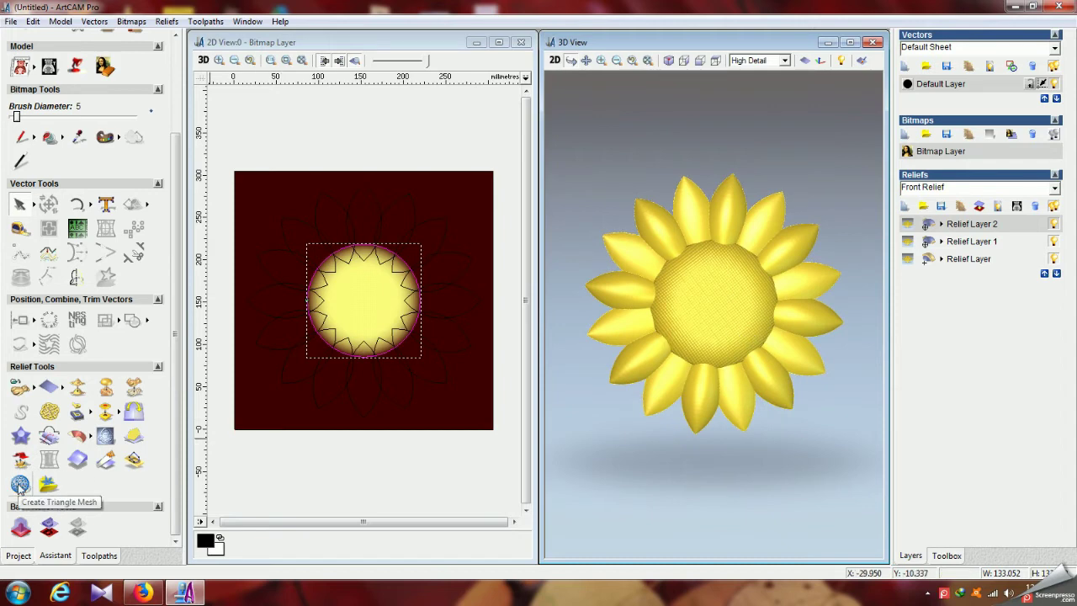
Create an open triangle mesh from the flower relief with a tolerance of 0.01 mm
left_click(19, 486)
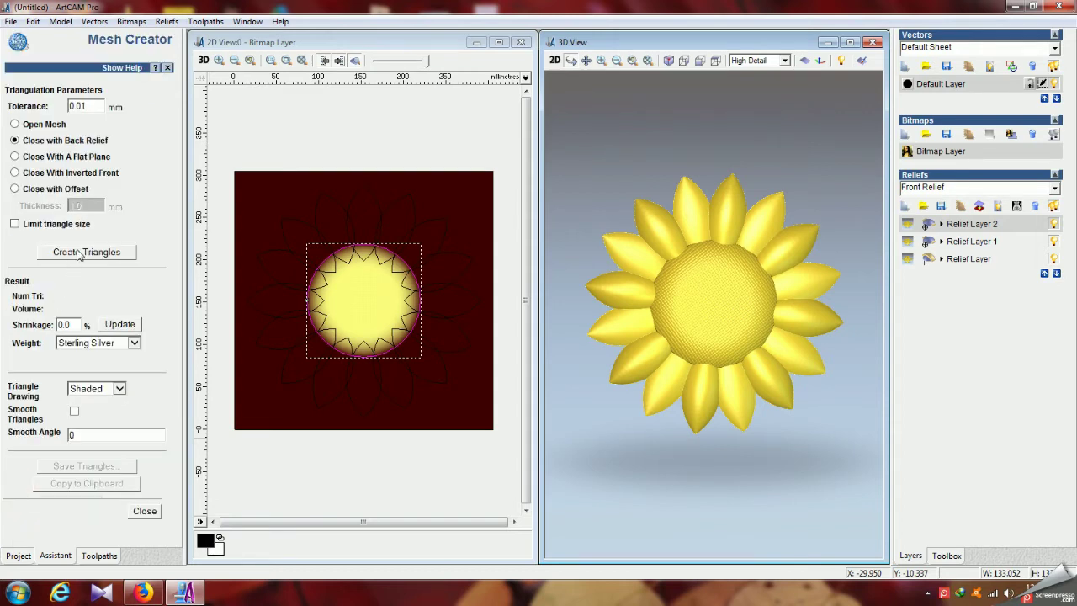
left_click(13, 125)
left_click(87, 252)
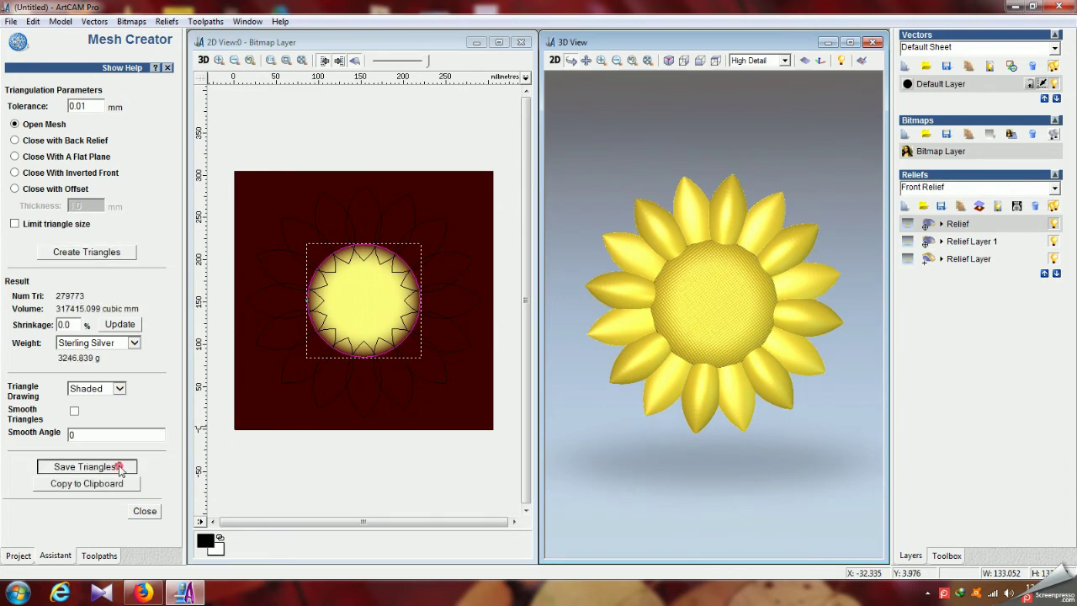
Export the mesh to the Desktop as a Binary STL file named flower
left_click(84, 466)
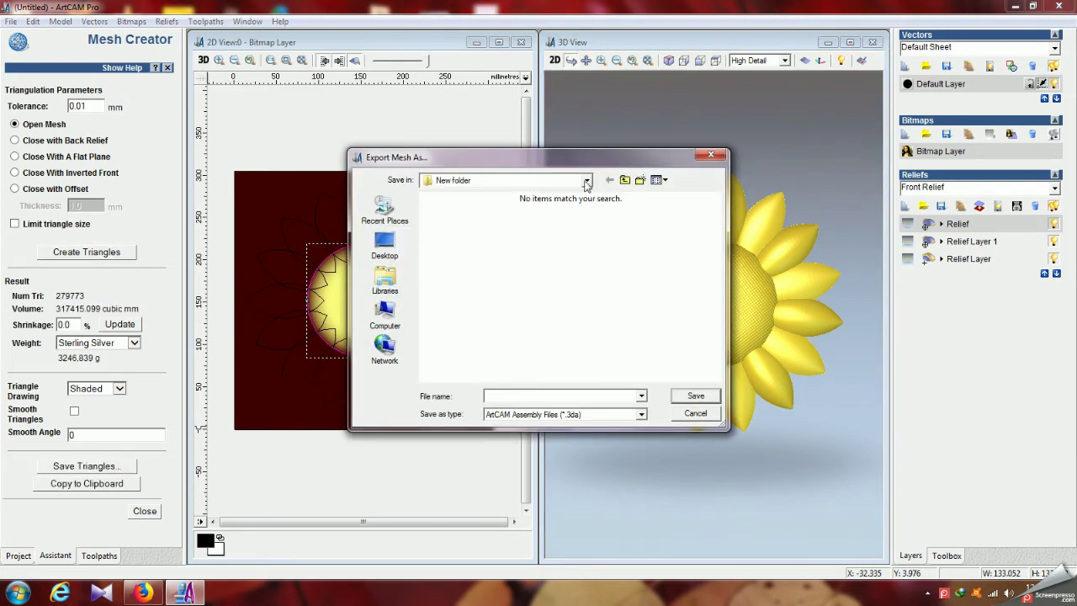
left_click(587, 180)
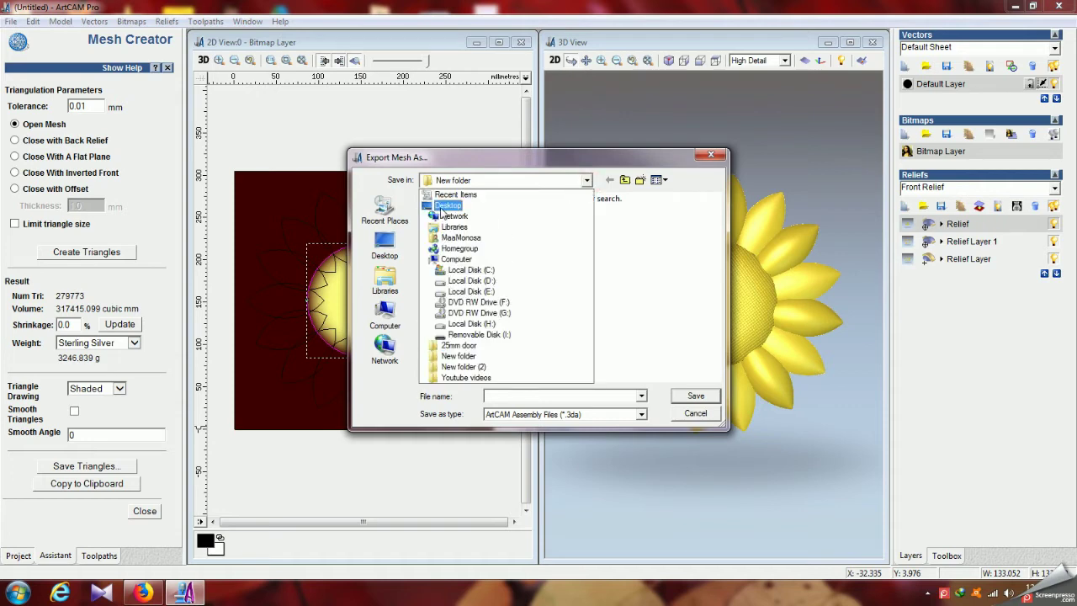
left_click(444, 210)
left_click(502, 397)
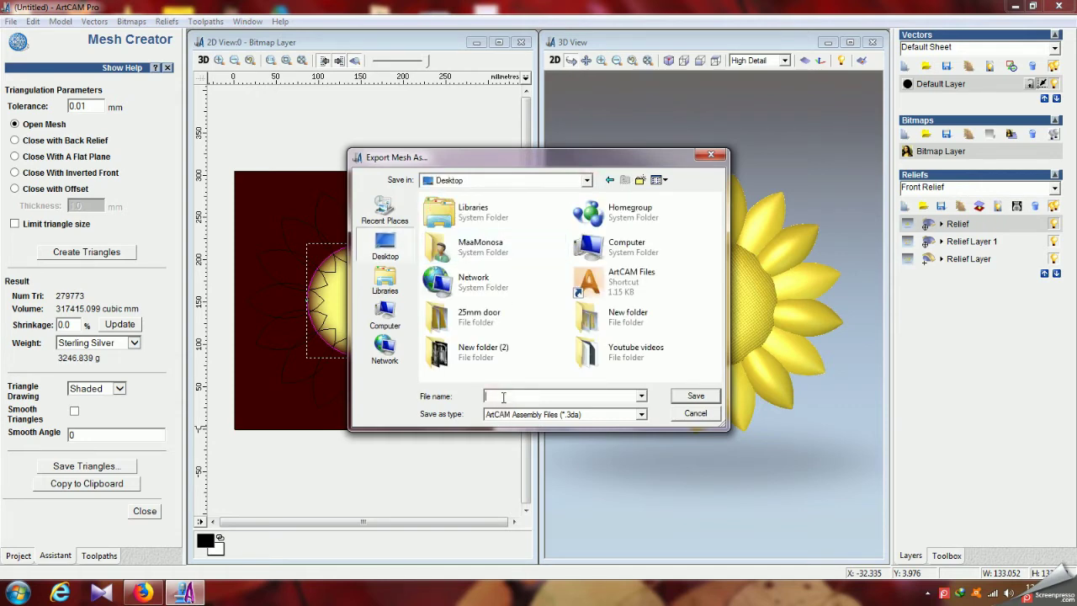
type("flower")
left_click(643, 415)
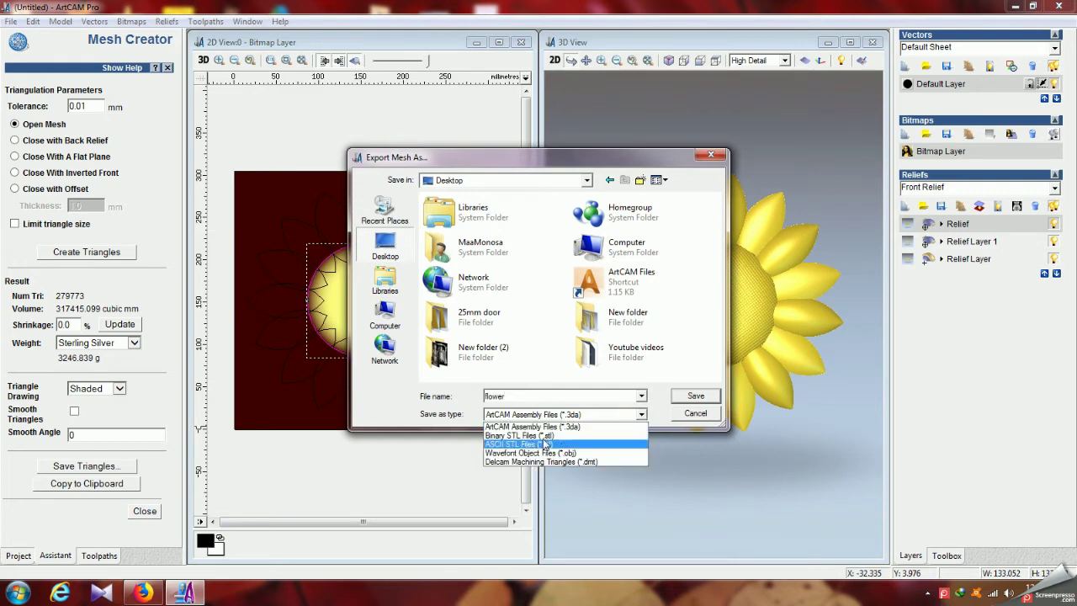
left_click(571, 435)
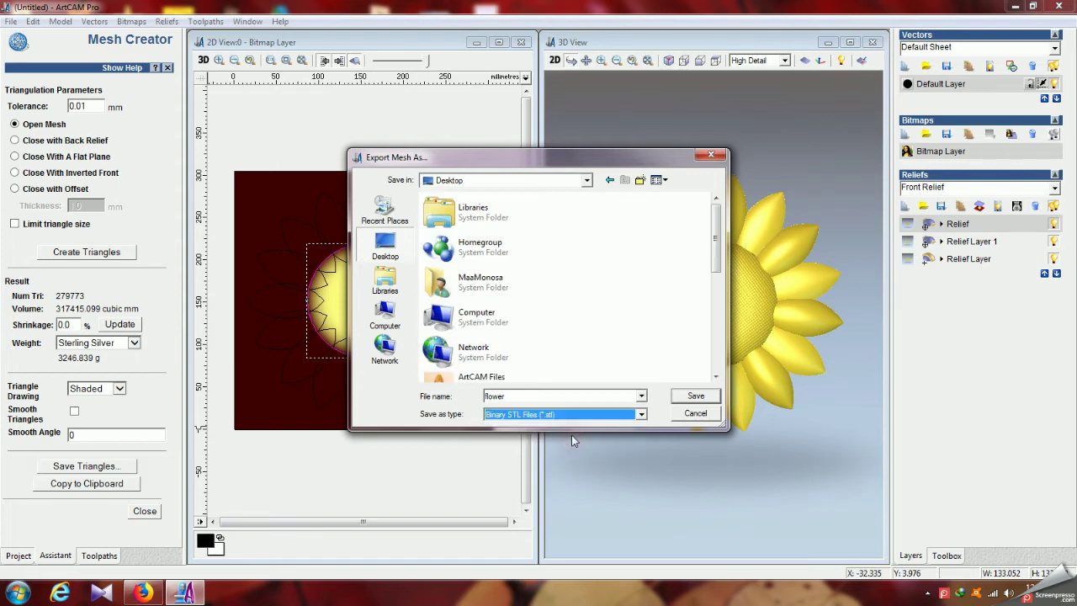
left_click(575, 417)
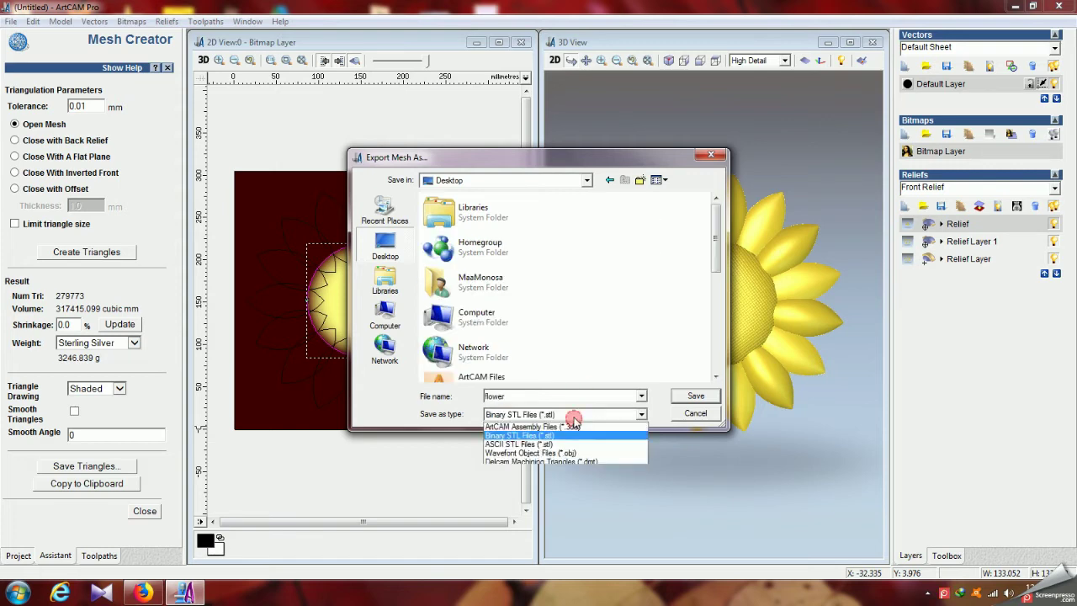
left_click(563, 436)
double_click(566, 395)
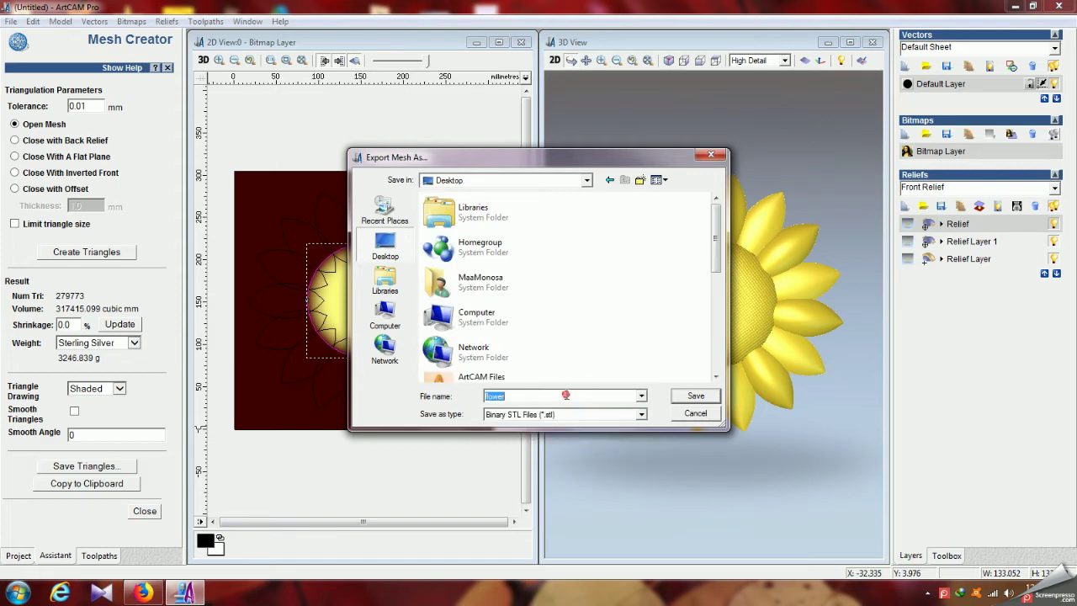
left_click(594, 339)
left_click(687, 397)
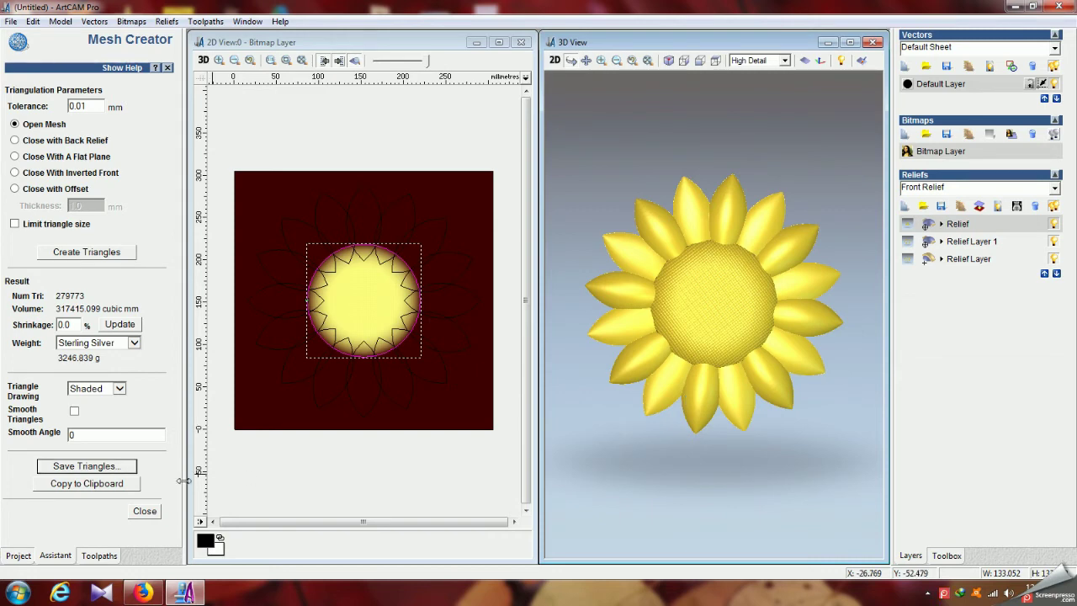
Check the exported flower files on the desktop, return to ArtCAM and inspect the flower in 3D
left_click(145, 511)
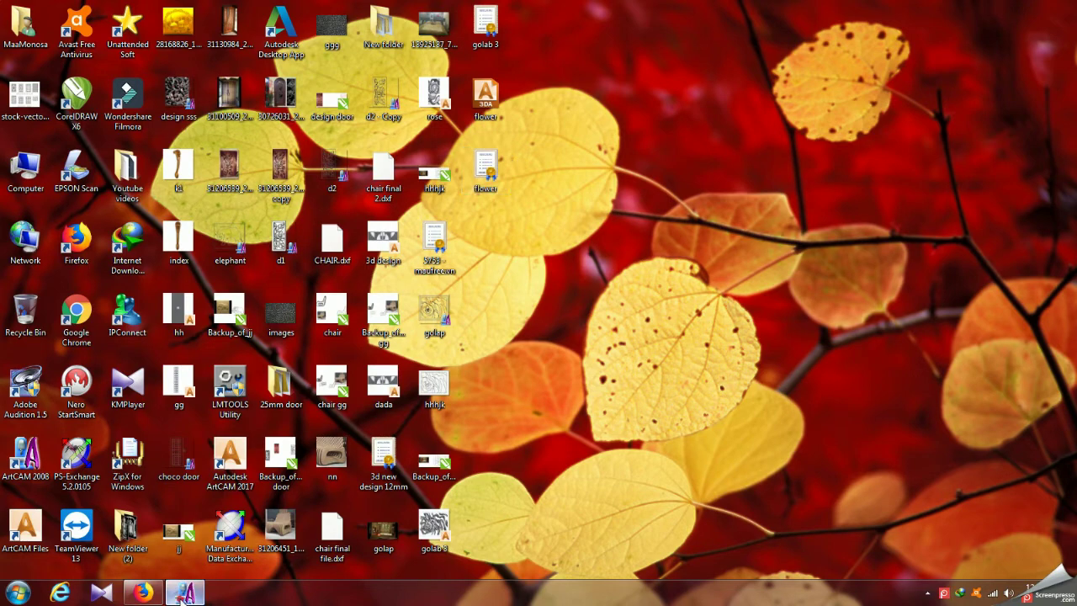
left_click(175, 595)
mouse_move(692, 333)
left_mouse_down()
mouse_move(722, 264)
mouse_move(696, 301)
mouse_move(766, 298)
mouse_move(711, 301)
mouse_move(716, 250)
mouse_move(697, 322)
mouse_move(741, 291)
mouse_move(693, 328)
left_mouse_up()
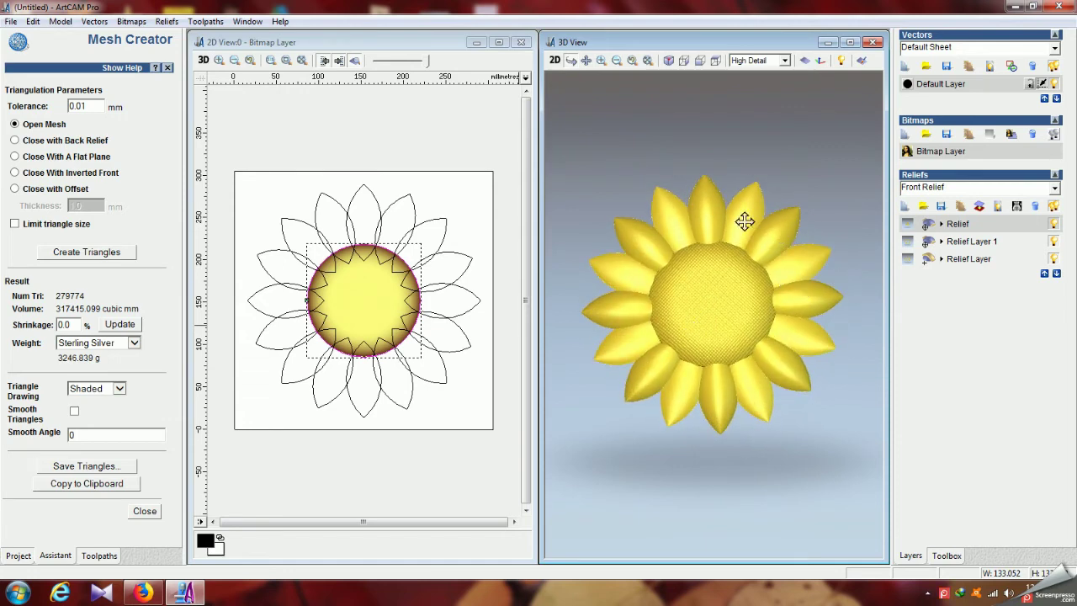
Close the flower model without saving its changes and create a new 304.8 x 304.8 mm model
left_click(519, 44)
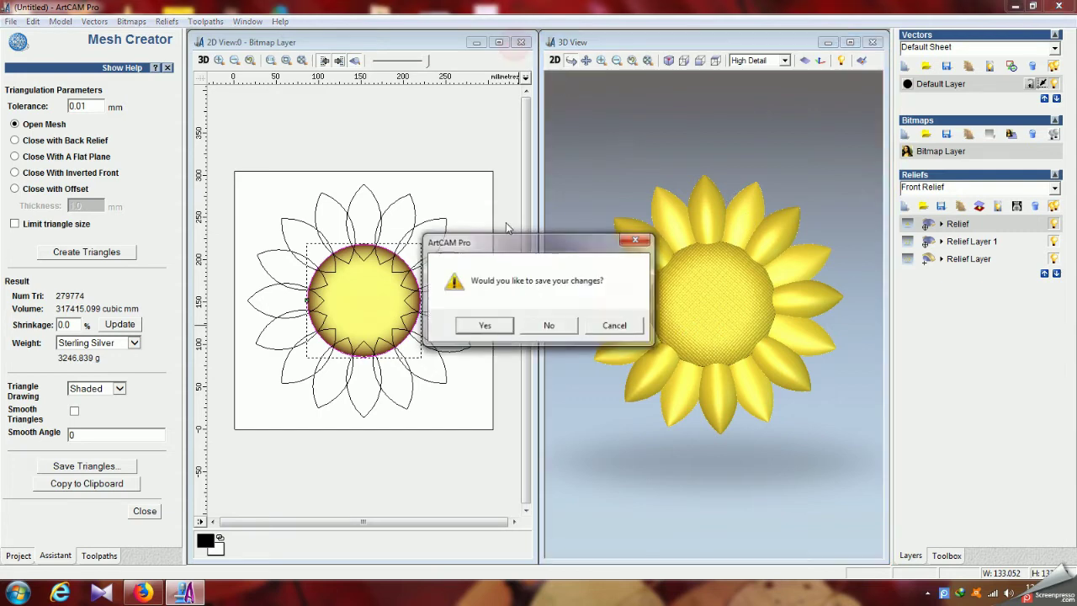
left_click(549, 327)
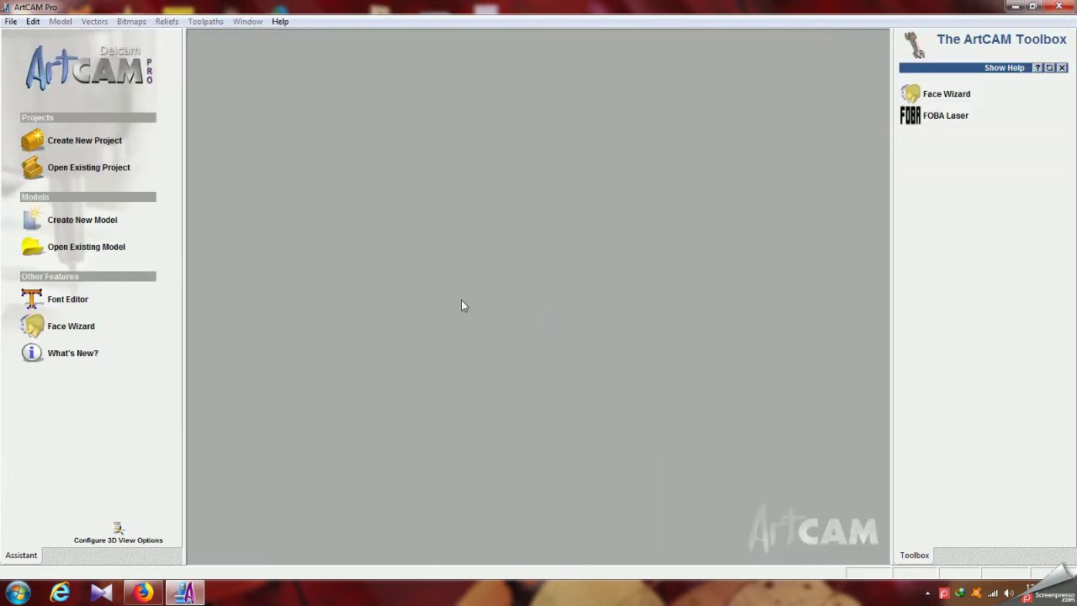
left_click(66, 223)
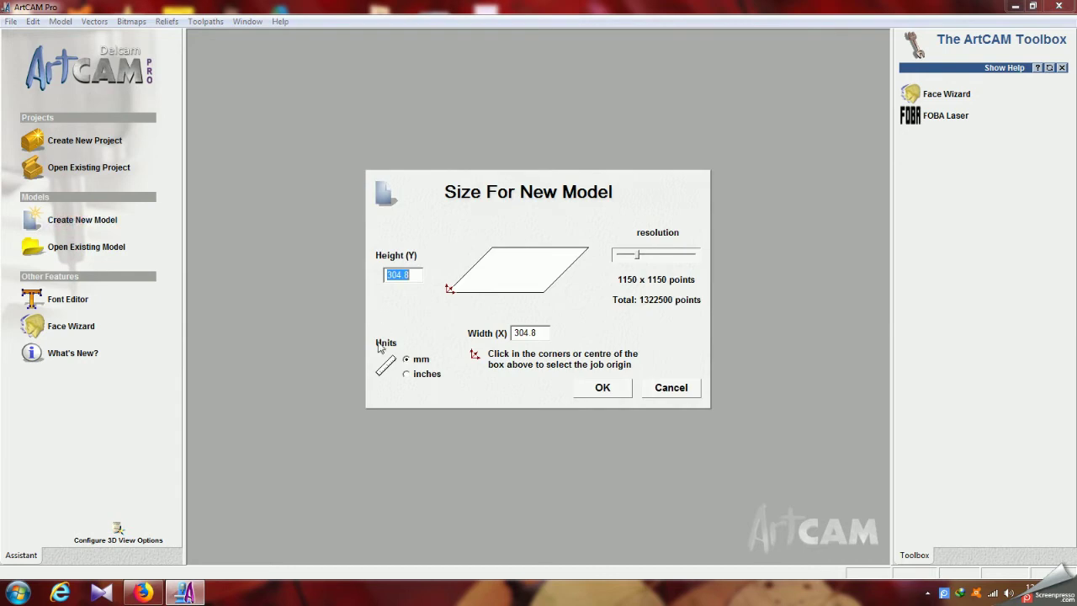
left_click(602, 388)
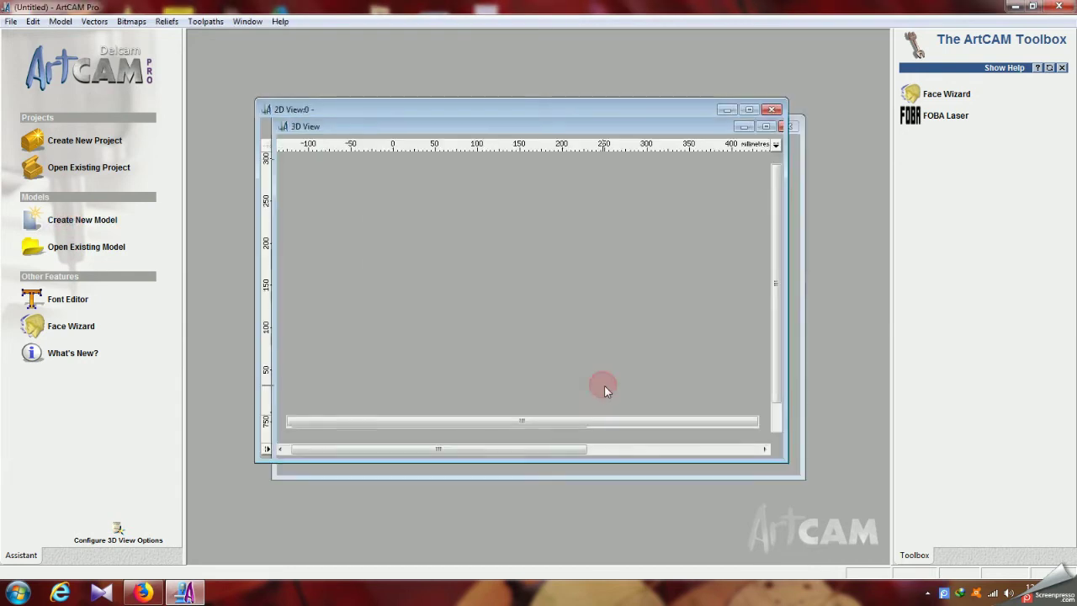
Tile the 2D and 3D views vertically and display the flat base plane in the 3D view
left_click(246, 22)
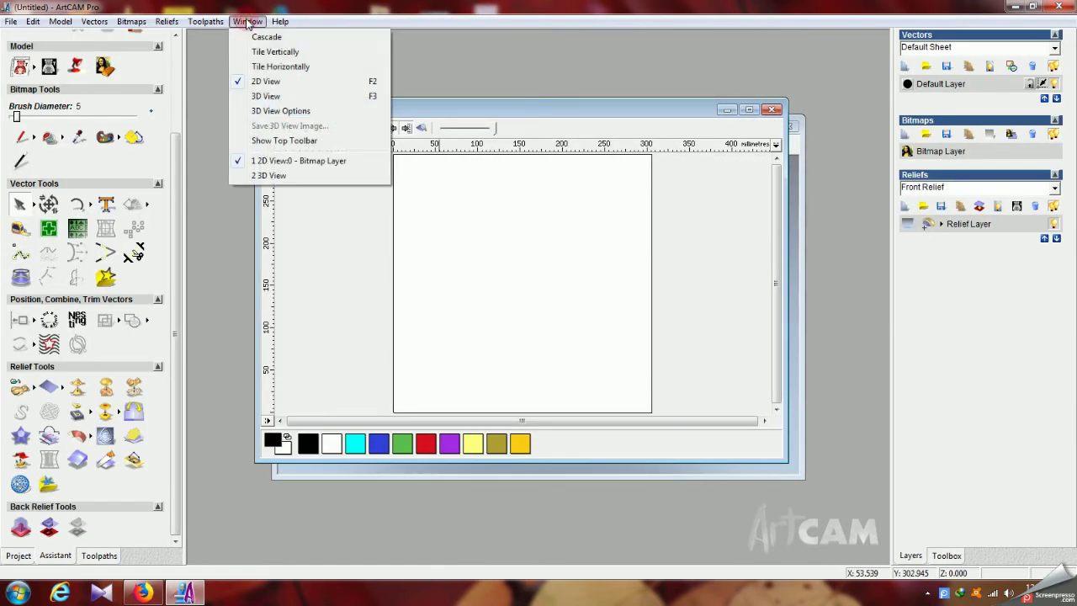
left_click(265, 50)
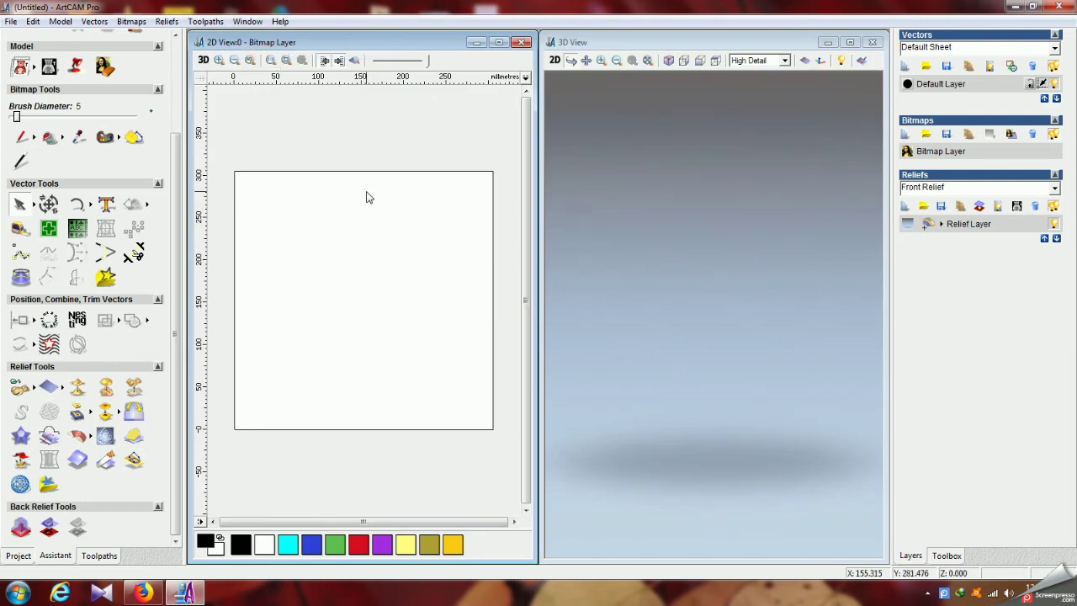
left_click(805, 61)
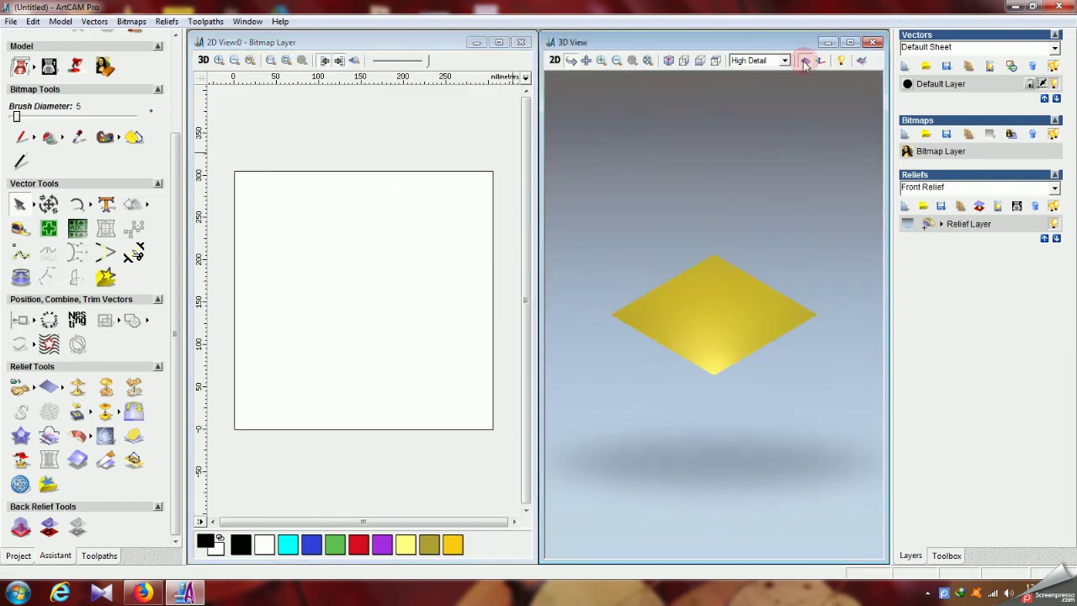
left_click_drag(770, 300, 748, 307)
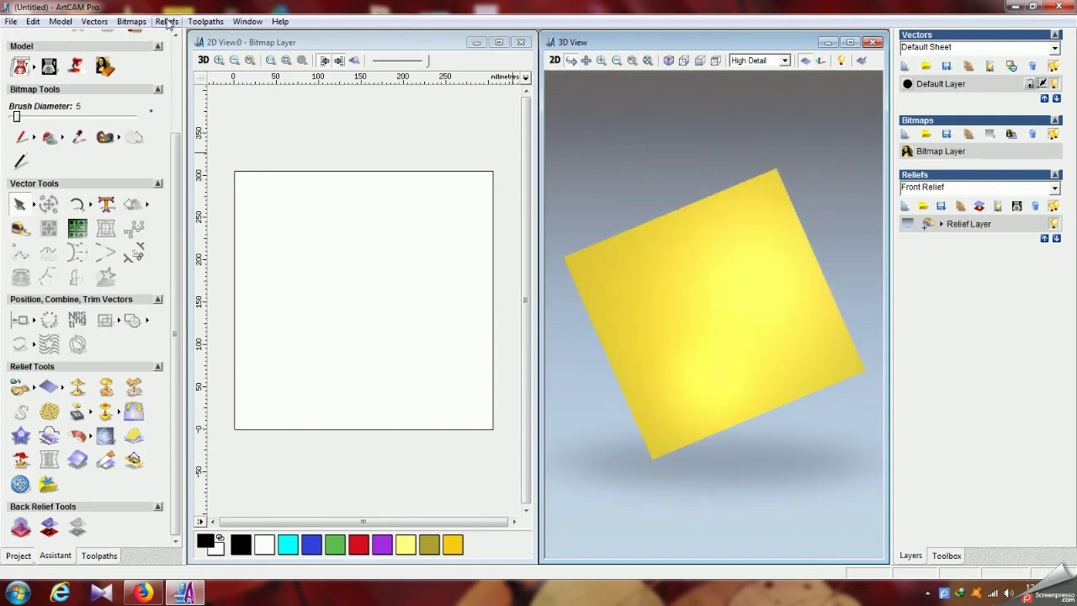
Import the flower STL file from the Desktop as a 3D model and inspect it in 3D
left_click(166, 21)
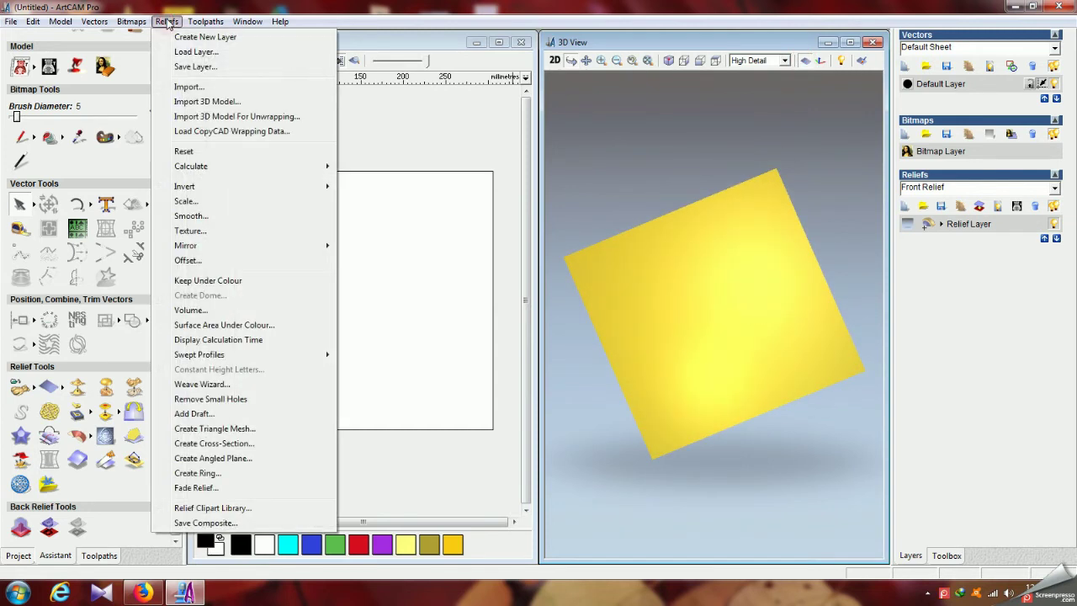
left_click(203, 101)
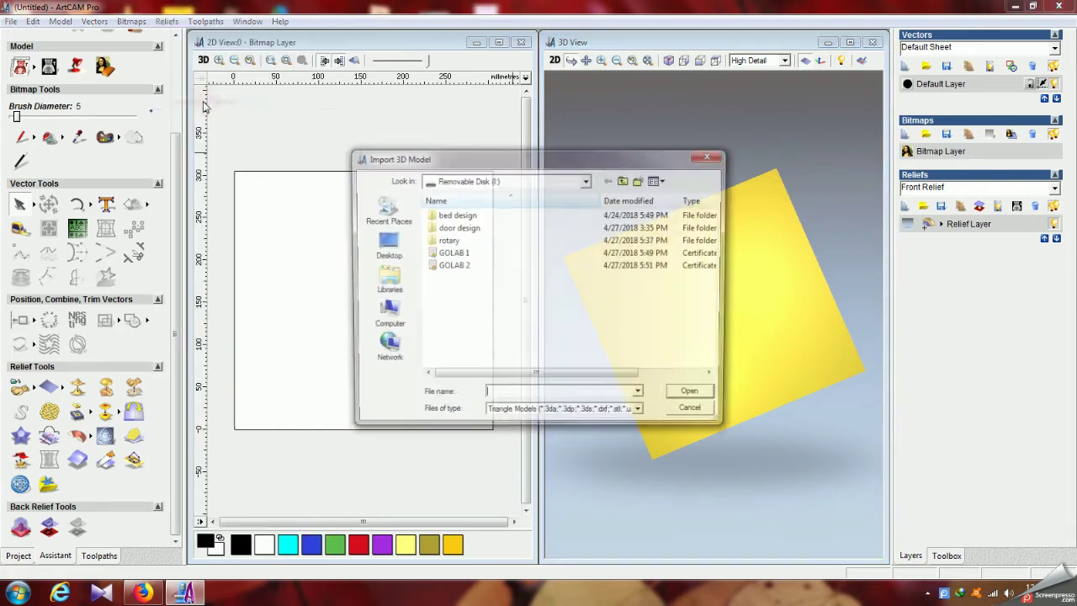
left_click(382, 253)
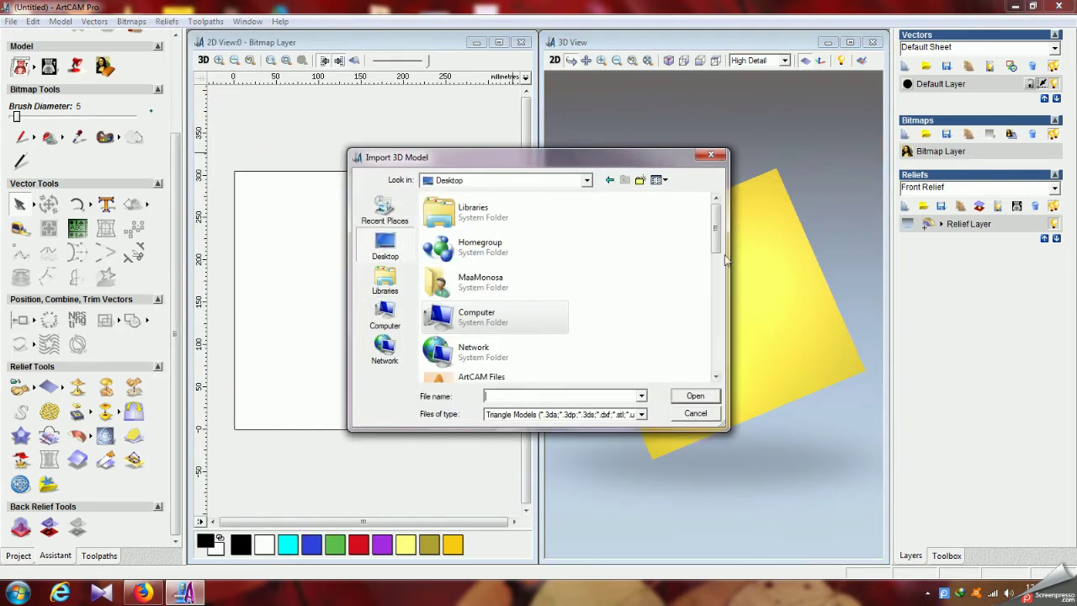
left_click_drag(717, 245, 713, 352)
left_click(484, 345)
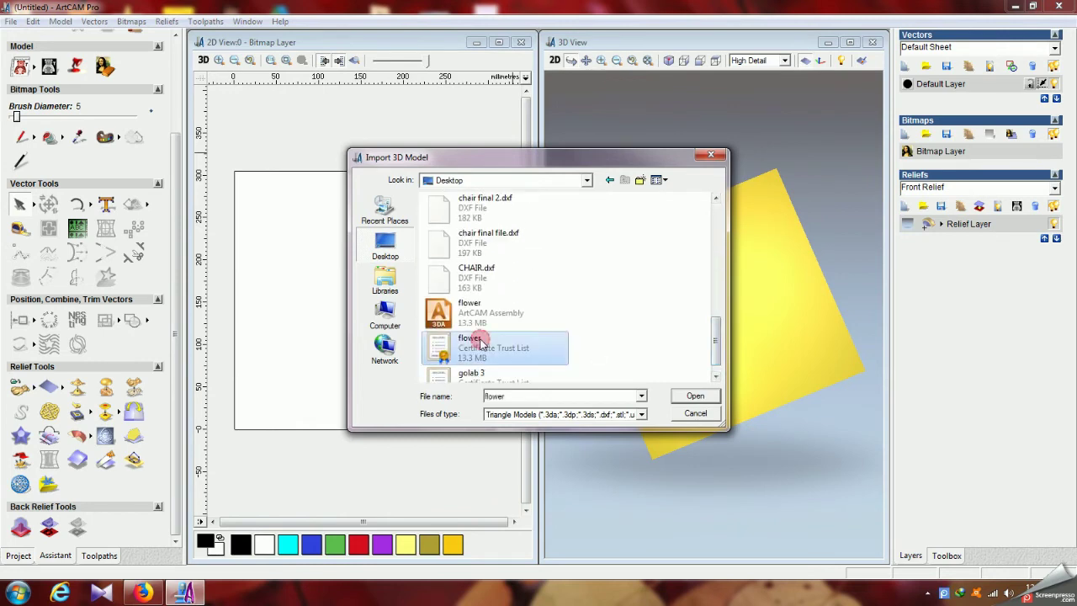
left_click(705, 401)
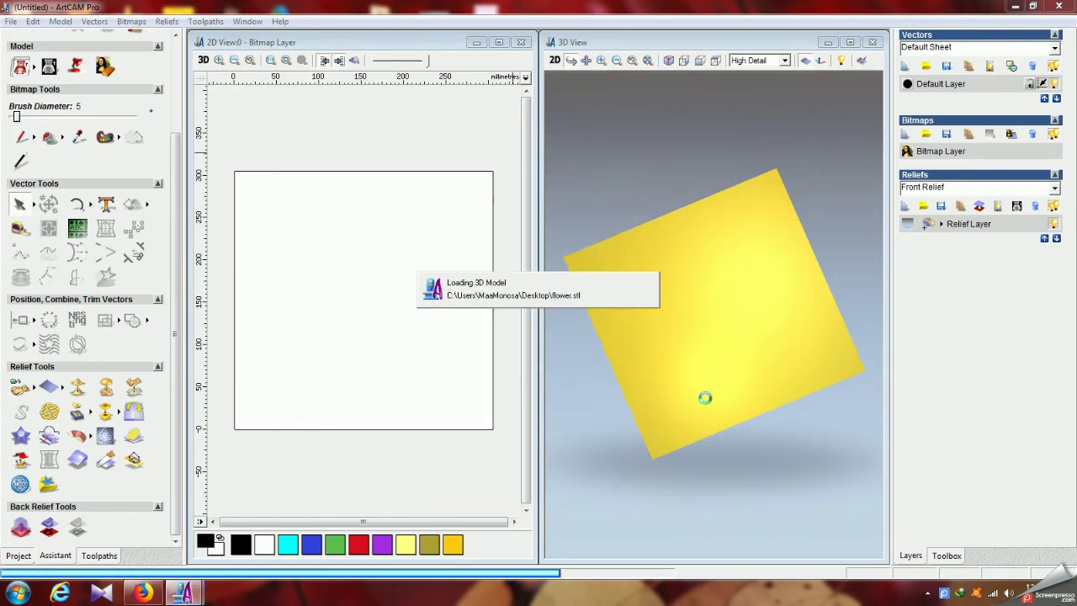
left_click_drag(765, 294, 683, 405)
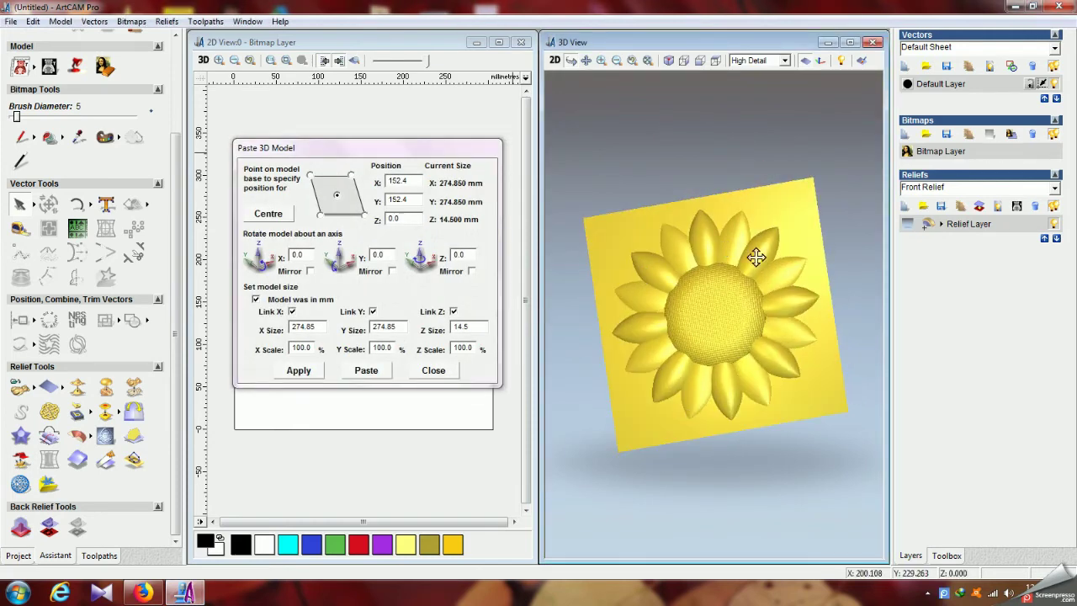
left_click_drag(702, 362, 793, 315)
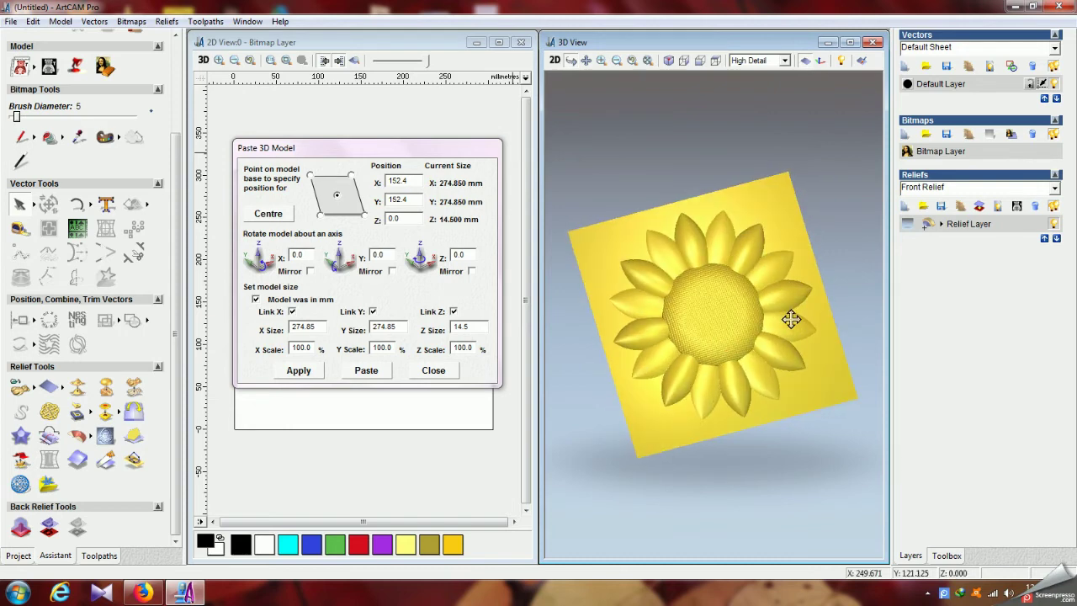
Apply the imported flower's original size and centre it on the model
left_click(296, 371)
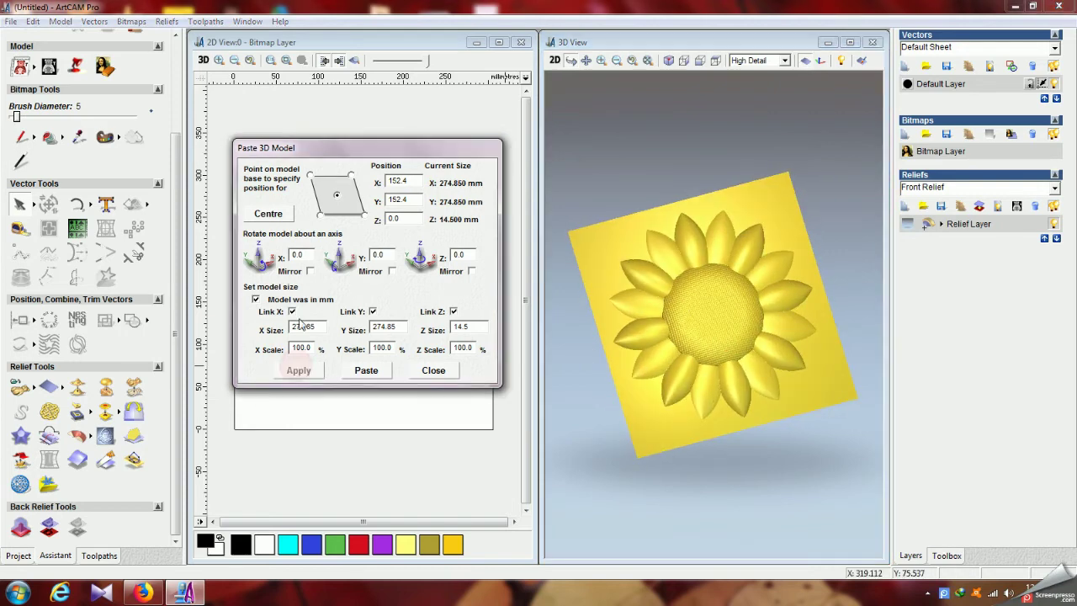
left_click(269, 215)
mouse_move(722, 304)
left_mouse_down()
mouse_move(734, 249)
mouse_move(712, 287)
left_mouse_up()
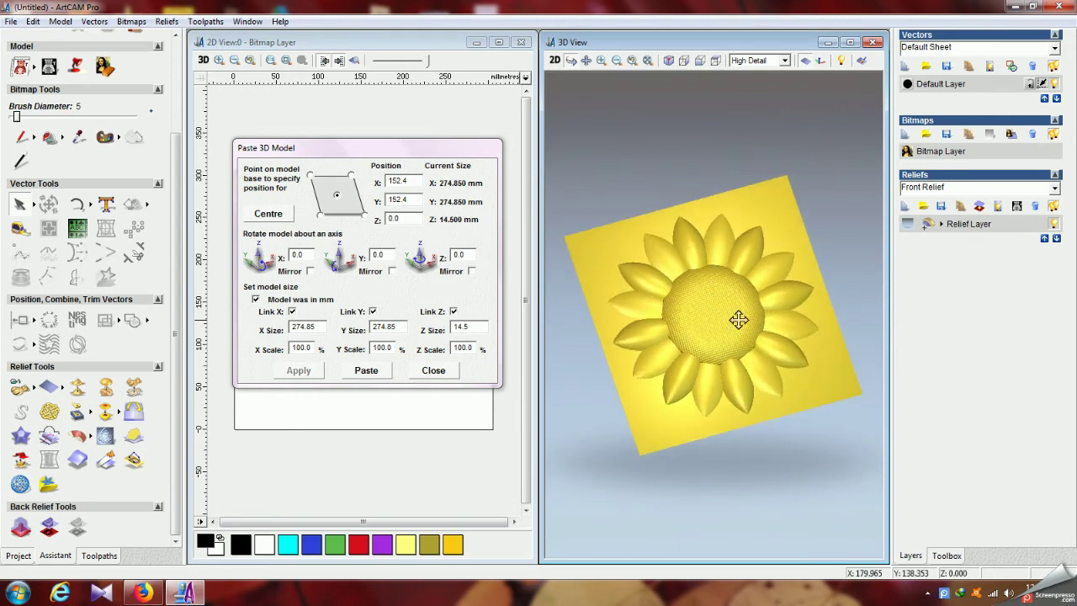
left_click_drag(736, 337, 750, 308)
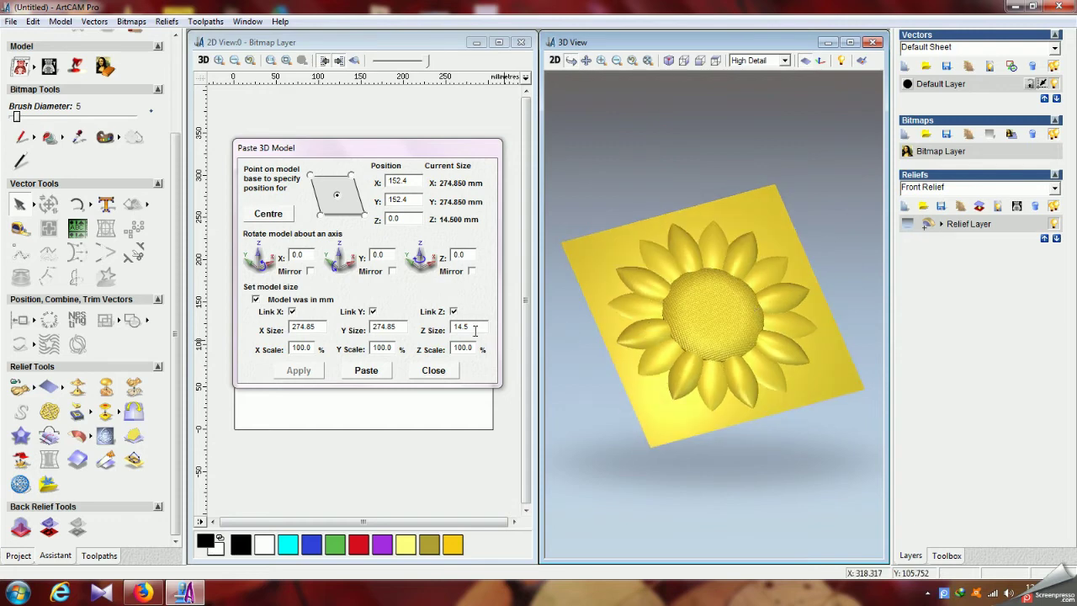
Unlink the flower's Z size, set it to 30 mm, apply it and centre the model again
left_click(454, 312)
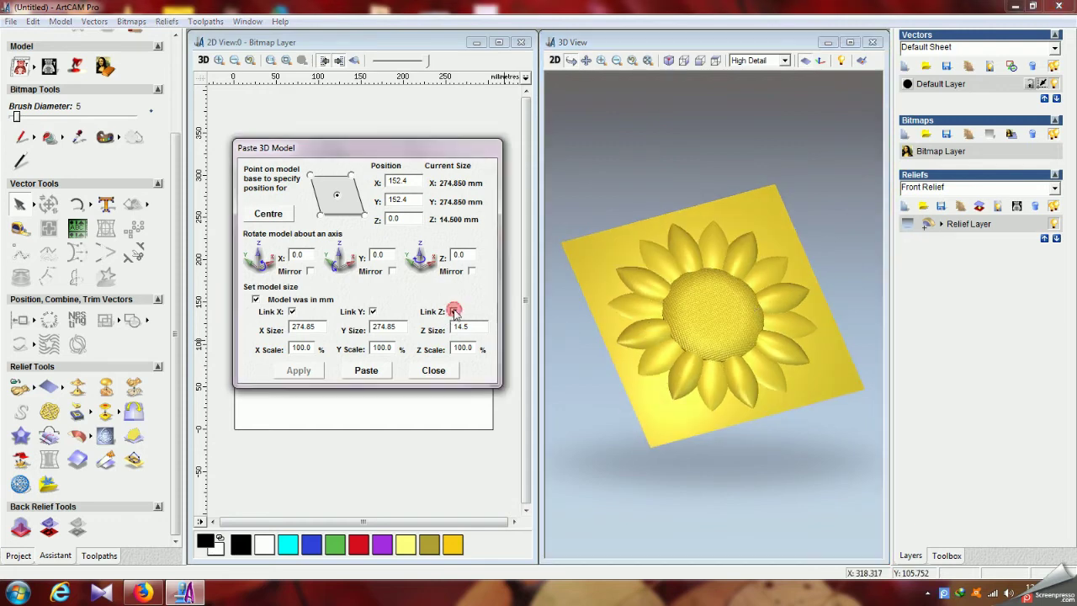
double_click(473, 326)
type("30")
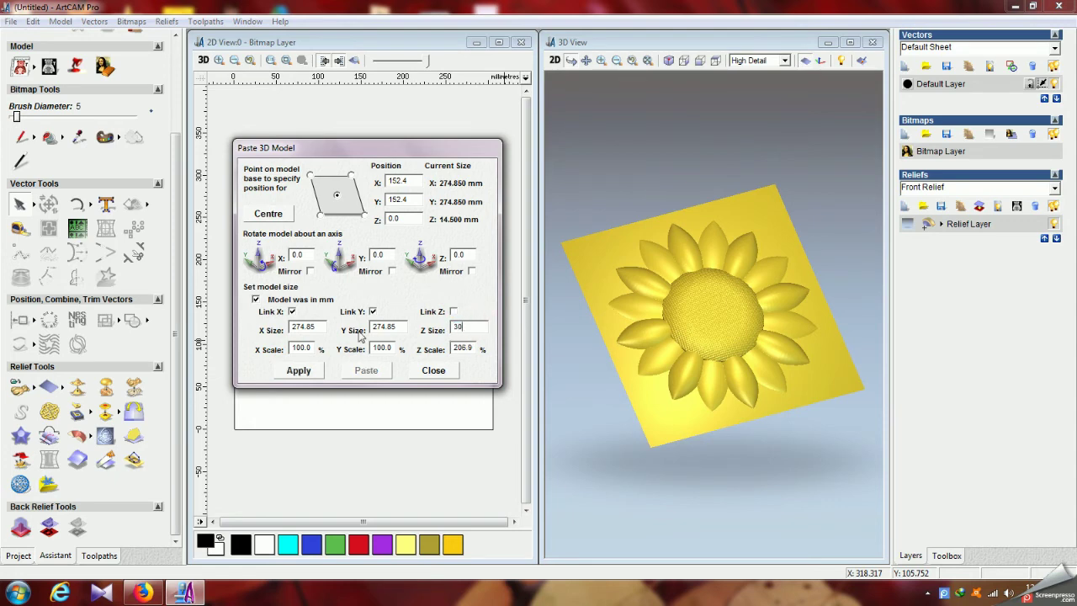
left_click(299, 371)
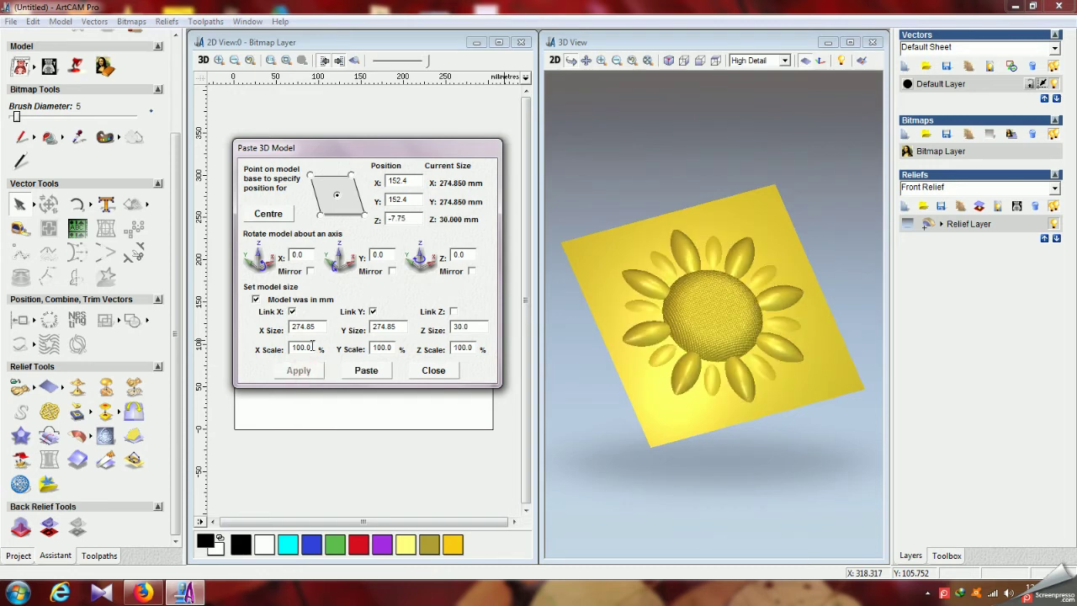
left_click(269, 213)
left_click_drag(613, 313, 671, 354)
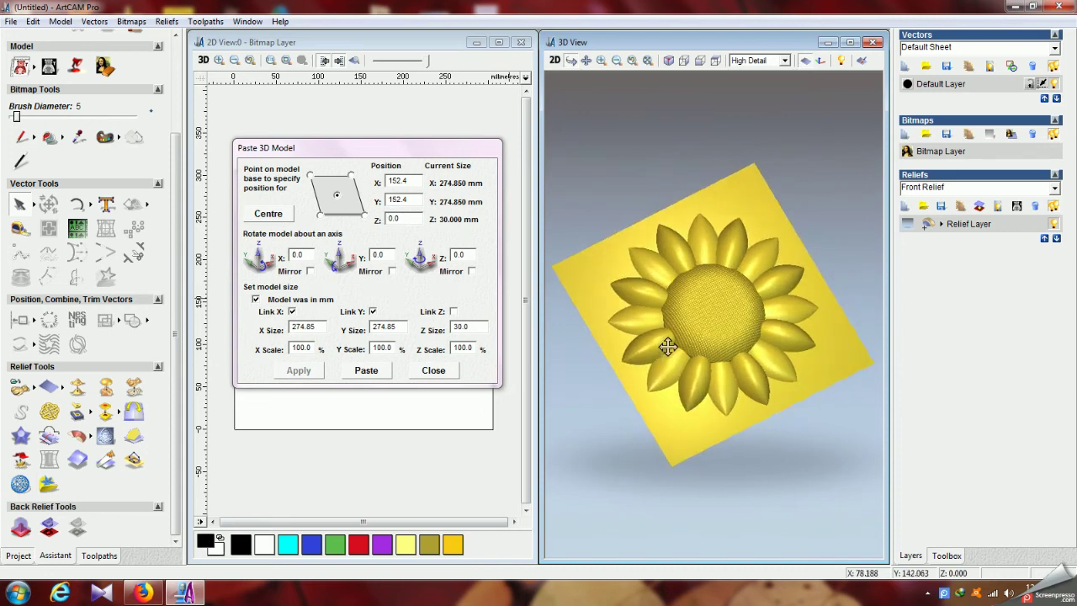
left_click_drag(697, 315, 665, 397)
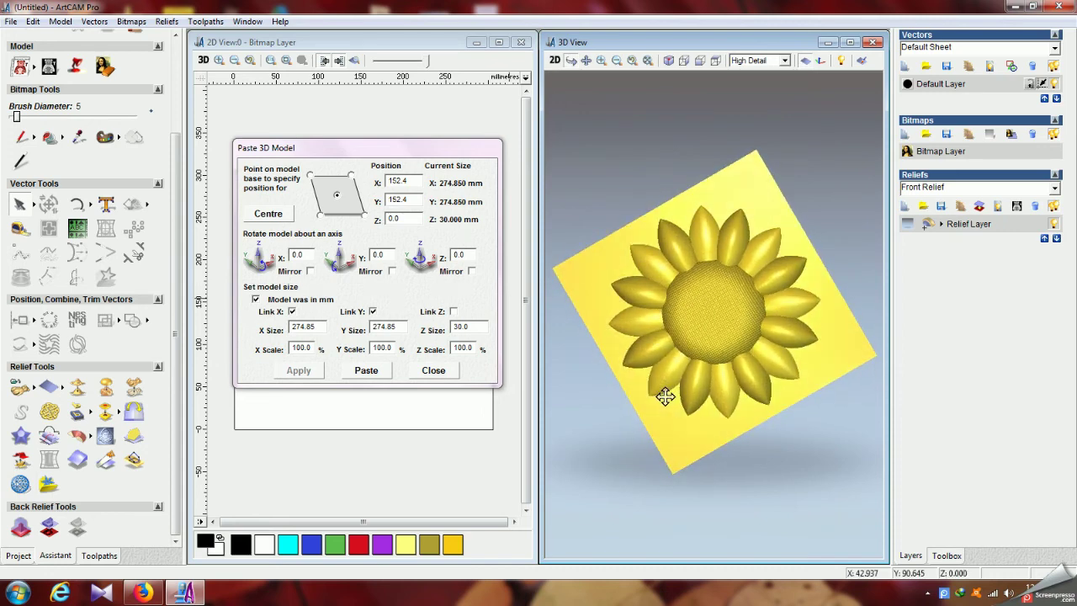
Set the flower's Z size to 10 mm without changing its X and Y sizes, and apply it
double_click(465, 326)
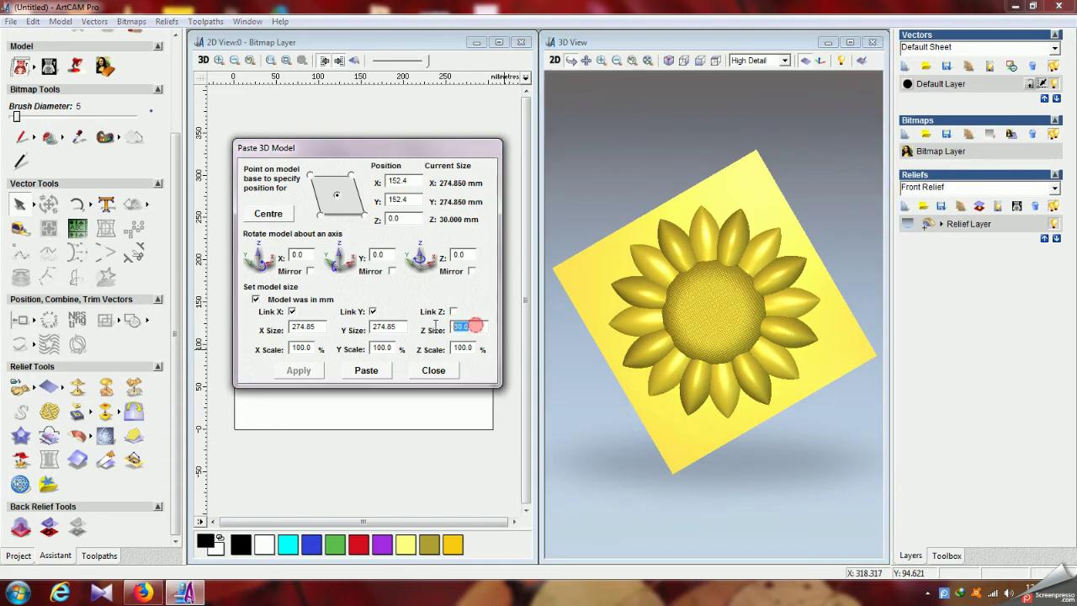
type("10")
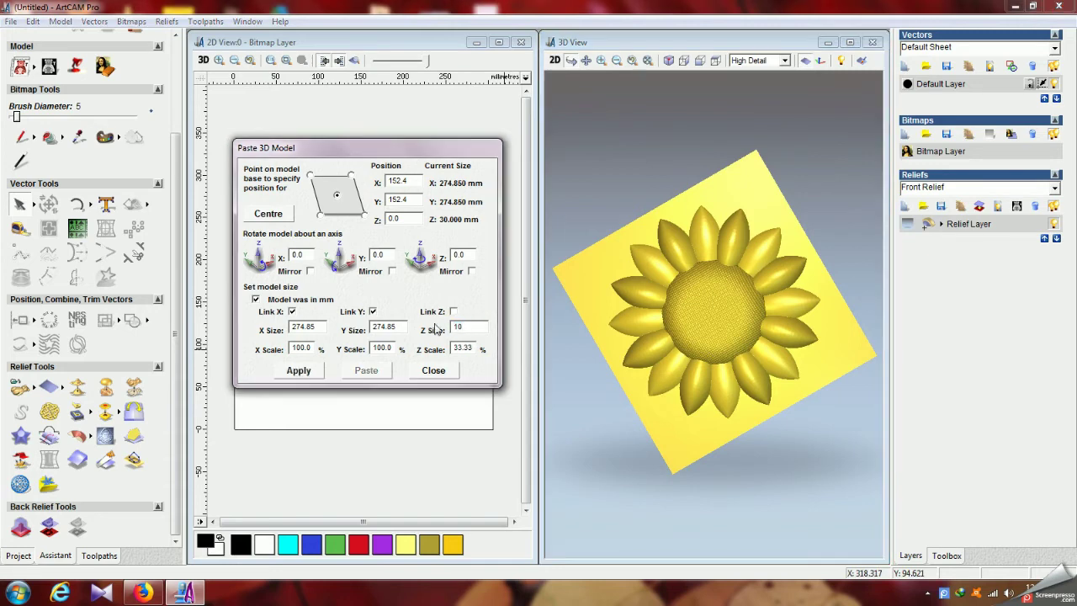
left_click(299, 371)
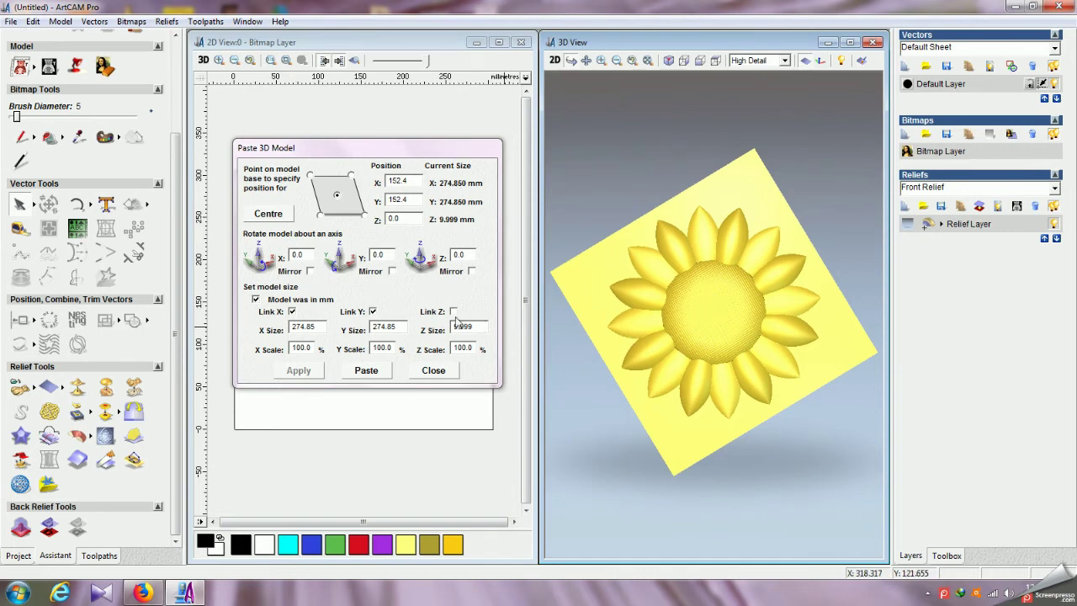
Relink the Z size and scale the flower to 30% in all three axes
left_click(479, 329)
left_click(475, 329)
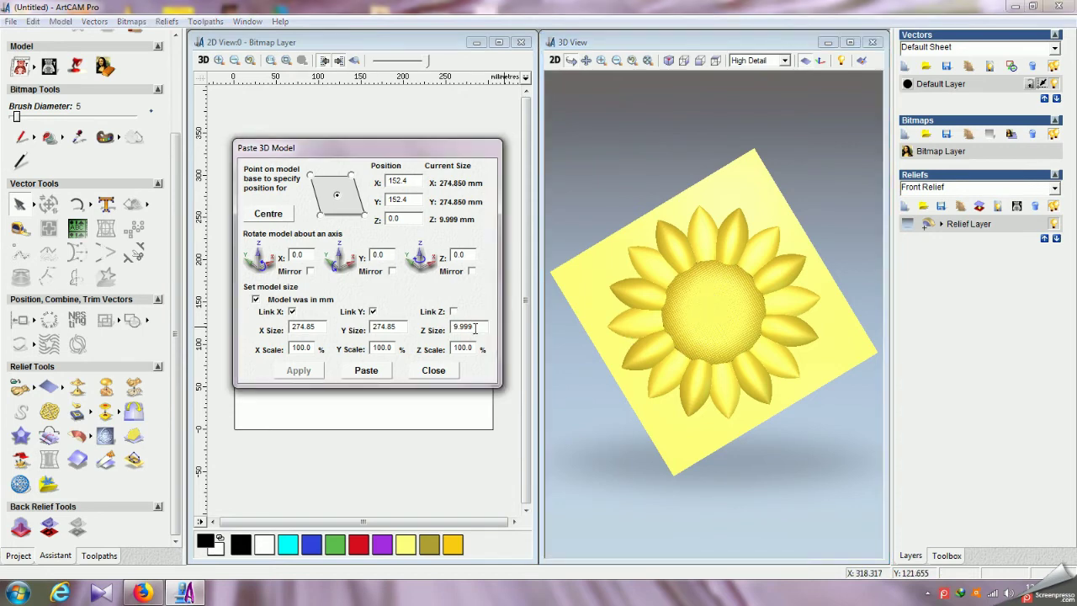
left_click(455, 312)
type("30")
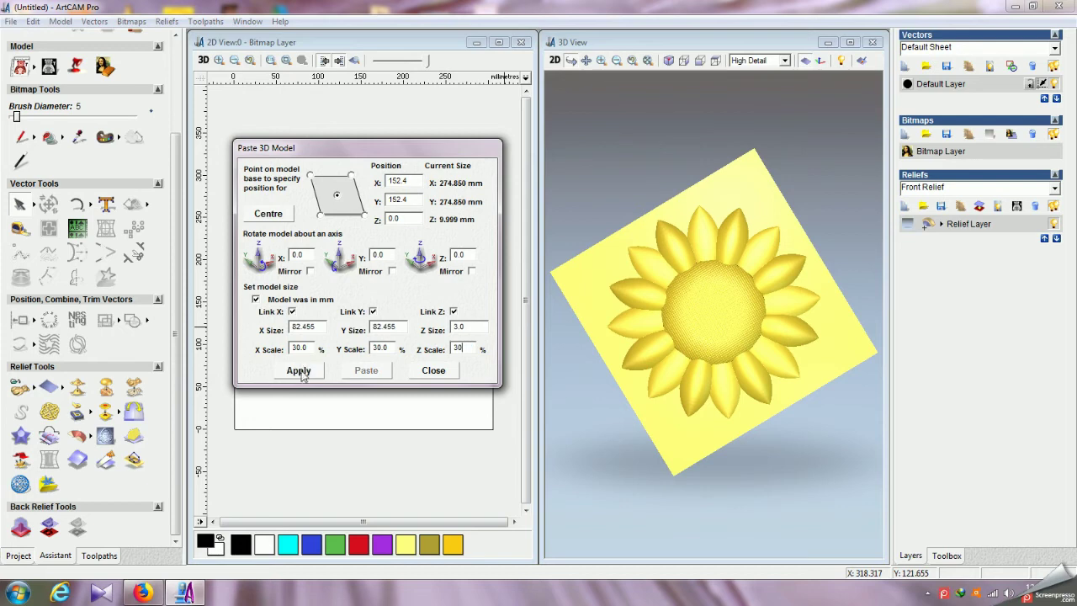
left_click(301, 370)
mouse_move(725, 347)
left_mouse_down()
mouse_move(774, 257)
mouse_move(714, 297)
left_mouse_up()
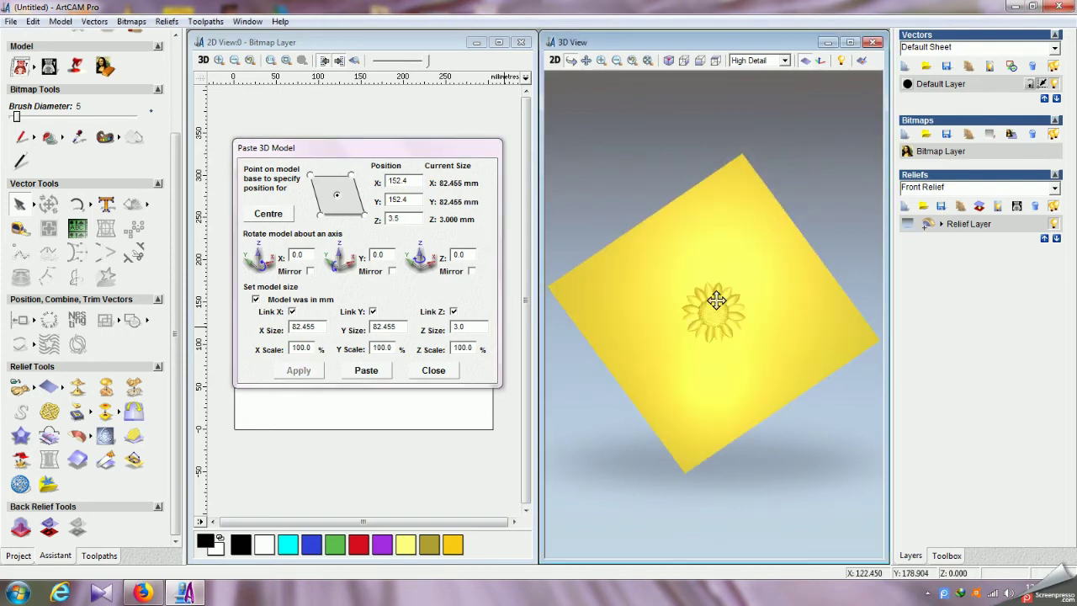
Unlink the Z size of the scaled-down flower, set it to 10 mm, apply it and centre the model
left_click(454, 312)
left_click_drag(471, 325, 439, 324)
type("1")
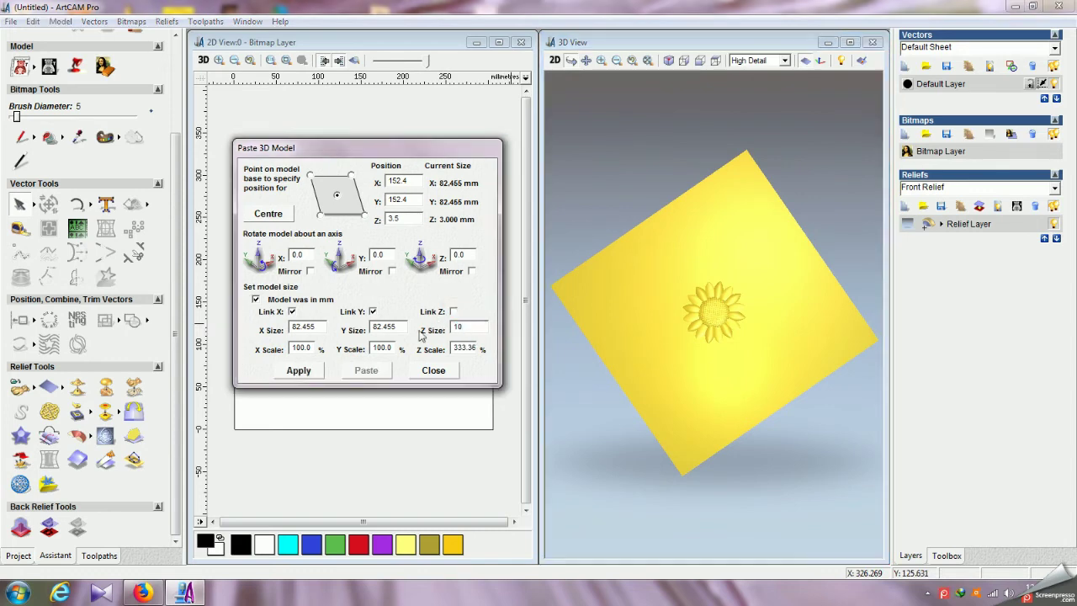
type("0")
left_click(299, 371)
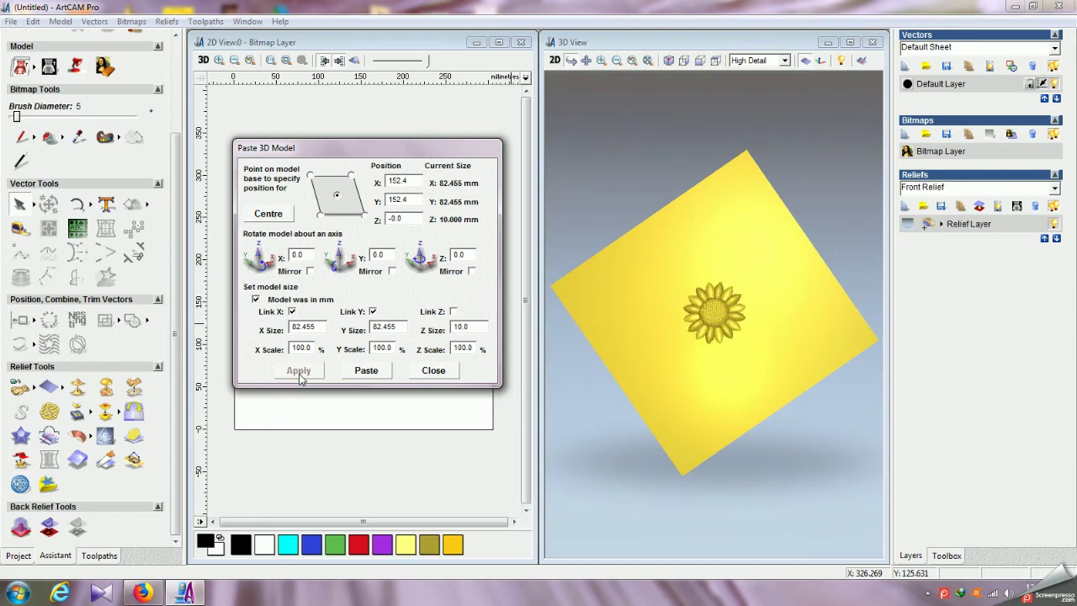
left_click_drag(704, 329, 721, 365)
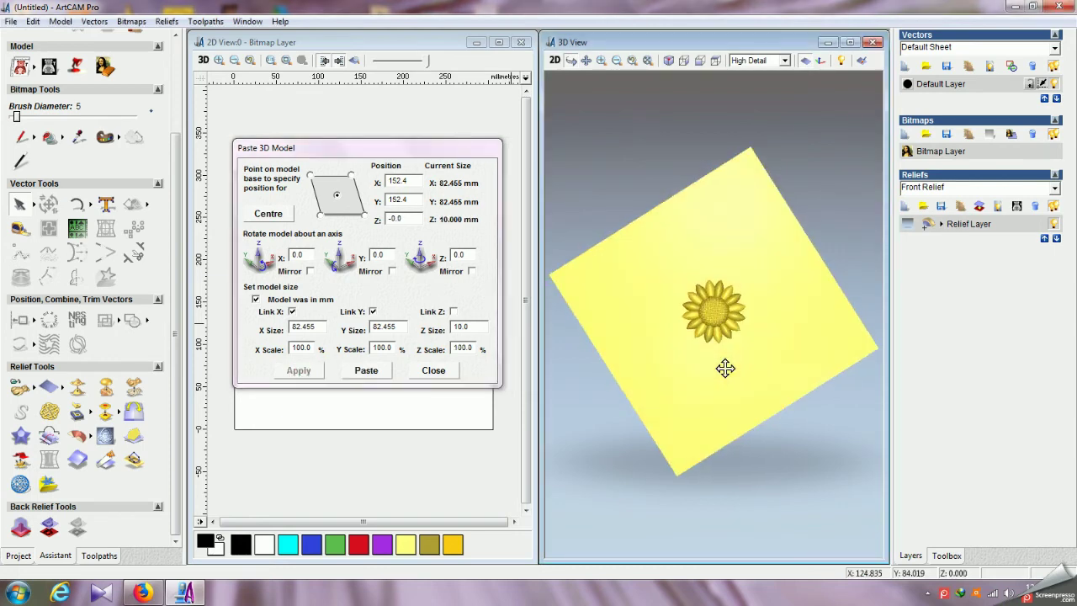
left_click(268, 214)
left_click_drag(680, 356, 736, 318)
Paste the small flower into the relief, finish pasting and inspect the result up close in 3D
left_click(368, 371)
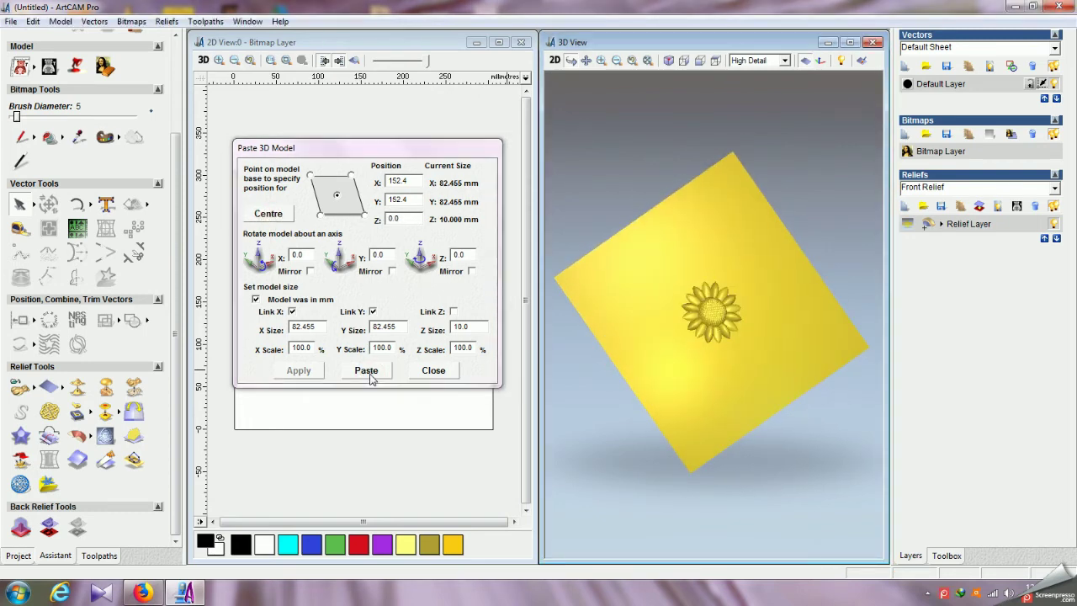
left_click(434, 371)
left_click_drag(711, 318, 678, 331)
scroll(748, 329, "up", 5)
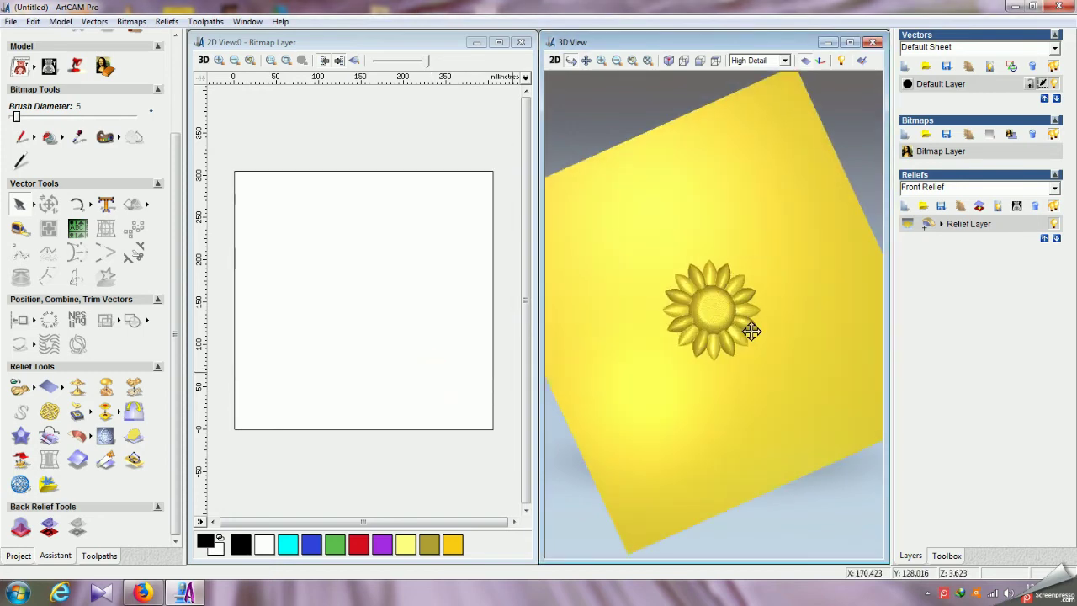
left_click_drag(734, 352, 702, 423)
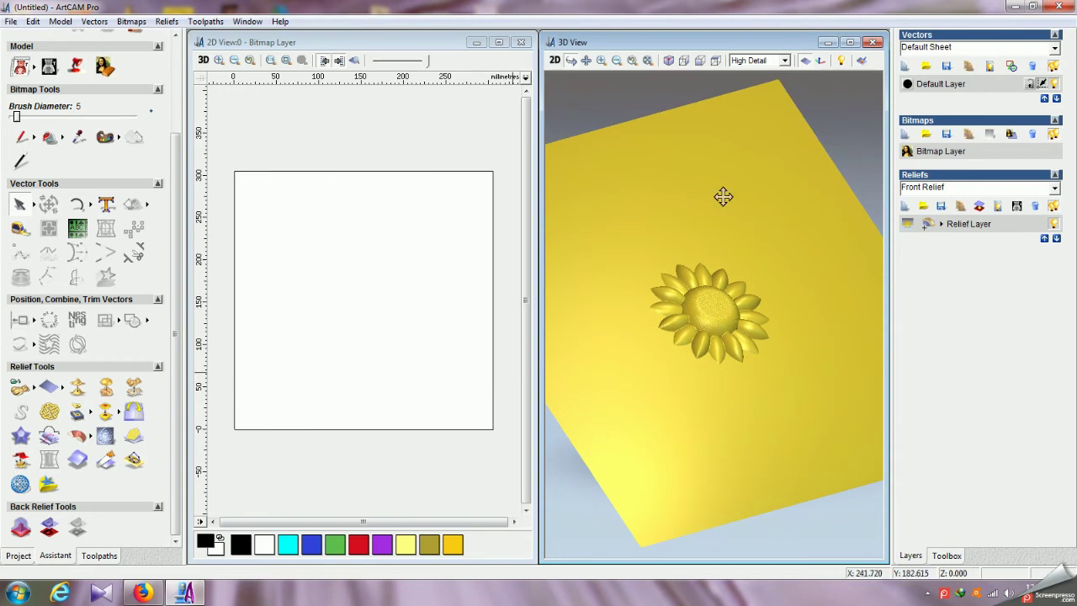
Import the flower STL file from the Desktop a second time for pasting onto the same relief
left_click(169, 22)
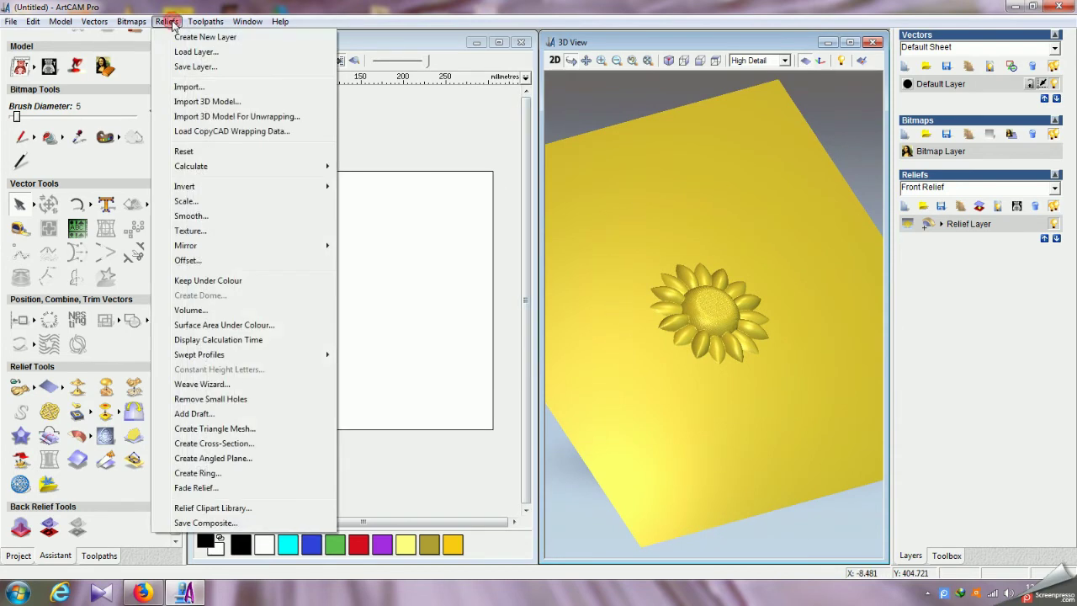
left_click(199, 102)
left_click_drag(720, 249, 721, 360)
left_click(496, 330)
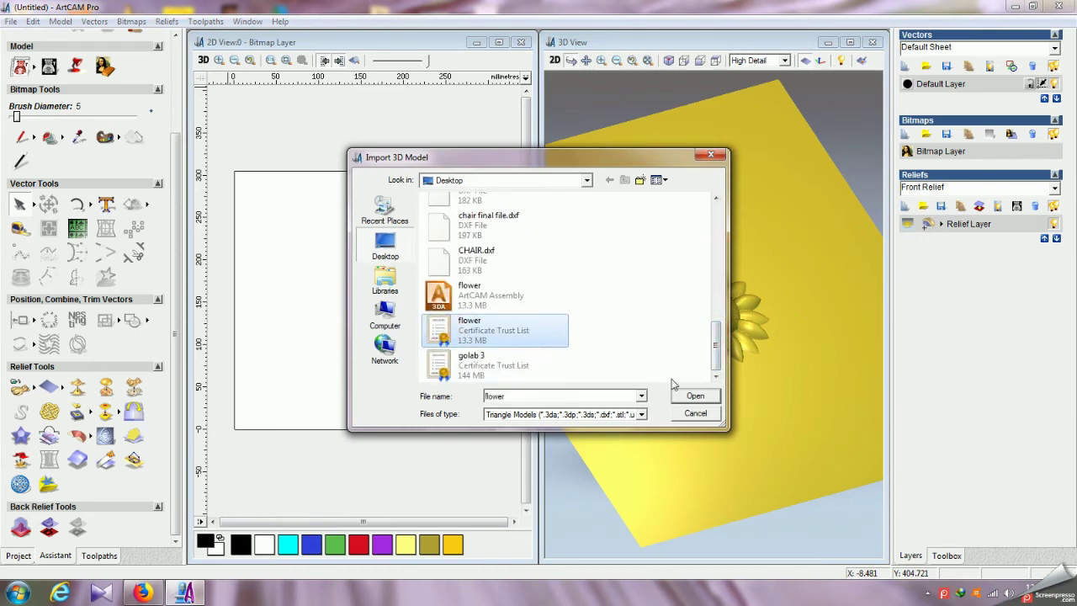
left_click(697, 395)
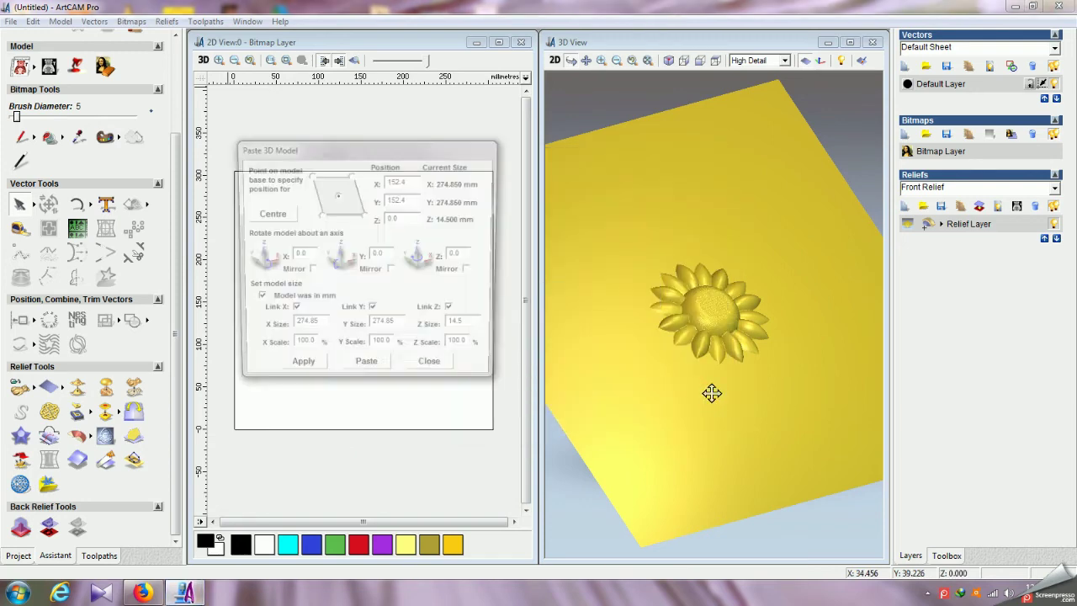
left_click_drag(750, 314, 691, 342)
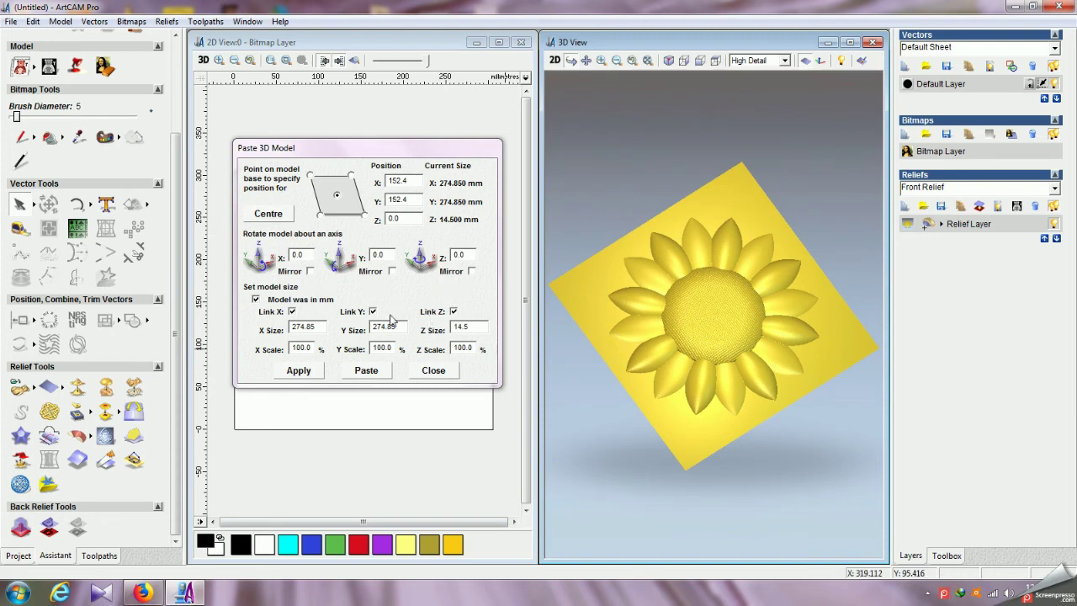
Scale the second flower to 30% in all three axes, apply it and centre it on the relief
left_click(475, 347)
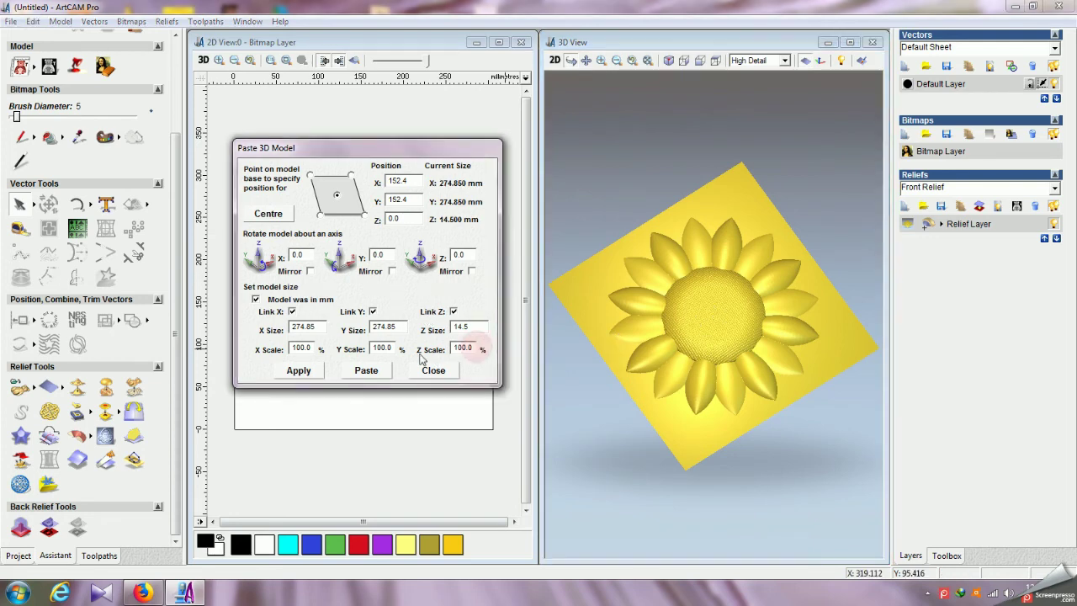
double_click(468, 347)
type("30")
left_click(300, 374)
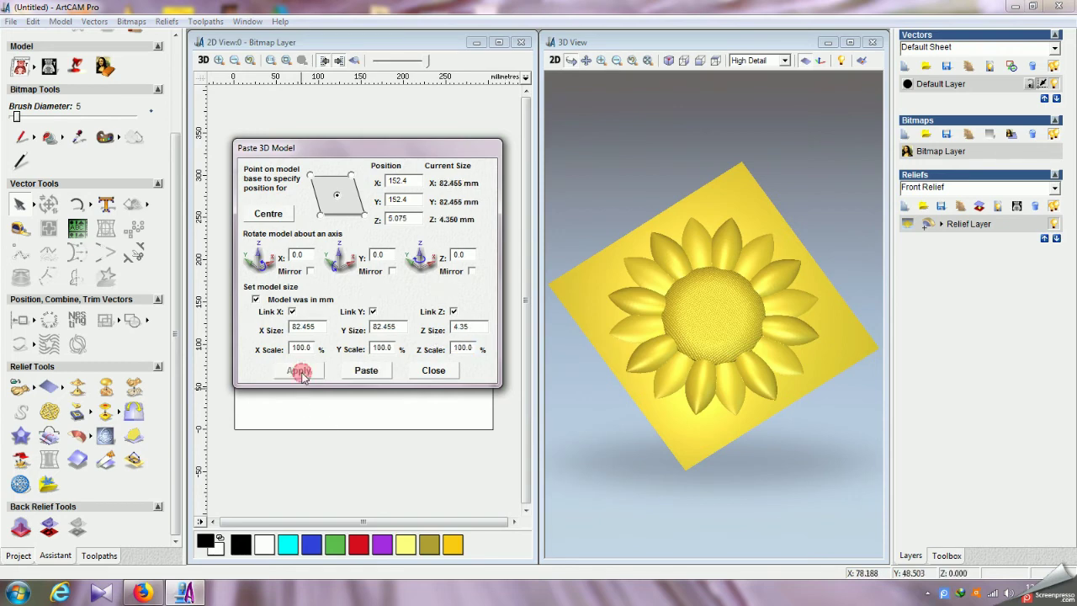
left_click(268, 213)
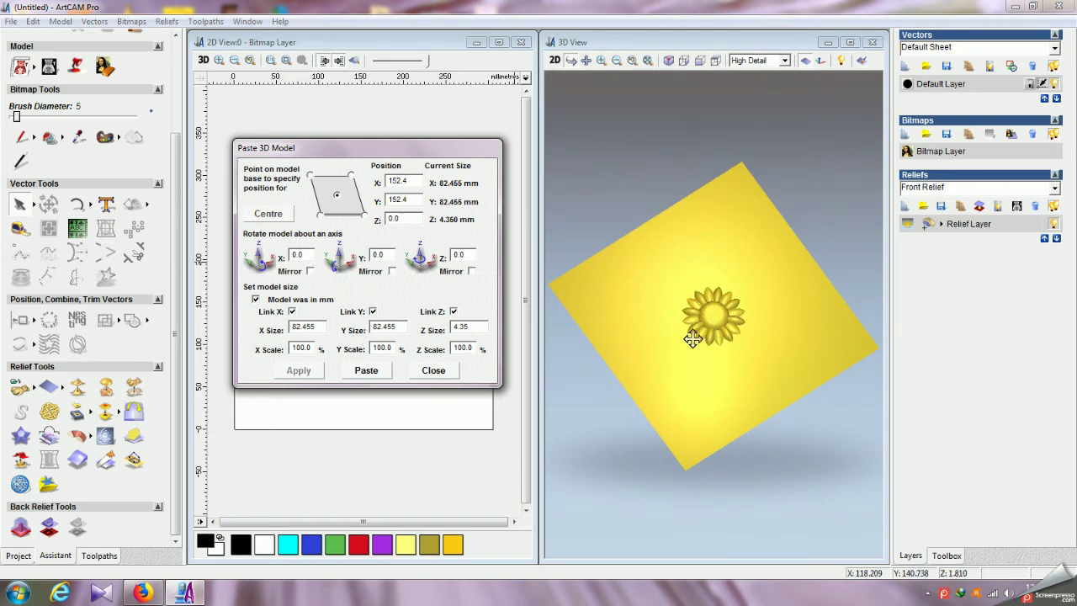
Try the scaled flower at X positions 20, 40 and 60, applying each one and checking it in 3D
double_click(412, 180)
type("20")
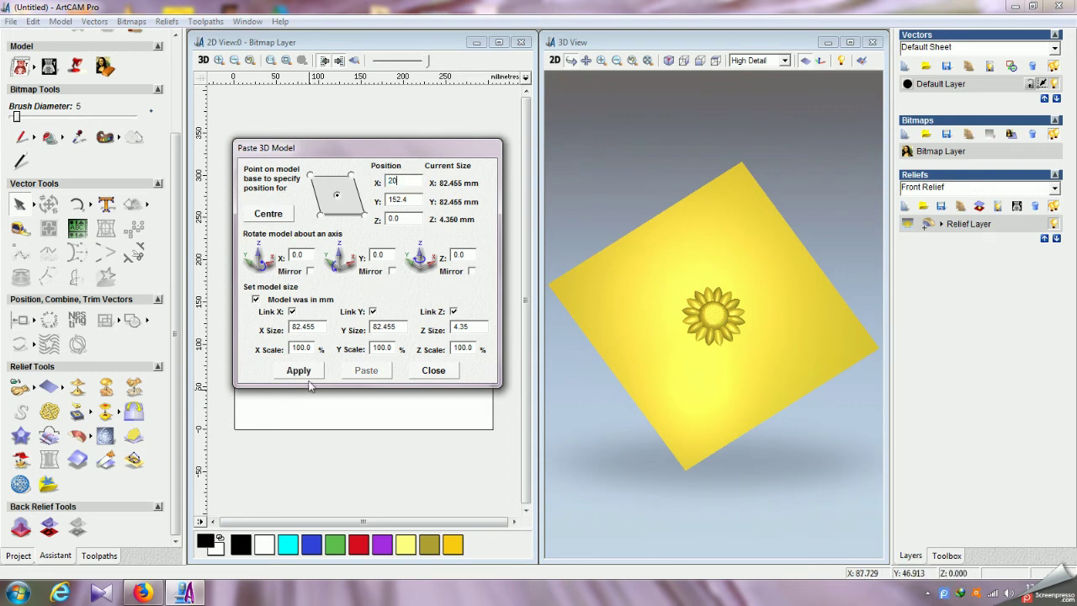
left_click(304, 374)
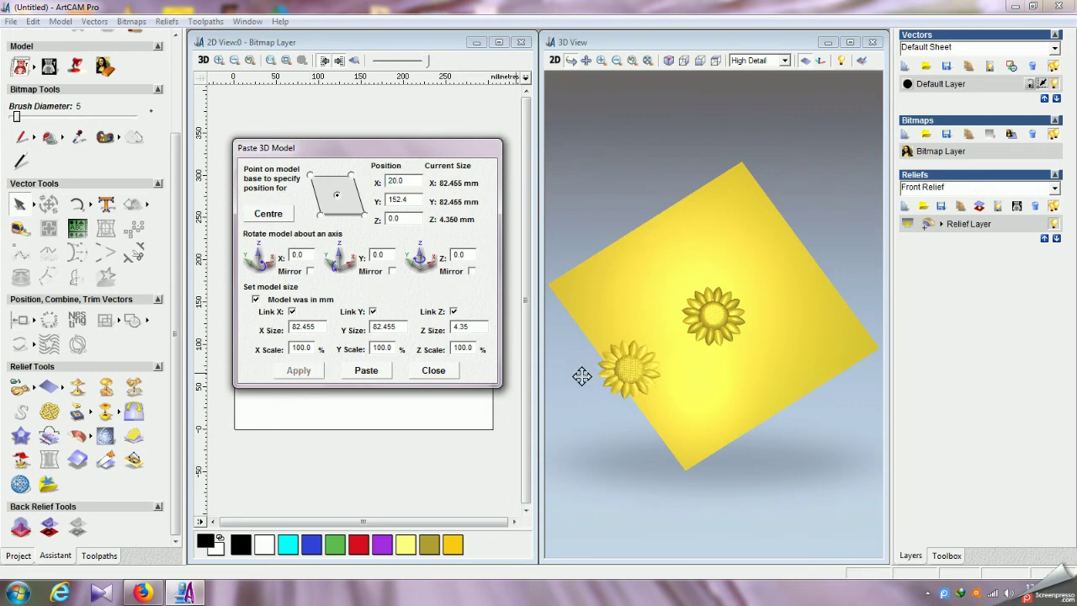
left_click_drag(695, 361, 649, 378)
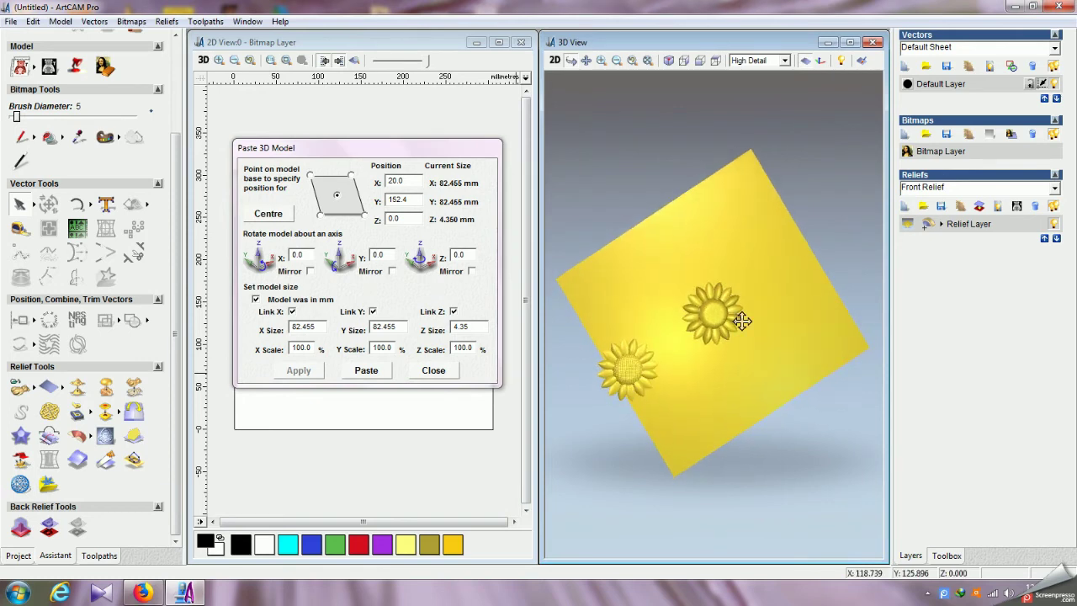
left_click(429, 183)
type("40")
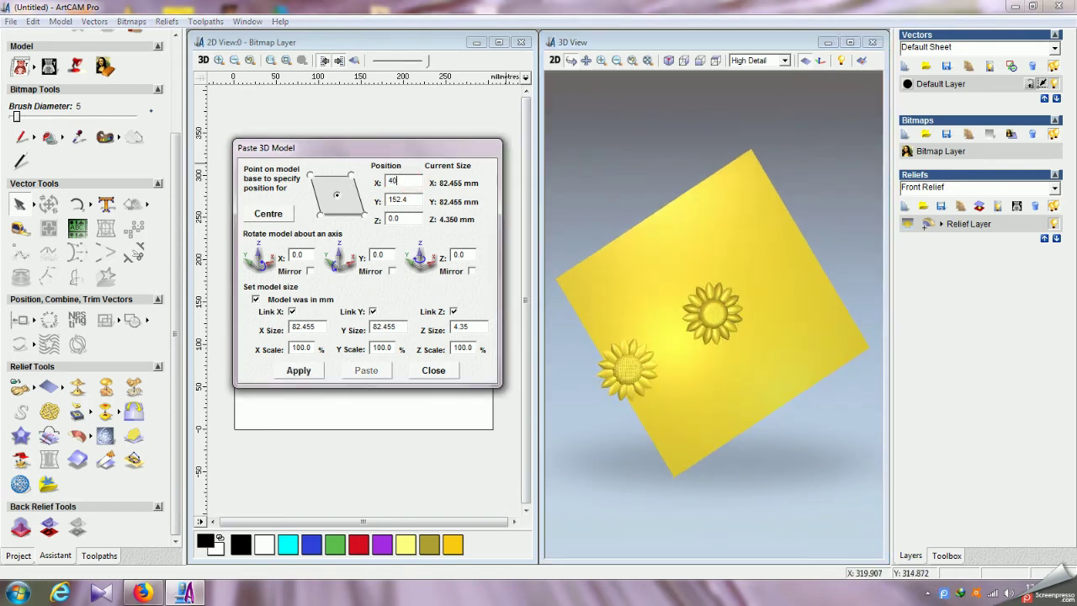
left_click(299, 371)
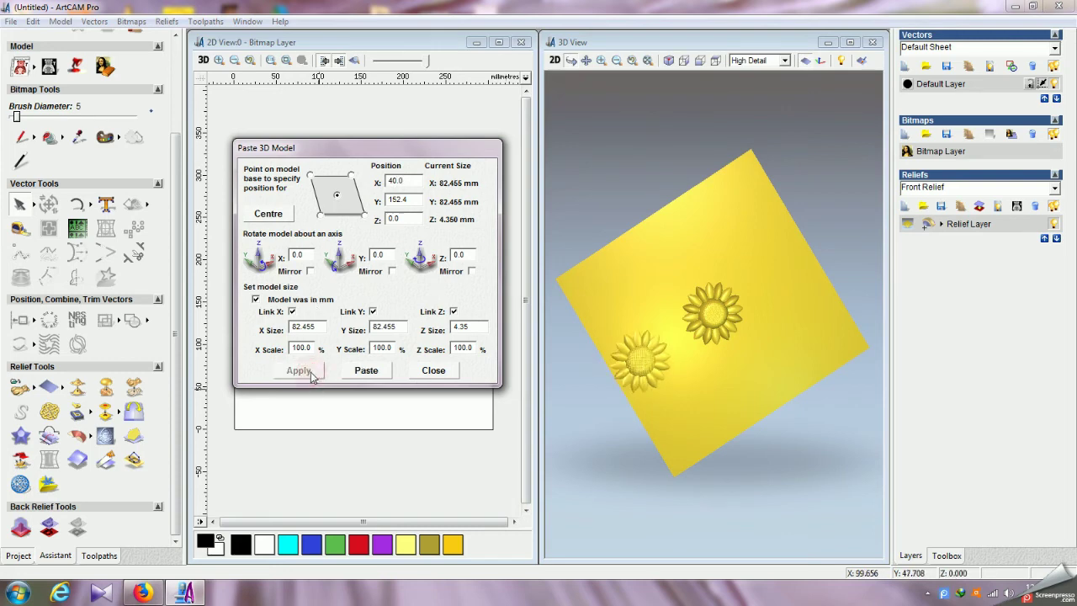
double_click(409, 180)
type("6")
left_click(310, 373)
left_click_drag(748, 363, 685, 250)
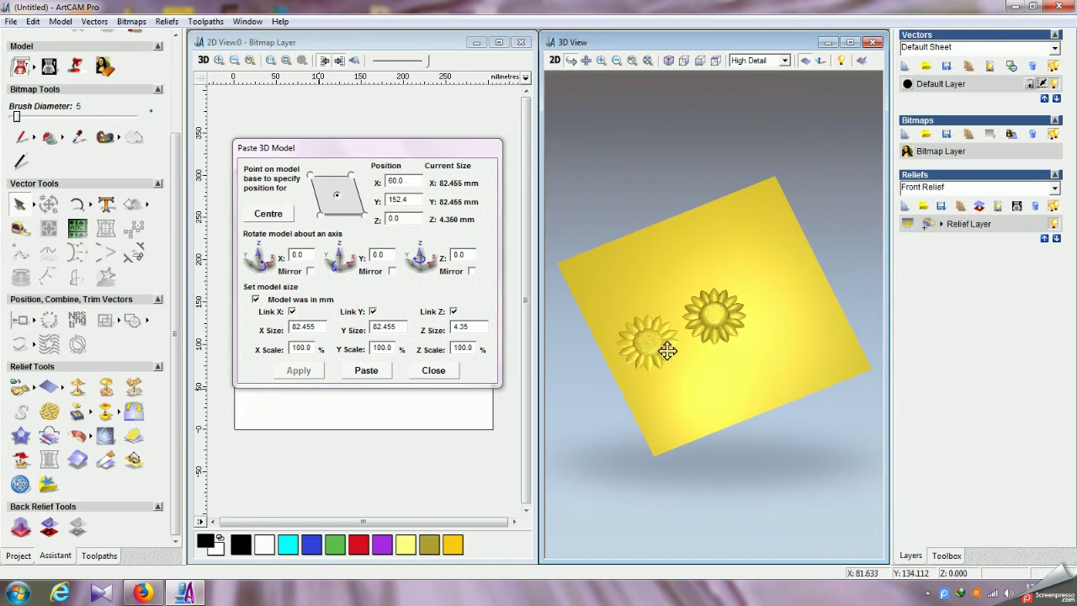
Unlink the flower's Z size, set it to 15 mm, apply it and centre the model
left_click(454, 312)
type("15")
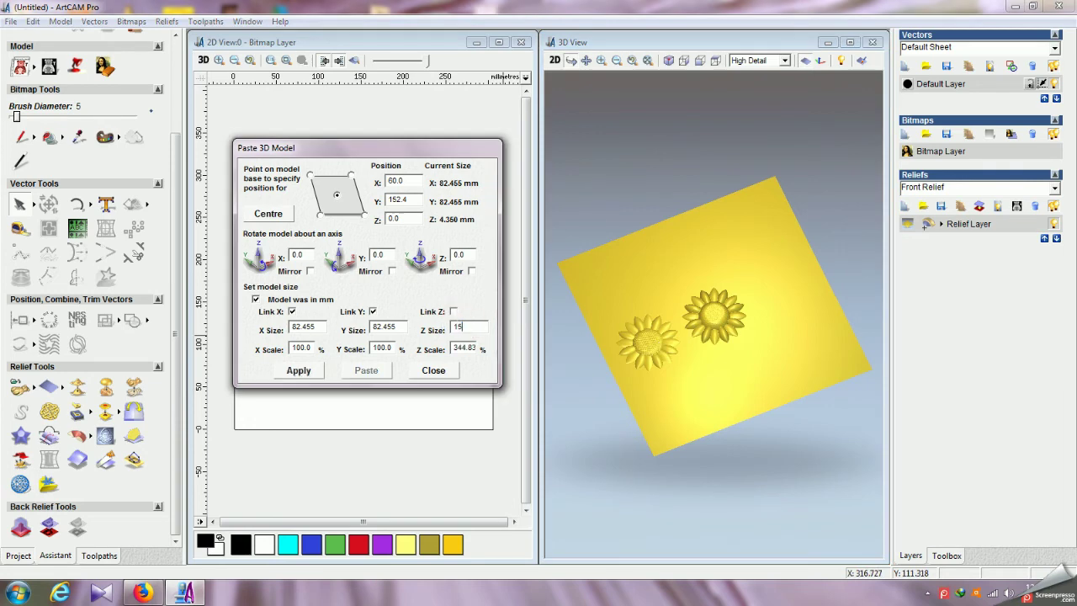
left_click(299, 371)
left_click(268, 214)
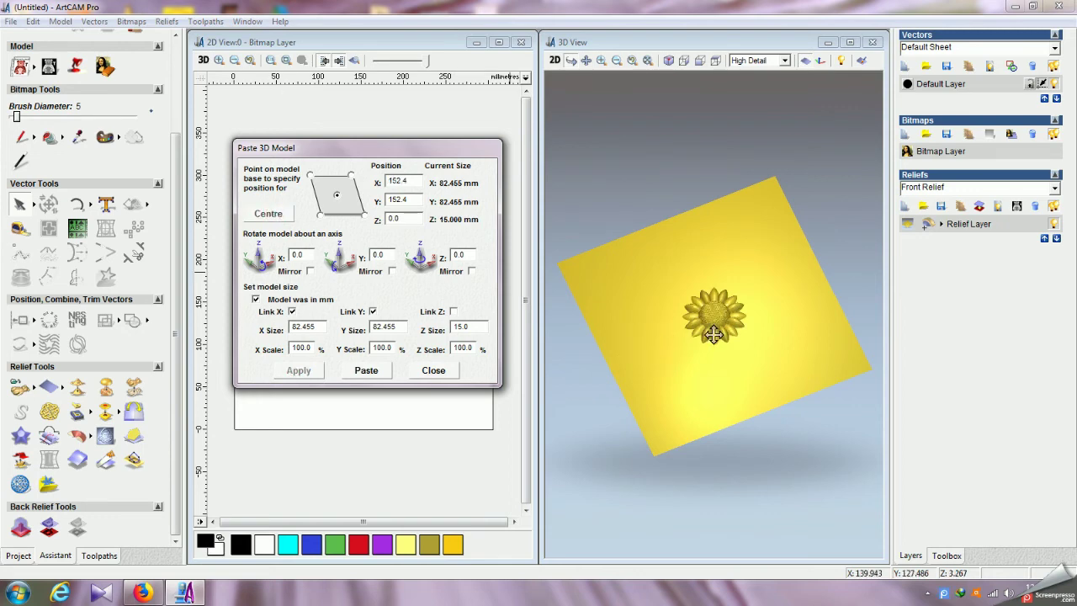
Set the flower's X position to 60, apply it and check its height in the 3D view
left_click(333, 192)
type("60")
left_click(316, 370)
mouse_move(725, 339)
left_mouse_down()
mouse_move(724, 464)
mouse_move(718, 375)
mouse_move(752, 347)
mouse_move(736, 352)
left_mouse_up()
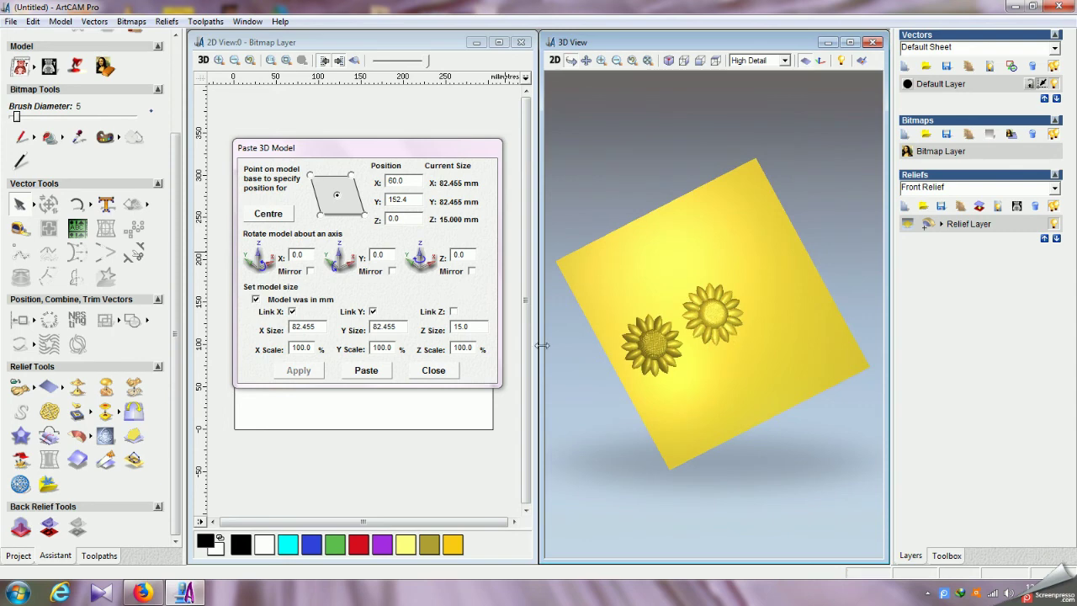
Set the flower's Z size to 10 mm, apply it and paste this copy beside the middle flower
double_click(475, 328)
type("10")
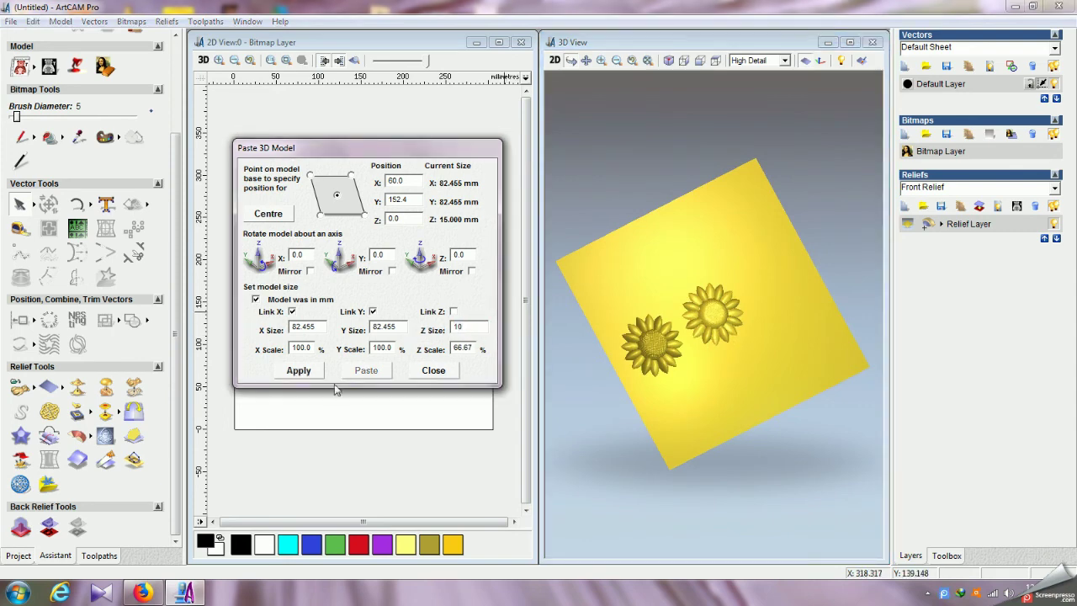
left_click(320, 371)
mouse_move(624, 387)
left_mouse_down()
mouse_move(690, 364)
mouse_move(624, 388)
left_mouse_up()
left_click(370, 372)
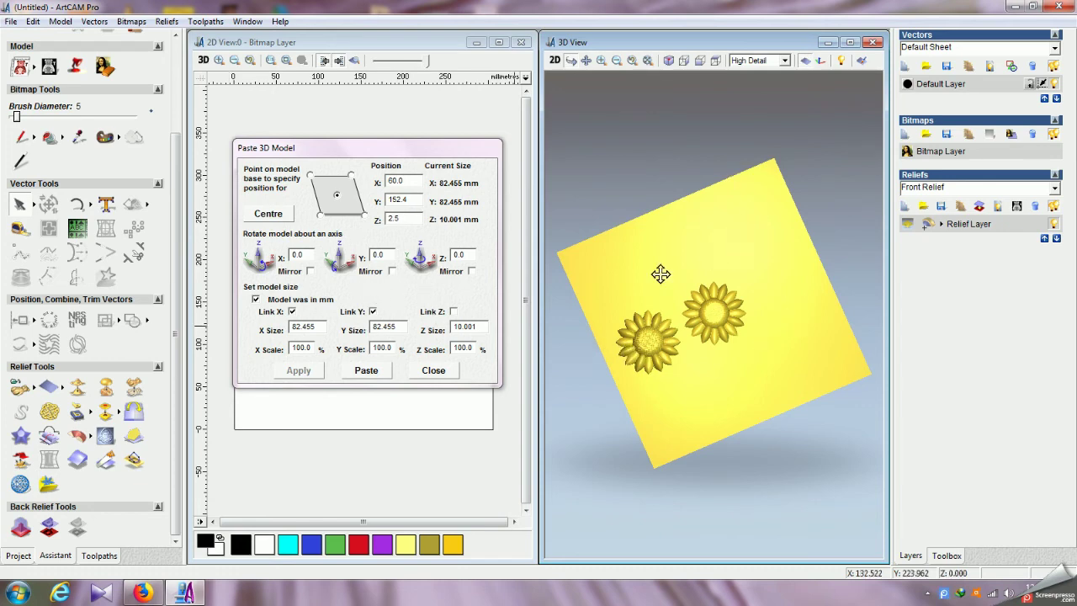
Centre the next flower copy and shift it along X to 180, 210 and finally 250, applying each position
left_click(269, 213)
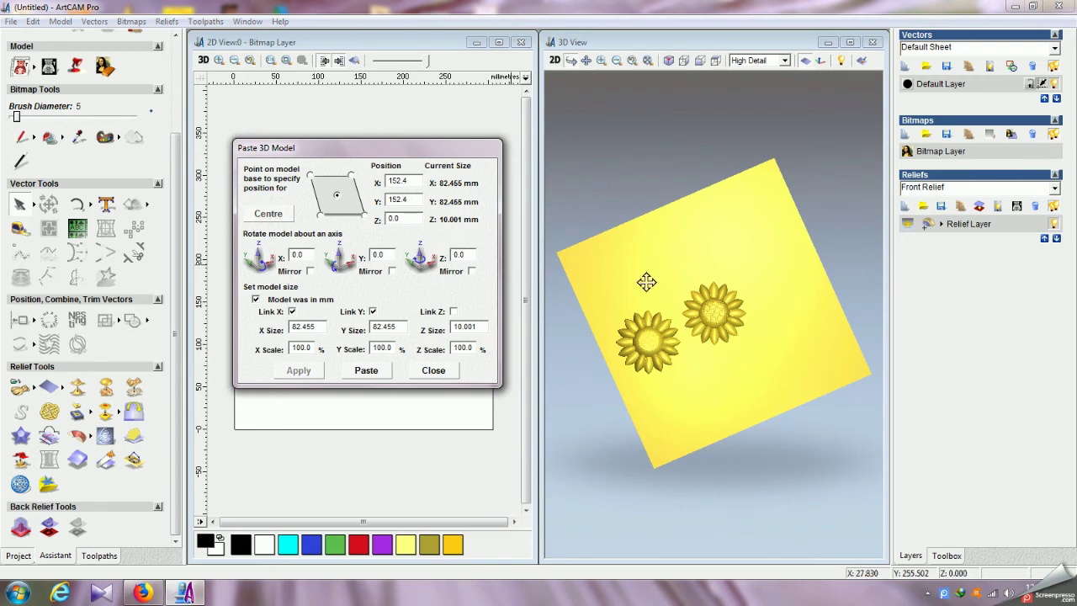
left_click_drag(416, 180, 346, 186)
type("180")
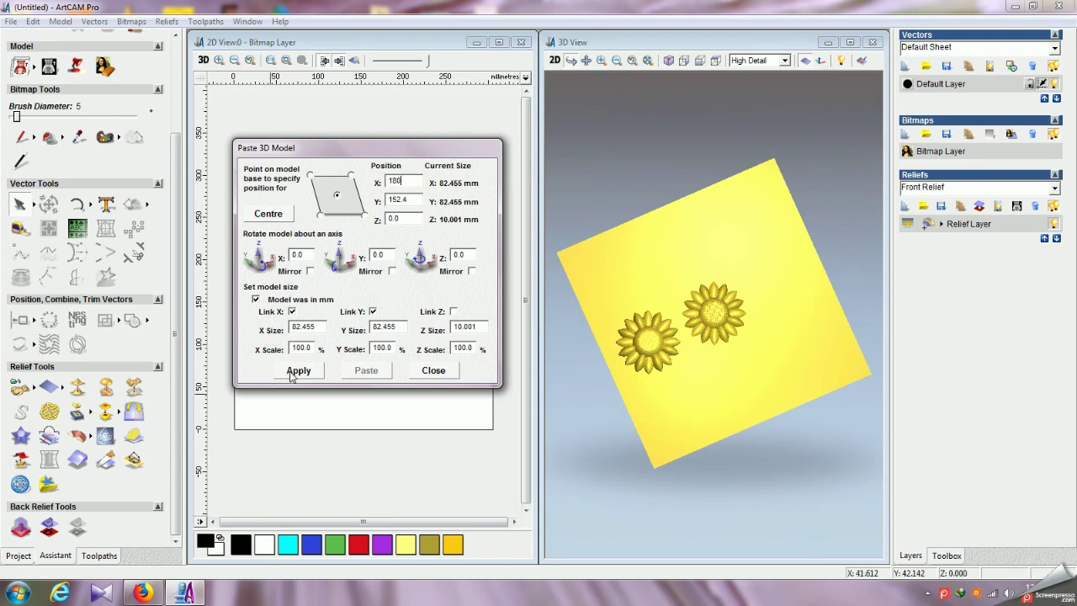
left_click(298, 370)
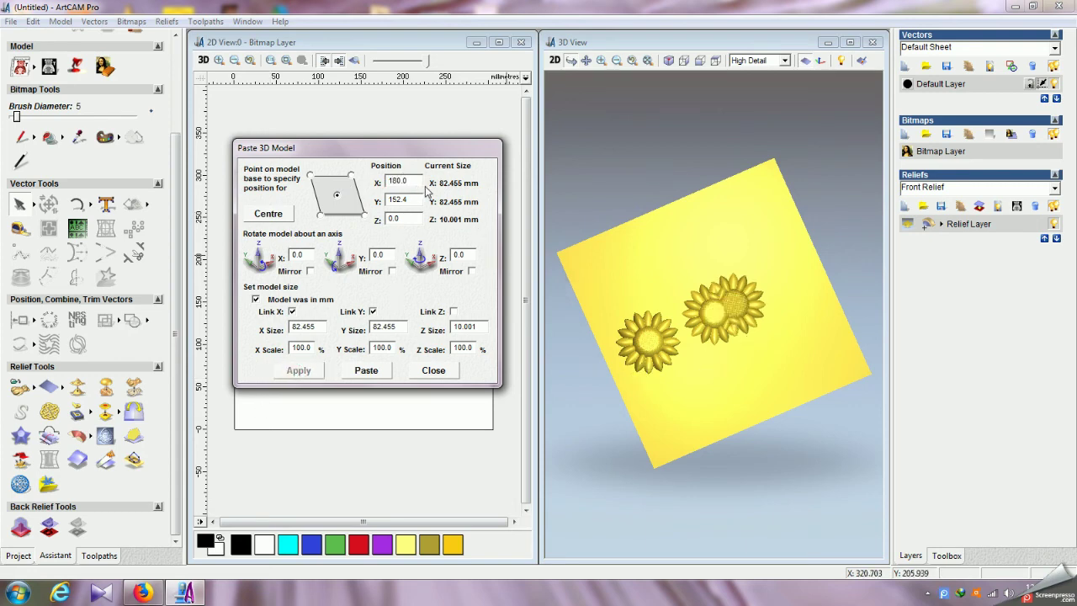
type("210")
left_click(292, 373)
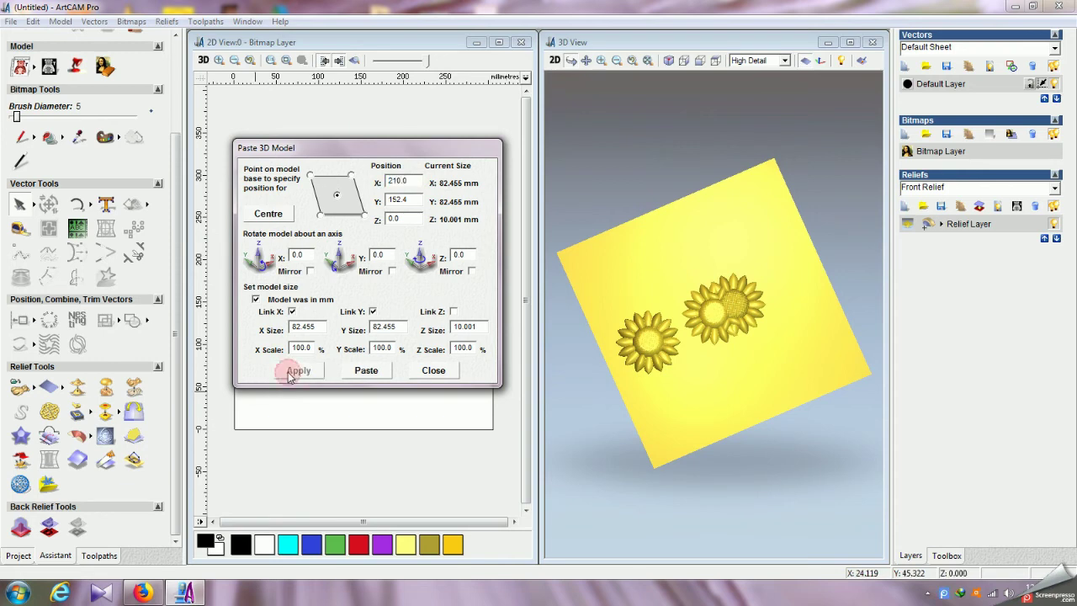
double_click(417, 180)
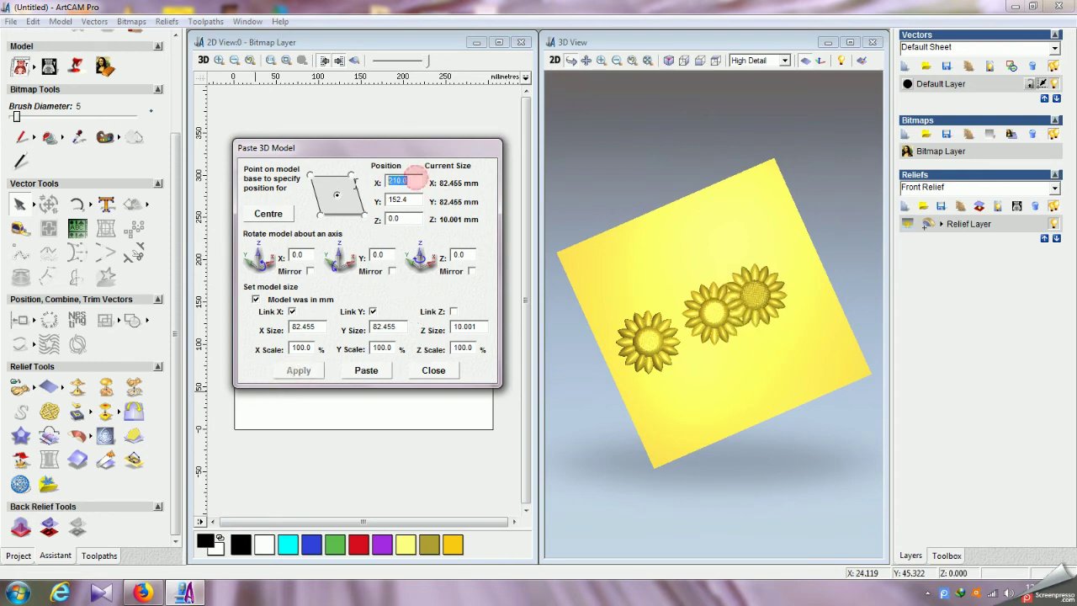
type("250")
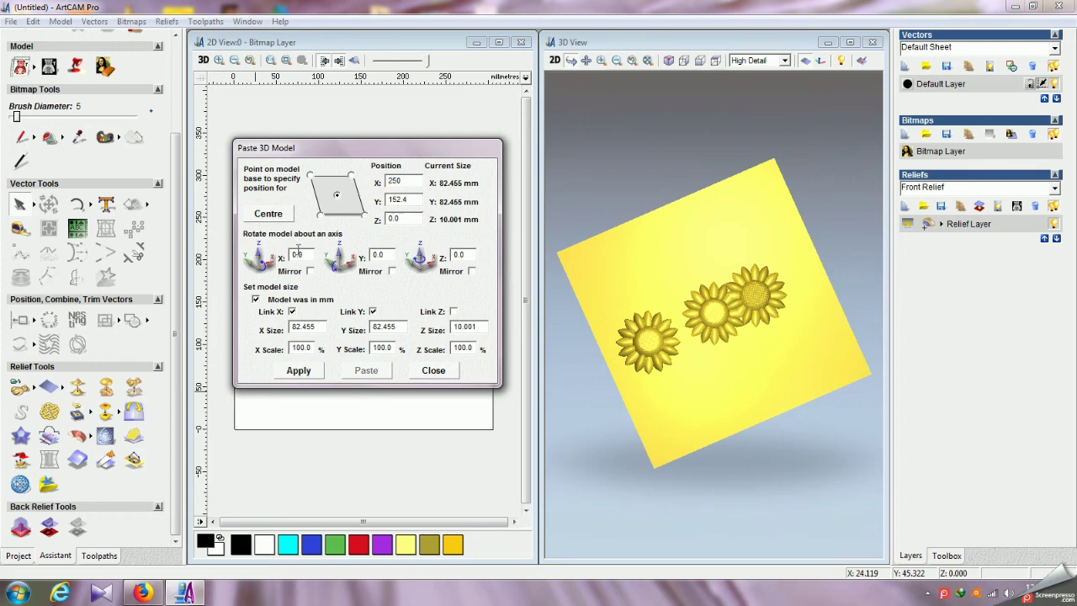
left_click(299, 372)
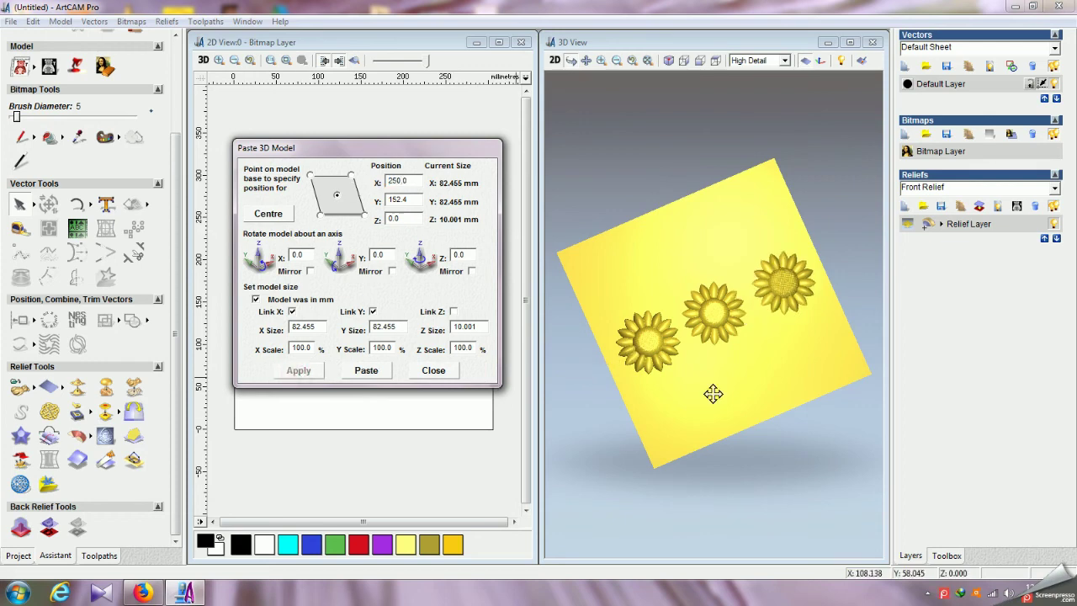
left_click_drag(712, 389, 808, 343)
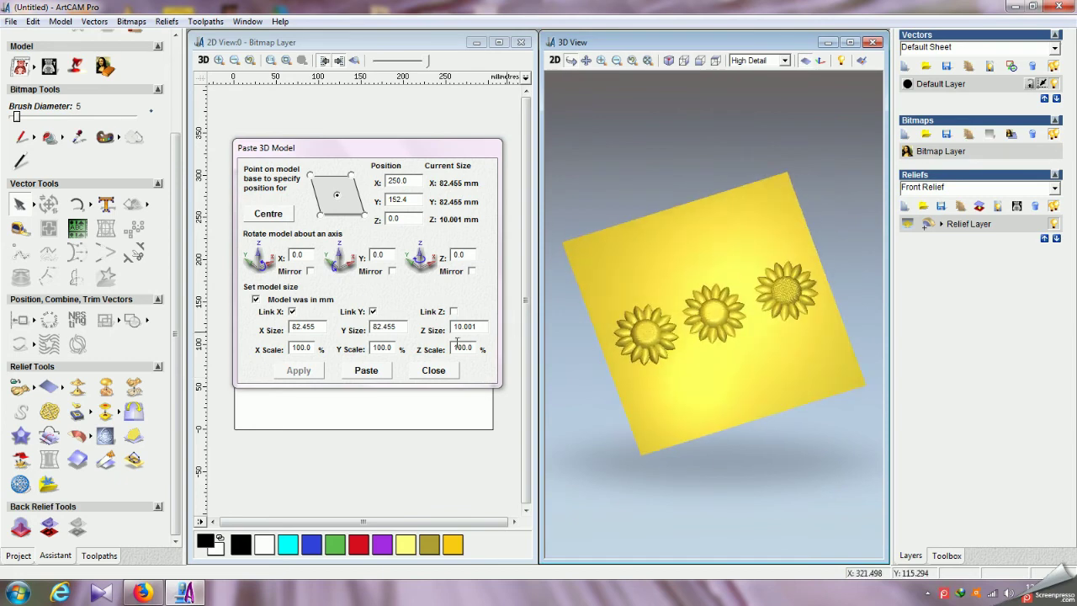
Set the third flower's Z size to 6 mm, apply it, paste it and finish pasting
left_click_drag(480, 327, 452, 324)
type("6")
left_click(291, 371)
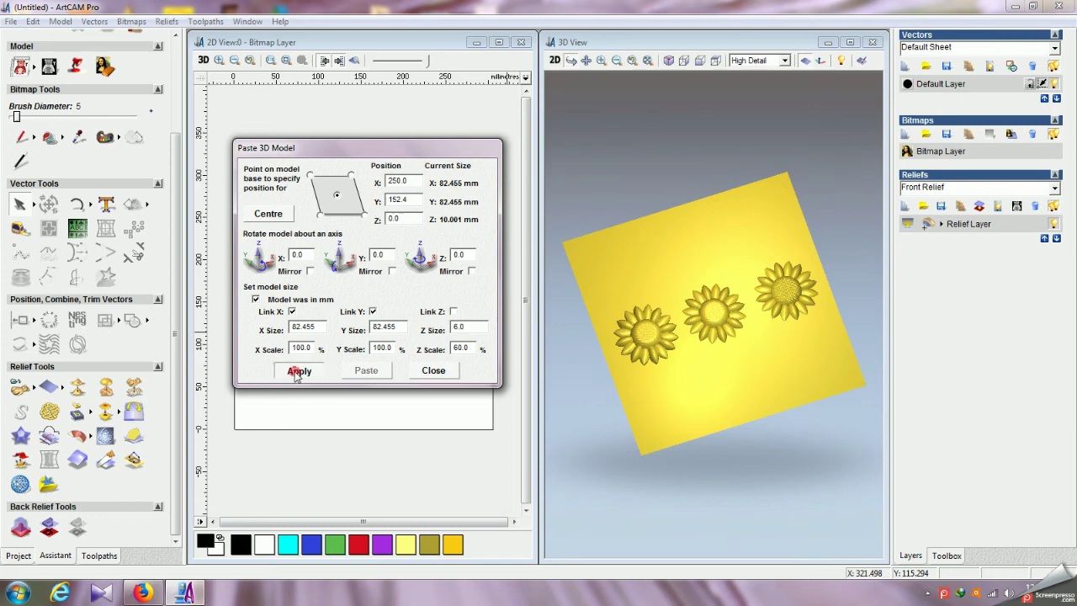
left_click(367, 371)
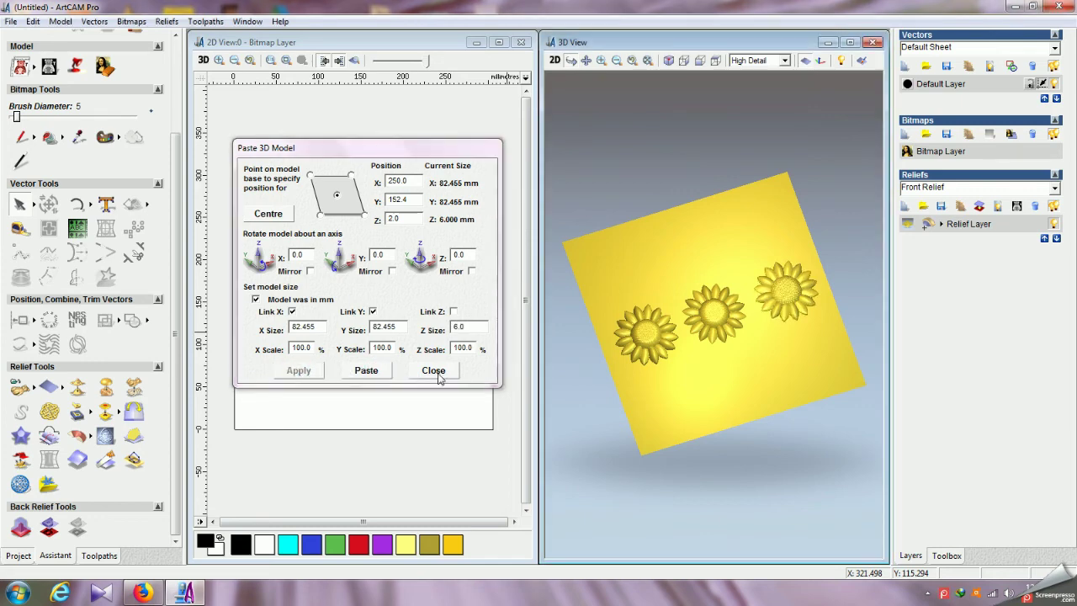
left_click(435, 372)
Examine the three pasted flowers in 3D from several angles and up close, comparing their heights and surface detail
left_click_drag(676, 335, 745, 312)
scroll(746, 312, "up", 3)
scroll(782, 431, "up", 3)
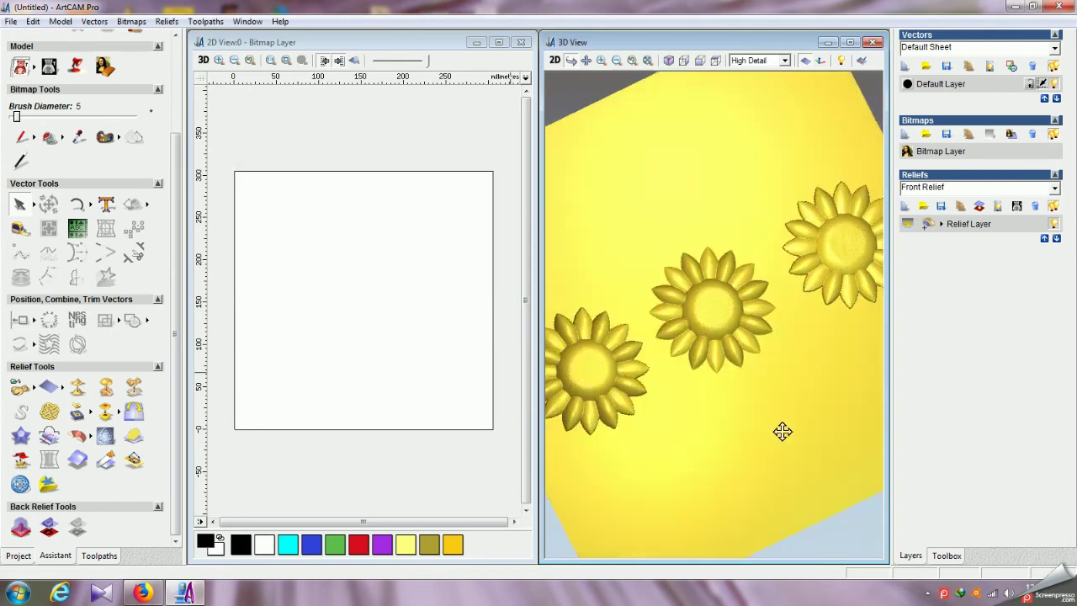
left_click_drag(746, 305, 705, 395)
scroll(721, 313, "up", 5)
scroll(724, 314, "down", 5)
left_click_drag(721, 315, 612, 387)
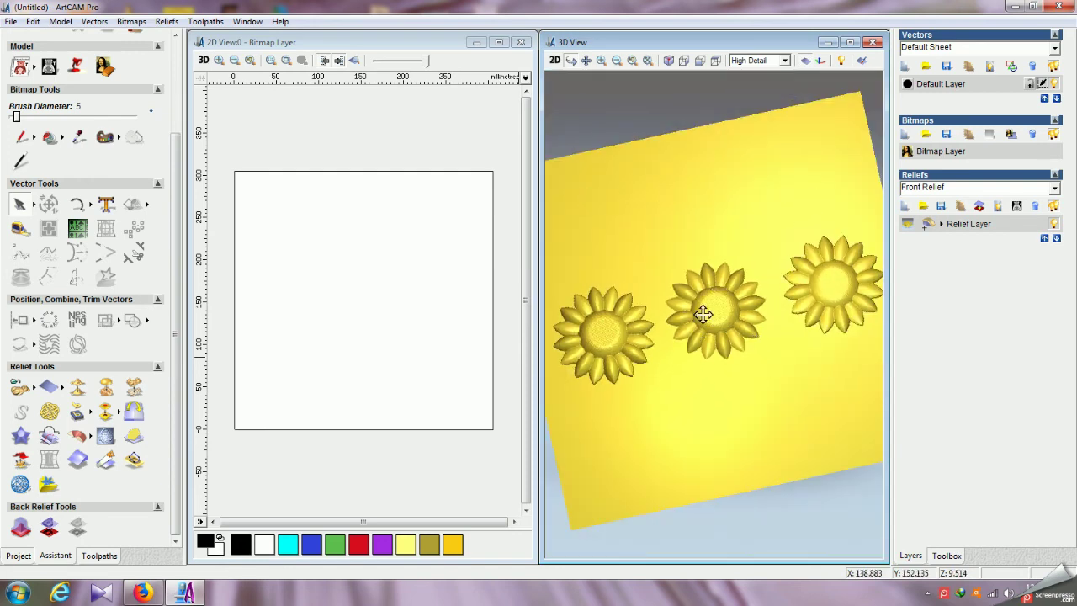
left_click(659, 330)
left_click_drag(660, 352, 664, 376)
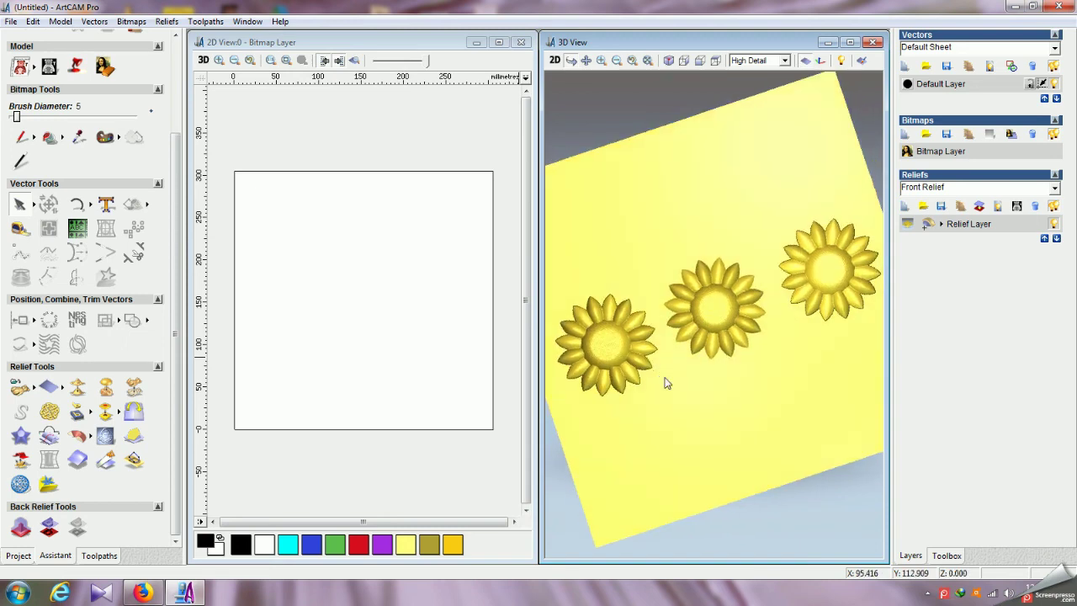
scroll(728, 313, "up", 6)
scroll(730, 336, "up", 3)
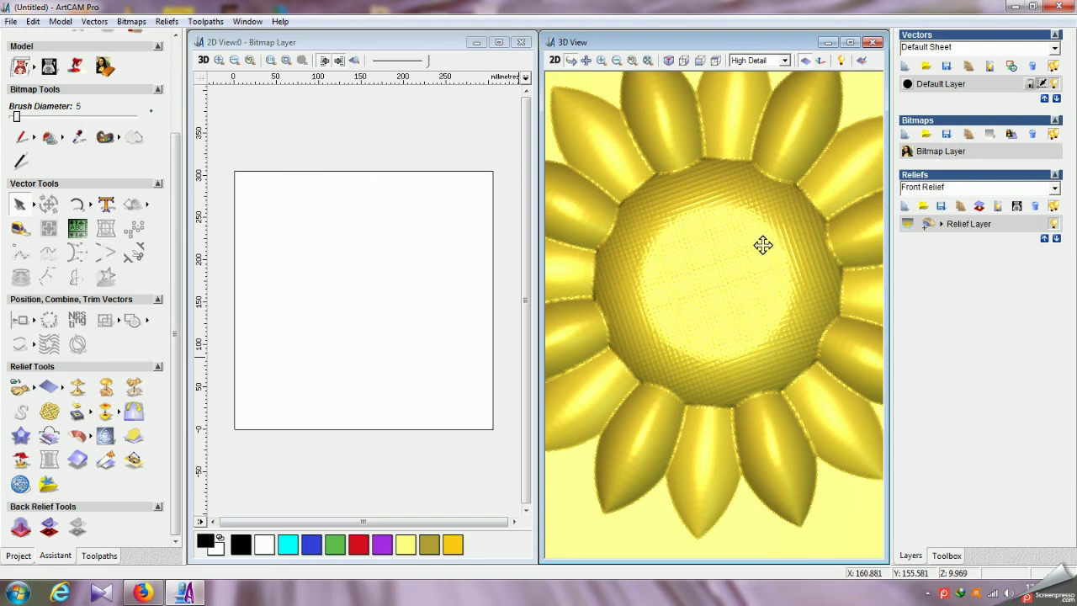
scroll(738, 255, "down", 4)
scroll(733, 284, "down", 3)
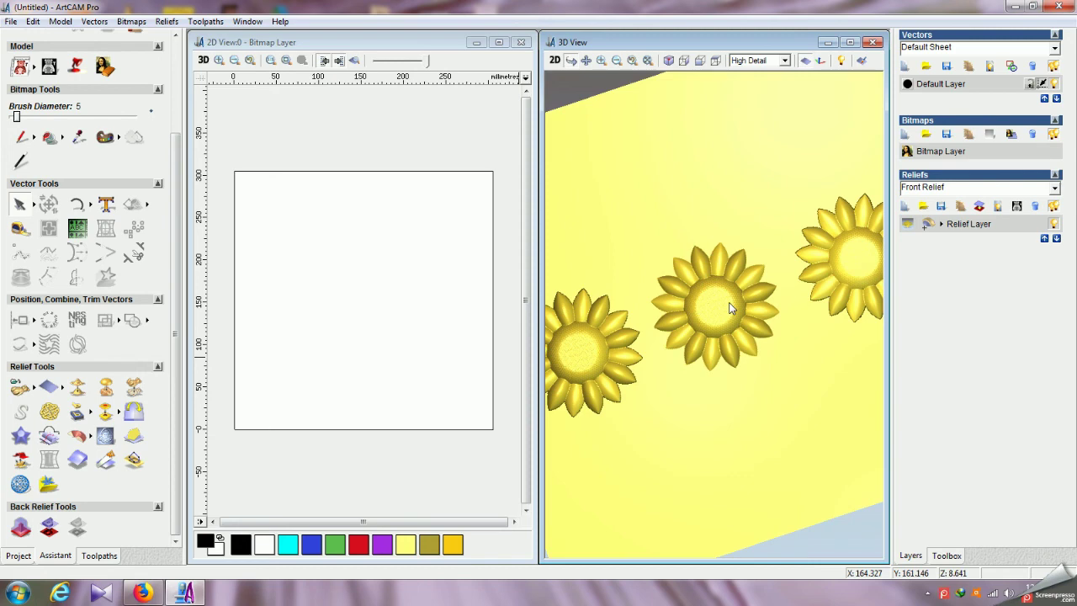
key("0")
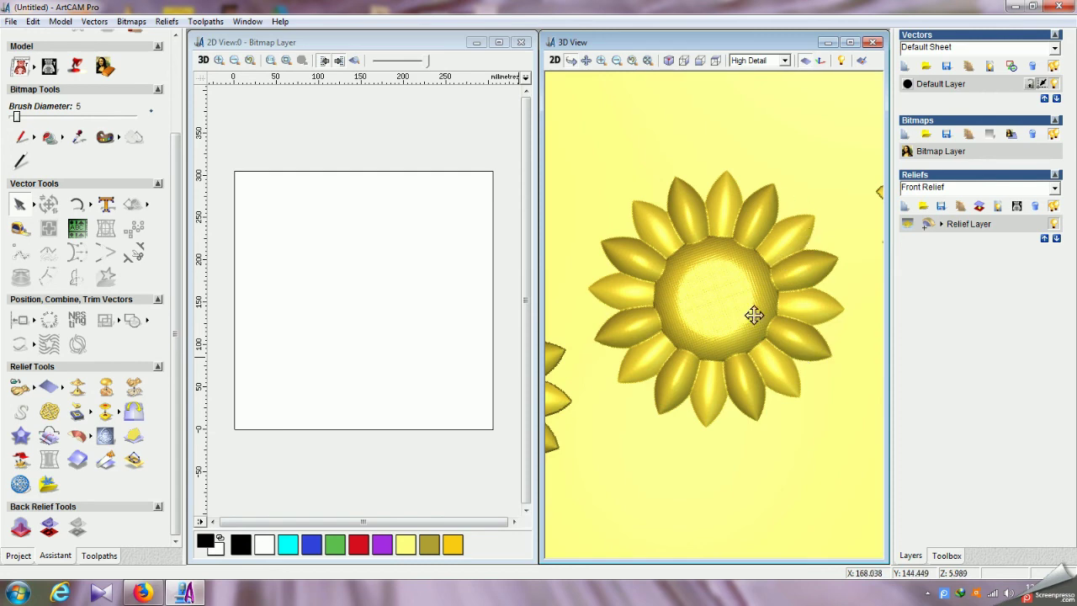
key("1")
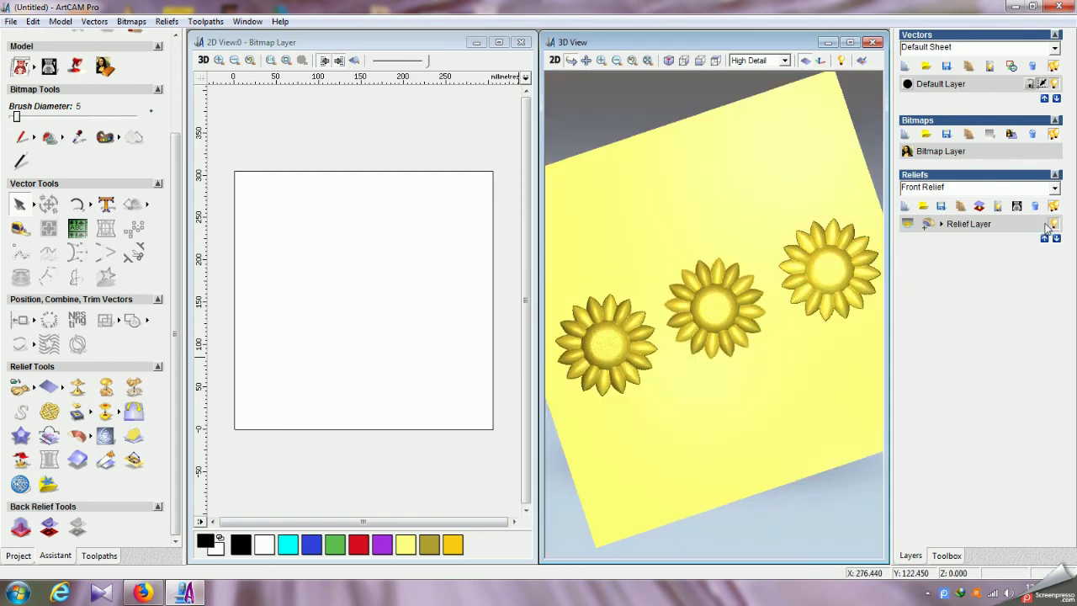
Add a new relief layer and hide the original layer containing the three flowers
left_click(904, 205)
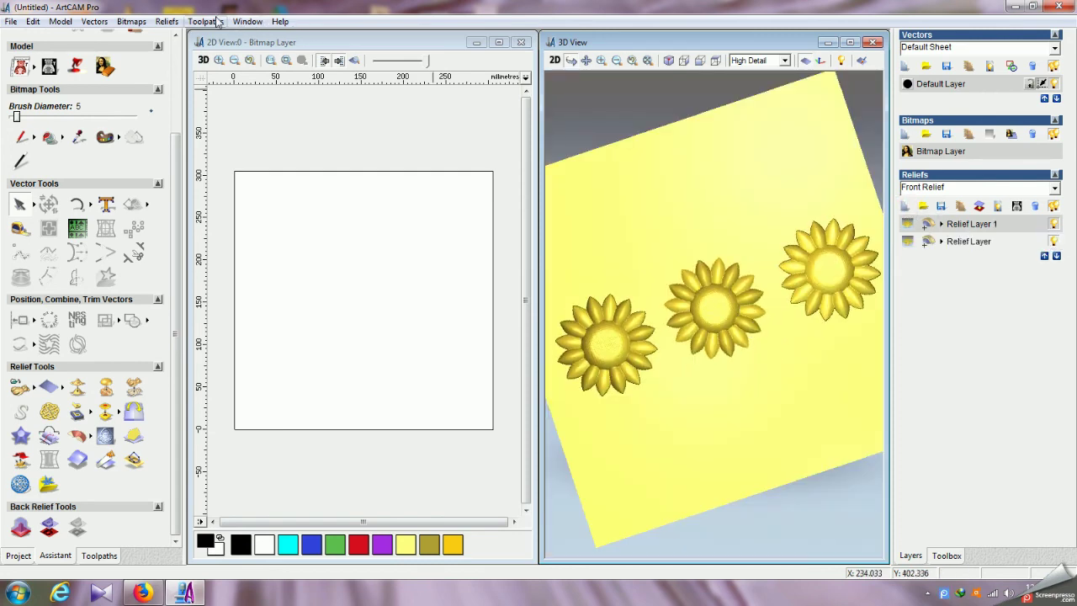
left_click(1055, 242)
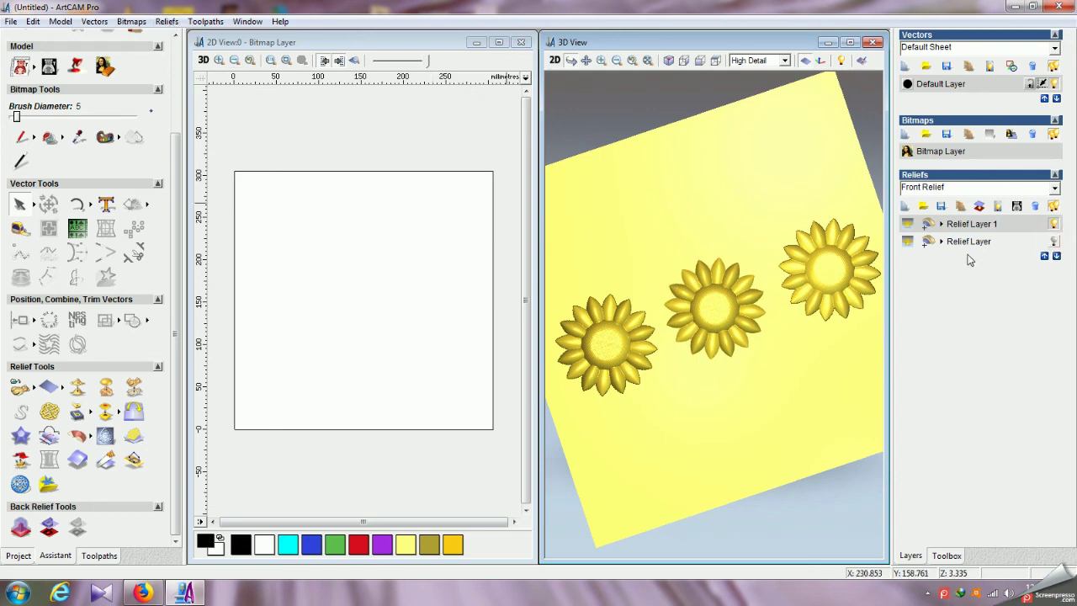
Import the flower STL file from the desktop as a 3D model and apply its default size and position
left_click(167, 21)
left_click(198, 101)
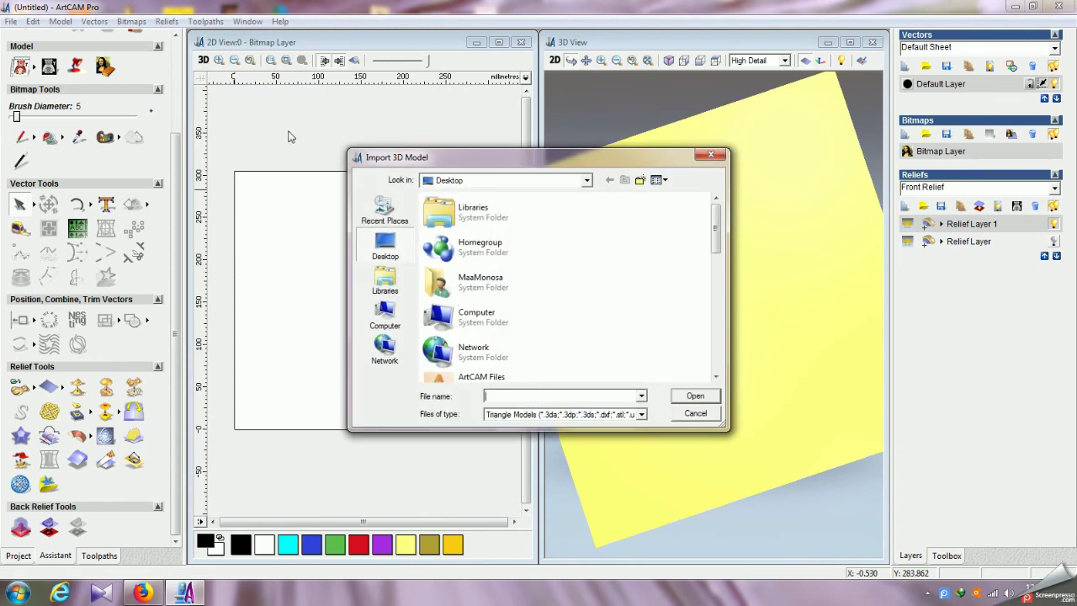
left_click_drag(714, 207, 718, 358)
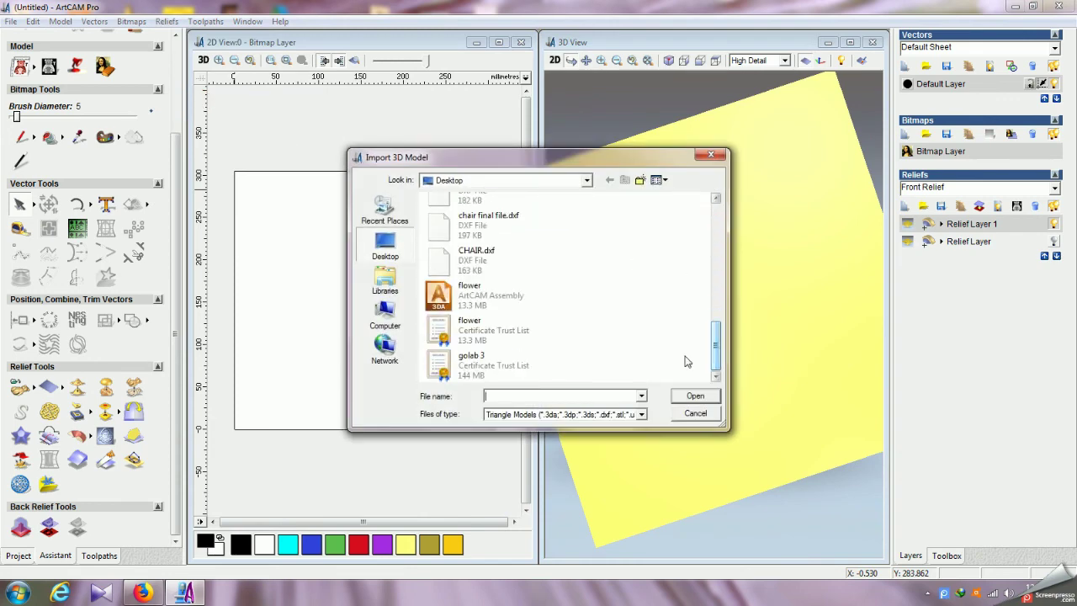
left_click(471, 334)
left_click(697, 395)
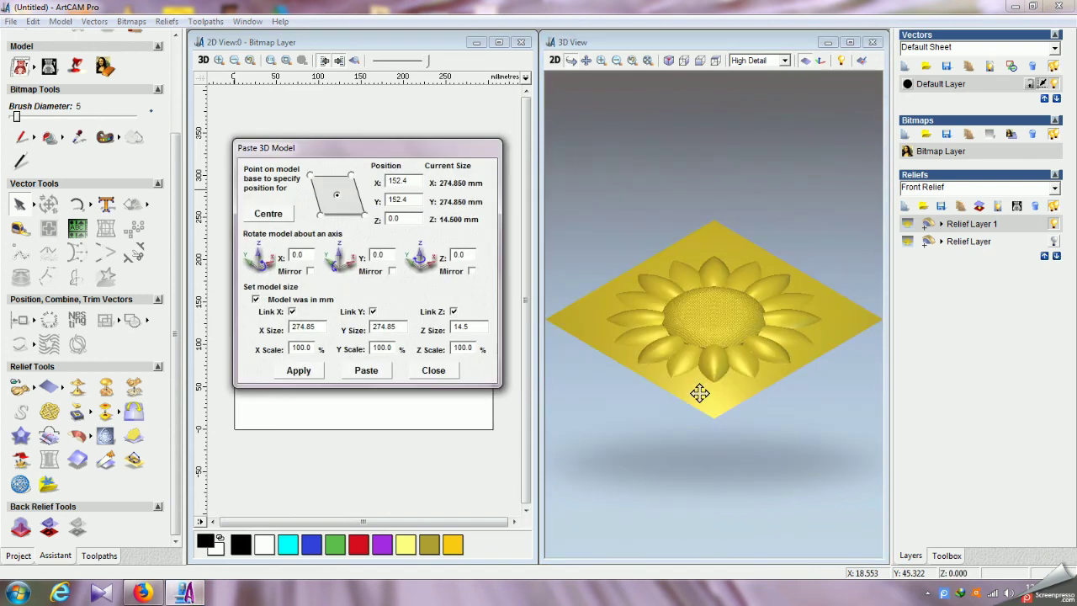
left_click(300, 371)
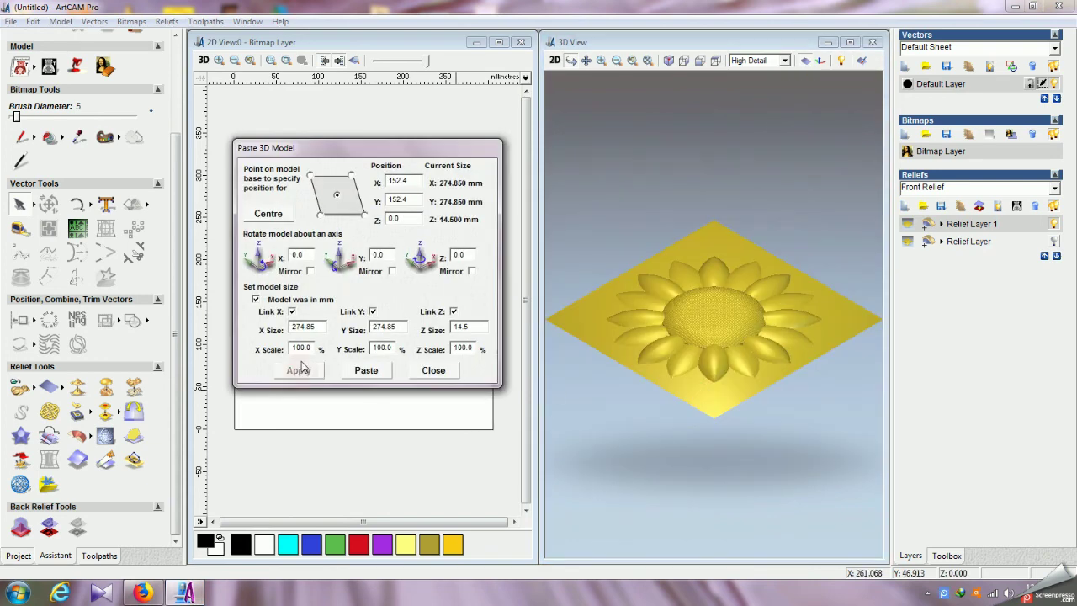
left_click_drag(807, 376, 771, 452)
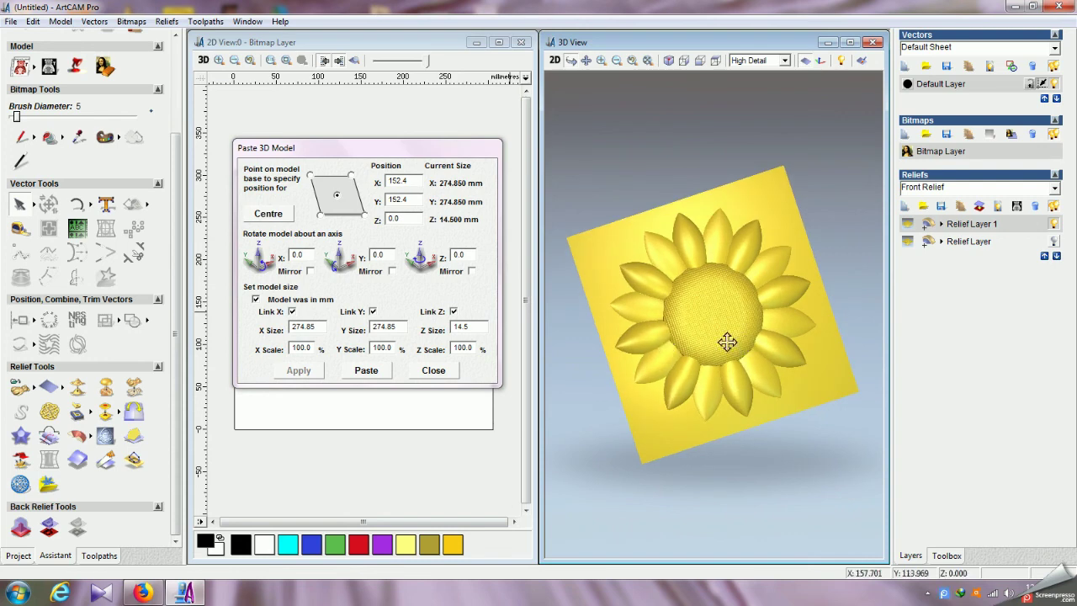
Unlink the flower's Z size from X and Y, set it to 30 mm, apply it and centre the model
left_click(455, 312)
double_click(468, 326)
type("30")
left_click(318, 374)
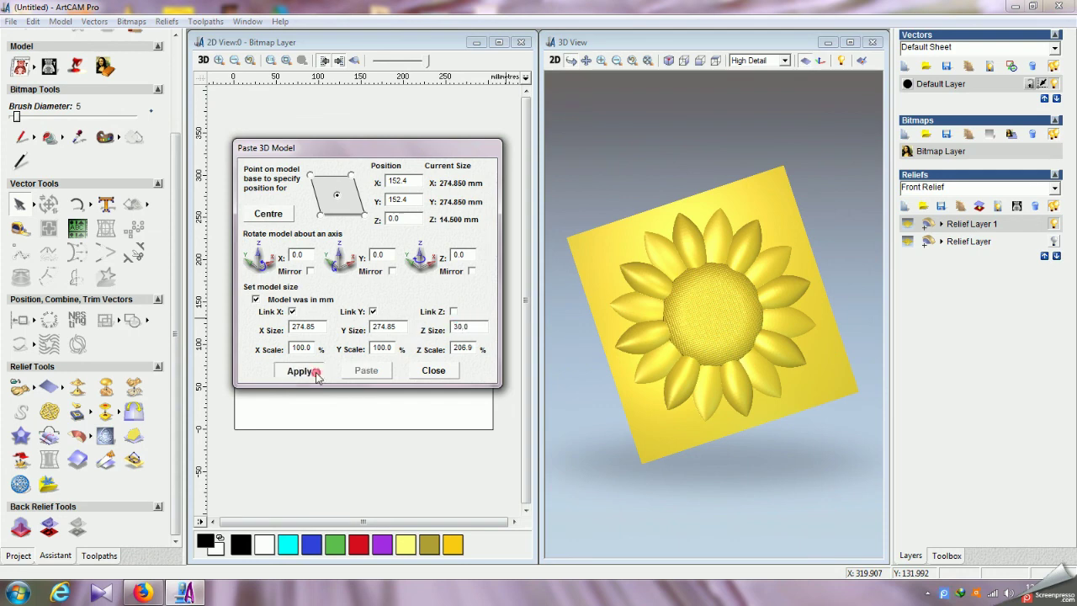
left_click(281, 217)
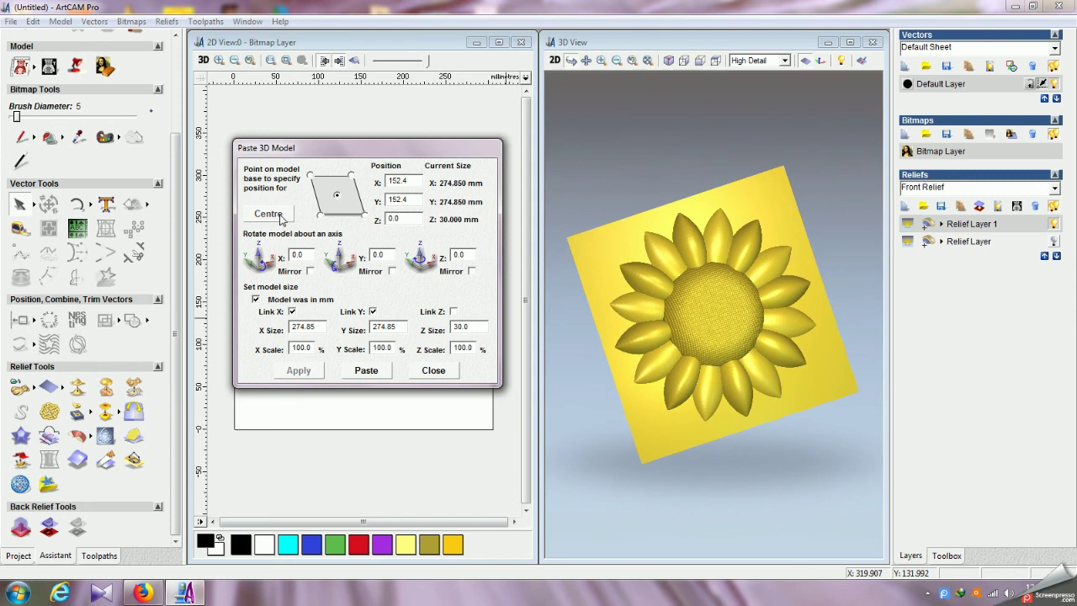
Set the flower's Z size to 10 mm, apply the change and centre the model again
double_click(471, 327)
type("10")
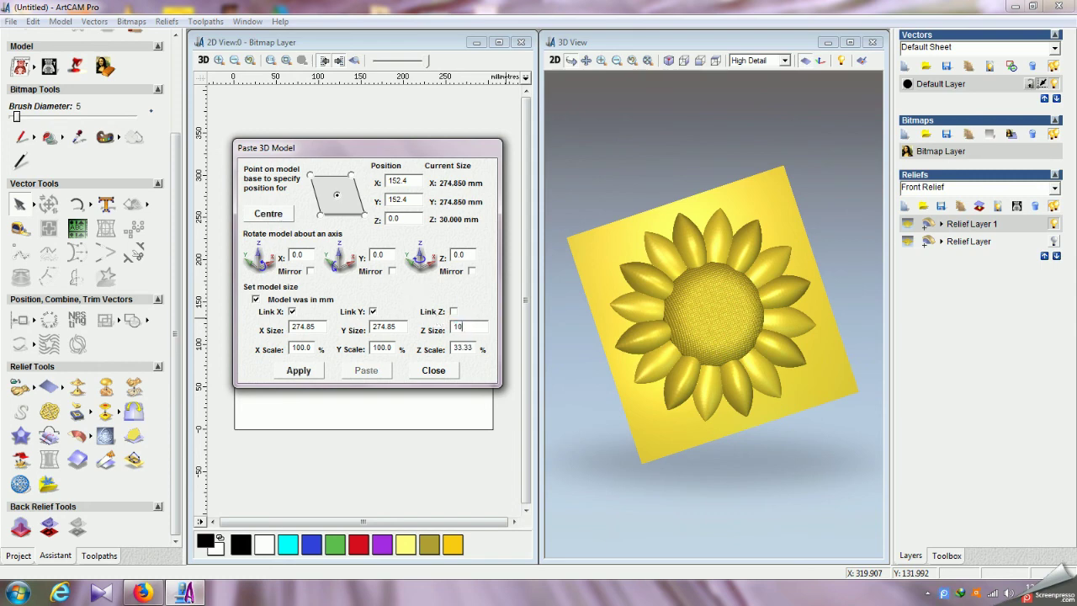
left_click(296, 372)
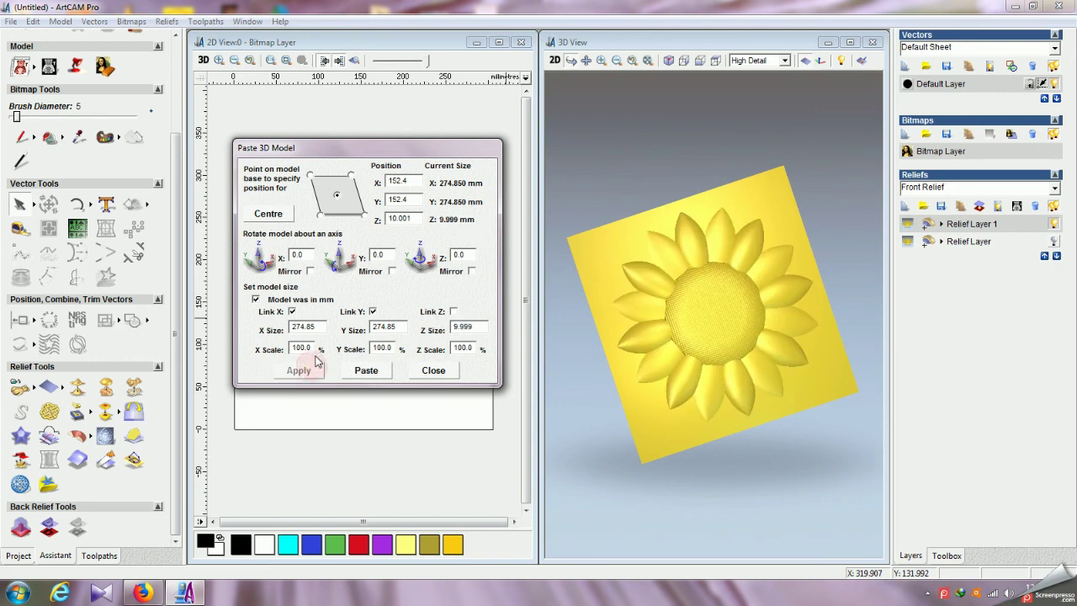
left_click(268, 214)
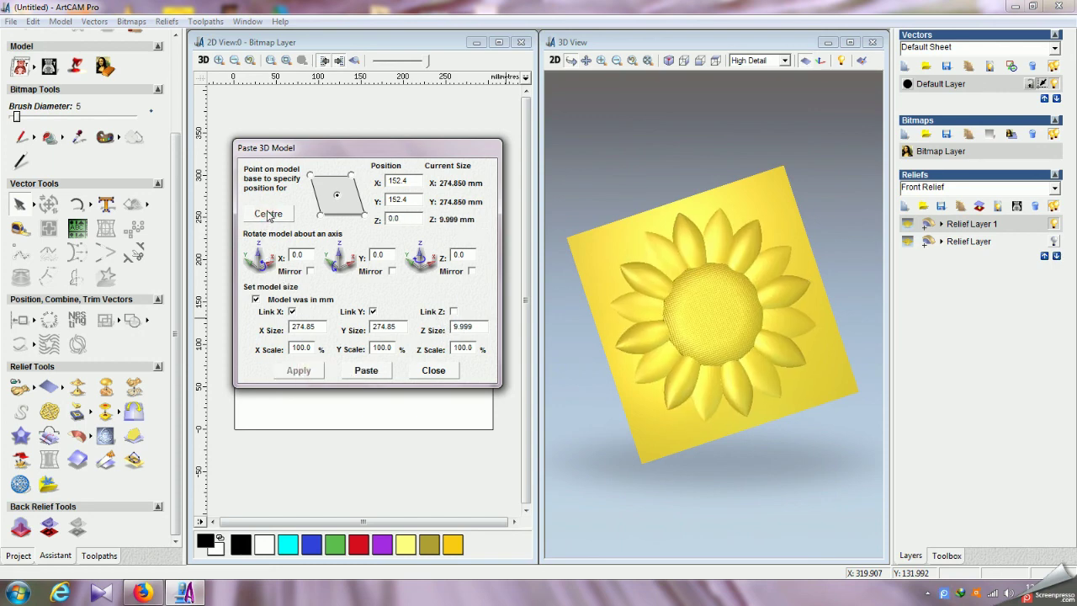
Paste the flower onto the new relief layer, finish pasting and hide the zero plane in the 3D view
left_click(368, 372)
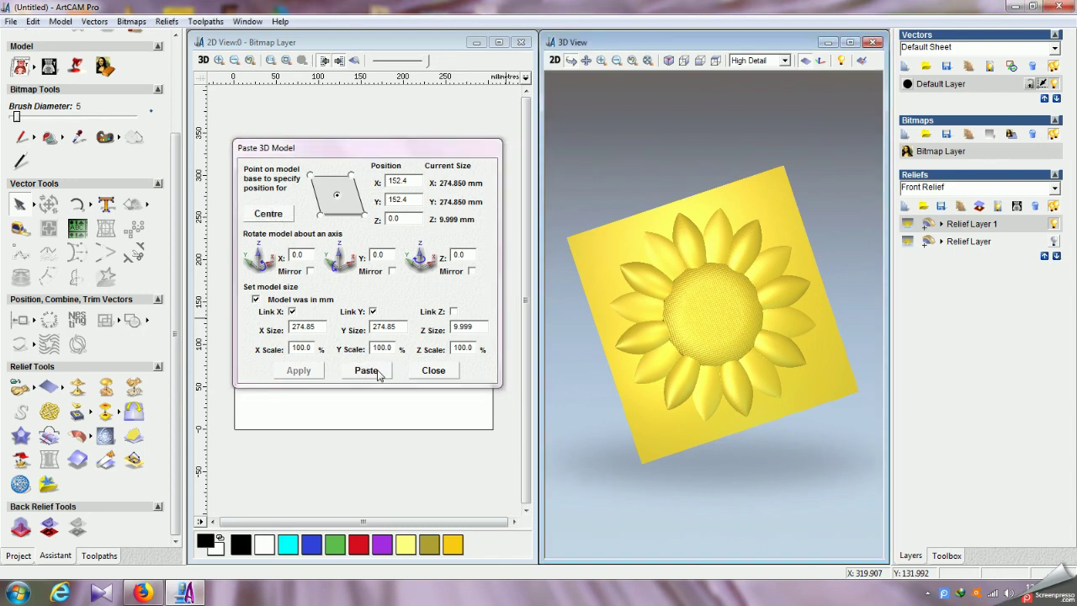
left_click(439, 371)
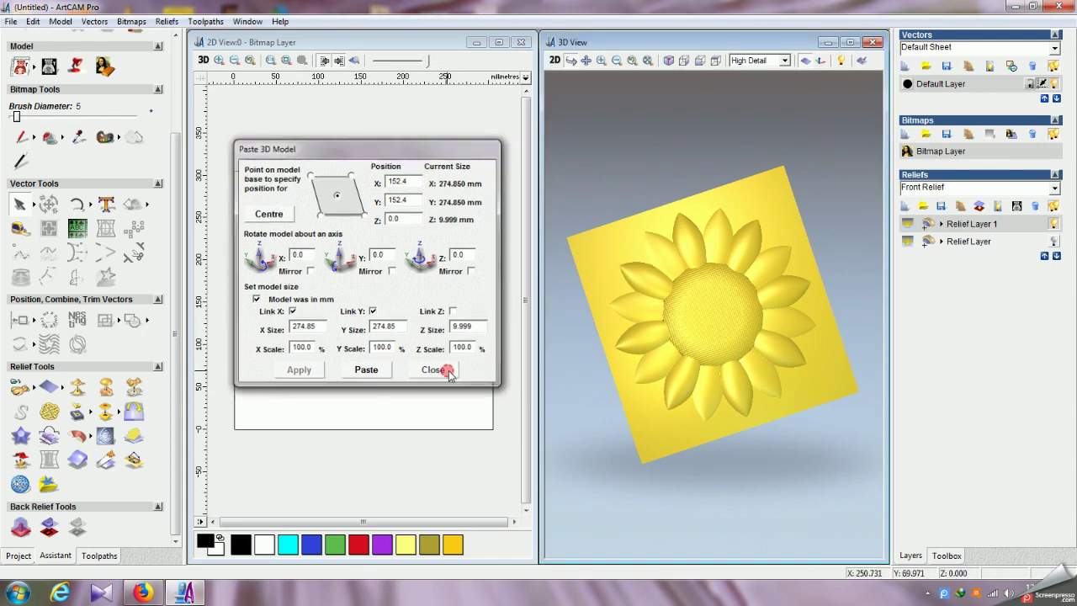
left_click(807, 64)
left_click_drag(755, 281, 700, 273)
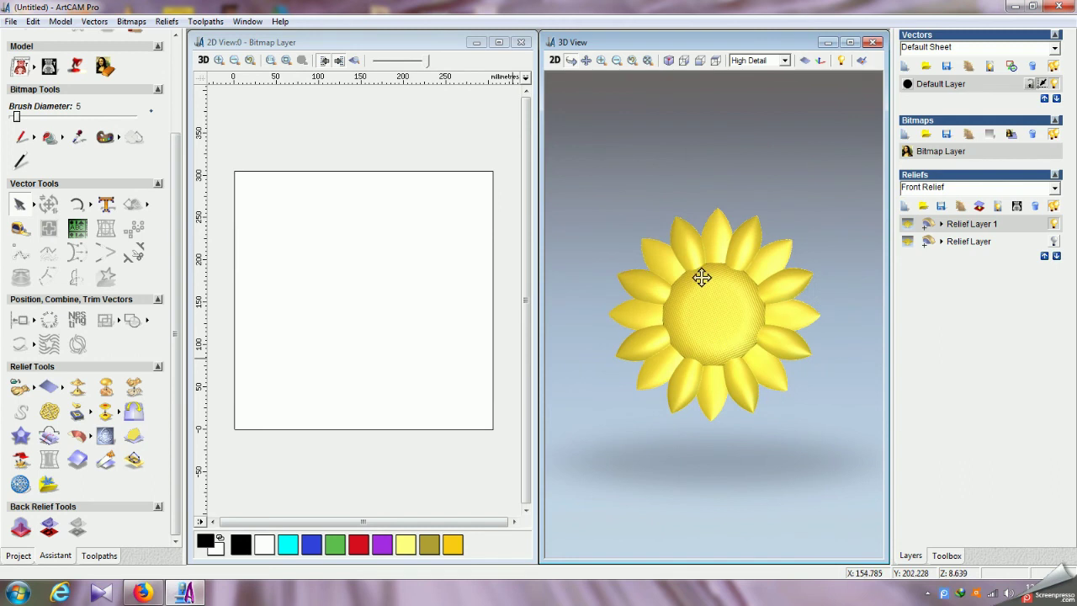